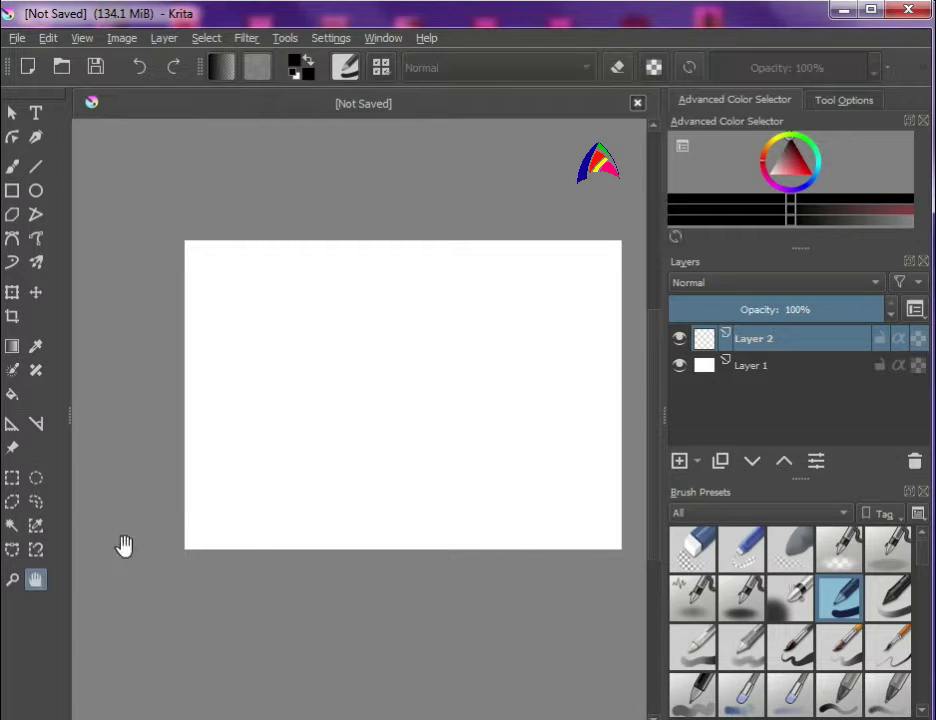
# Step: Zoom out and fill the background layer solid black
pyautogui.press('-')
pyautogui.moveTo(592, 575); pyautogui.dragTo(592, 575)
pyautogui.press('f')
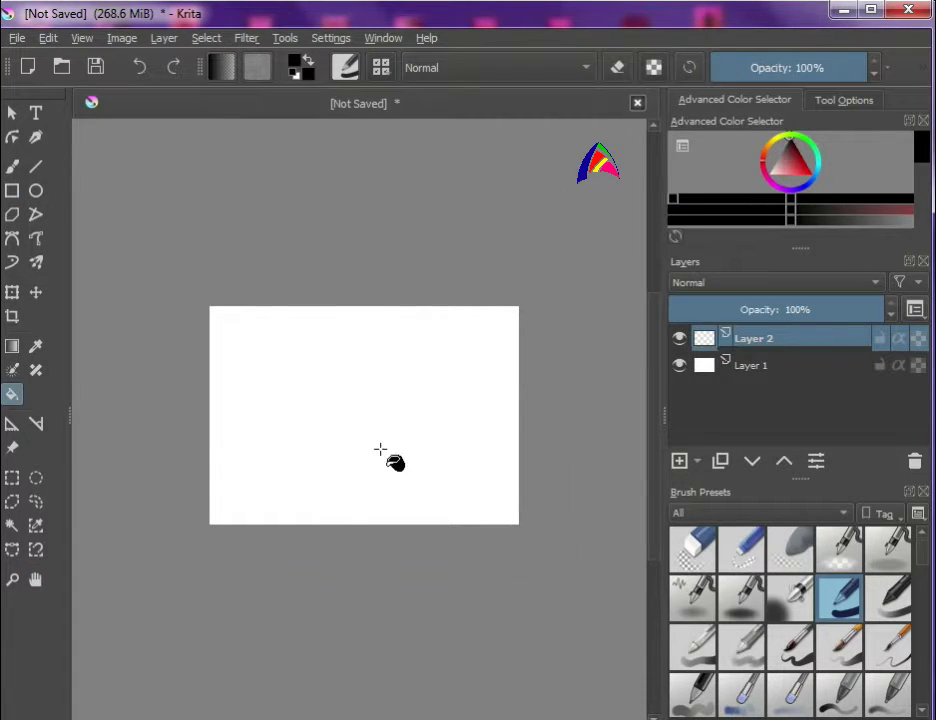
pyautogui.click(380, 450)
# Step: On a new layer, draw a yellow ellipse near the canvas centre with the soft airbrush
pyautogui.press('Insert')
pyautogui.scroll(3, 357, 370)
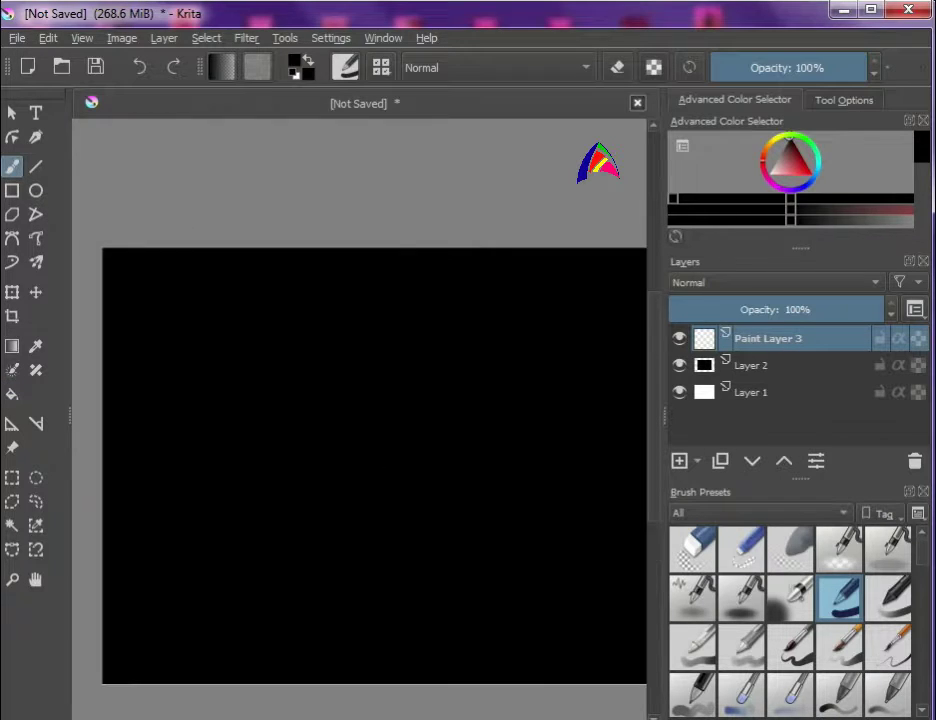
pyautogui.scroll(-3, 340, 408)
pyautogui.scroll(-2, 366, 412)
pyautogui.scroll(5, 366, 412)
pyautogui.press('e')
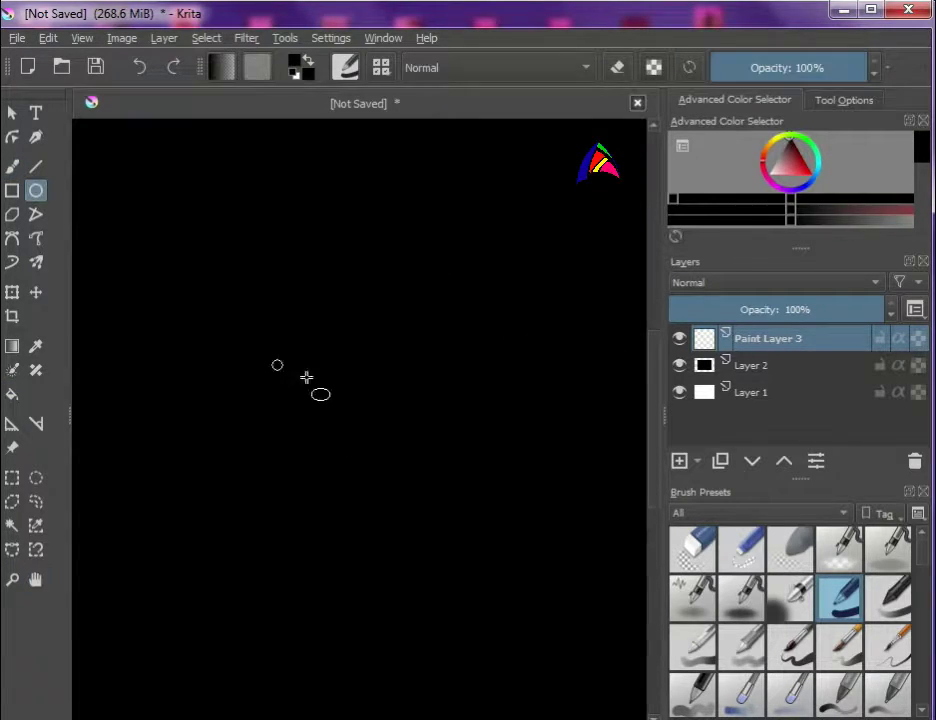
pyautogui.click(808, 172)
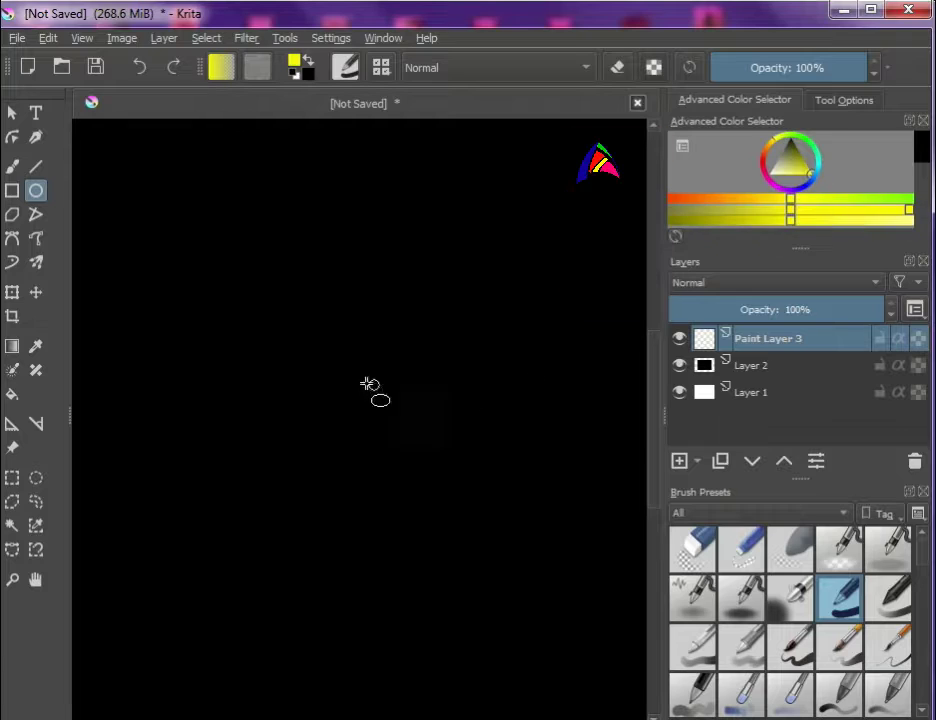
pyautogui.click(791, 597)
pyautogui.rightClick(288, 344)
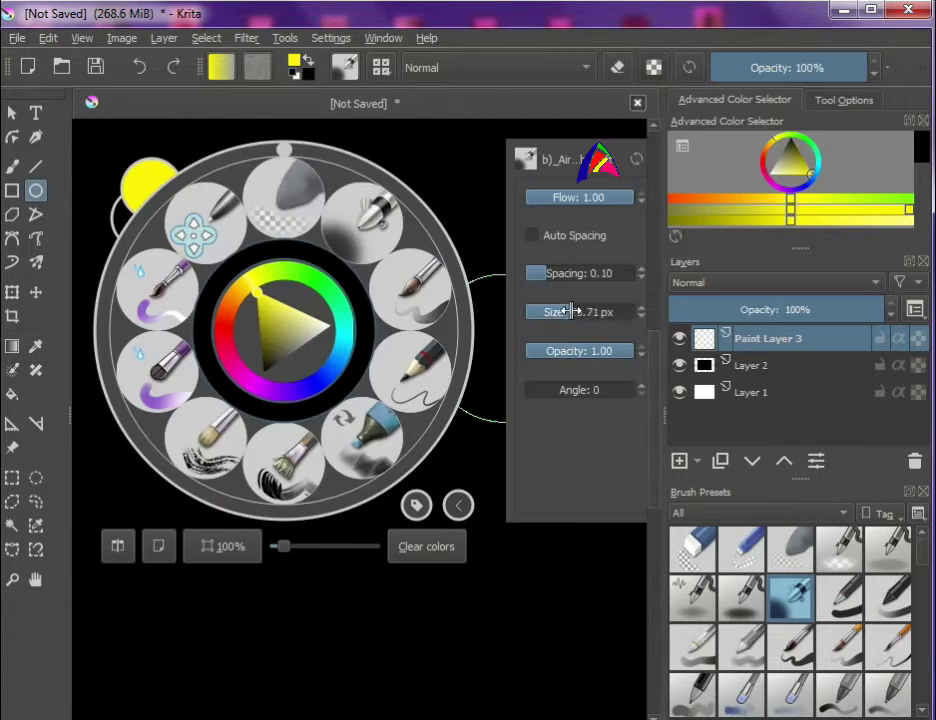
pyautogui.rightClick(292, 483)
pyautogui.moveTo(246, 286); pyautogui.dragTo(533, 556)
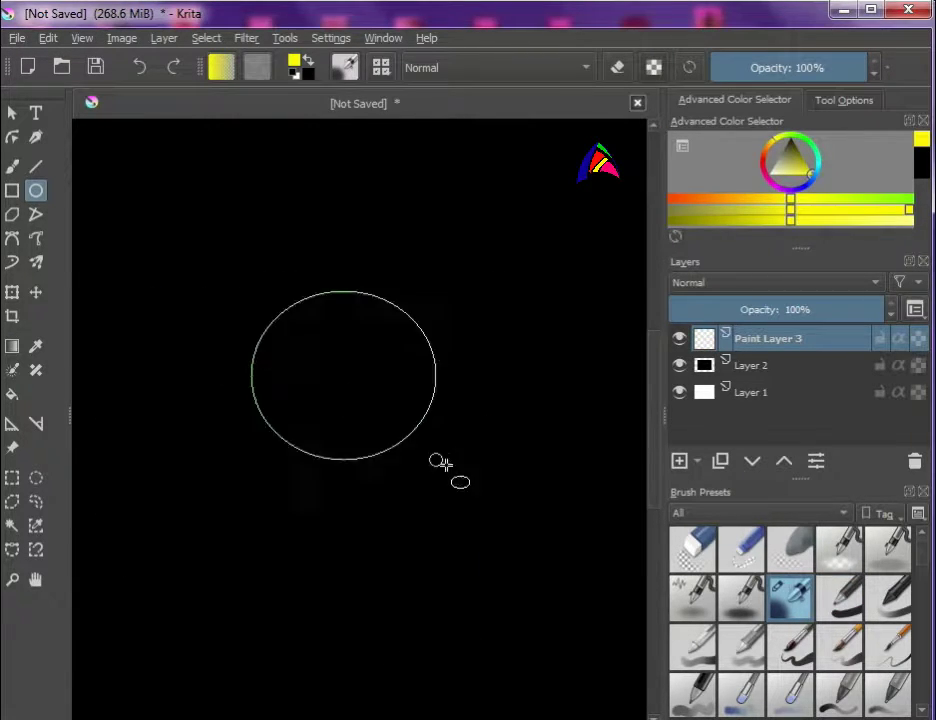
# Step: Transform the ellipse up-left, taller and larger into a big glowing ring
pyautogui.hotkey('ctrl', 't')
pyautogui.moveTo(370, 438); pyautogui.dragTo(338, 380)
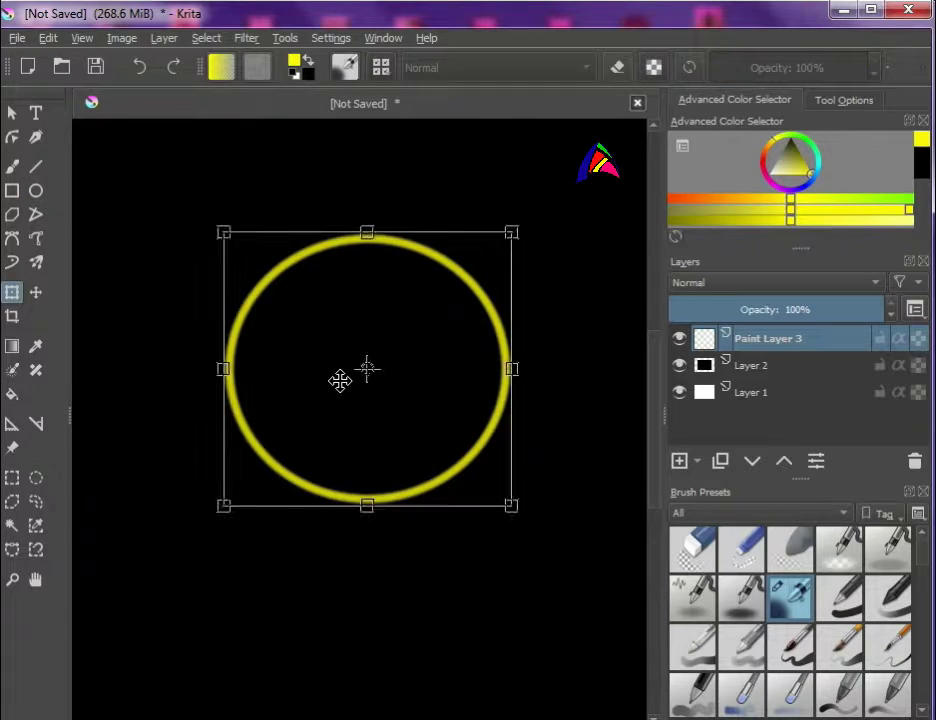
pyautogui.moveTo(368, 232); pyautogui.dragTo(368, 222)
pyautogui.moveTo(510, 507); pyautogui.dragTo(511, 519)
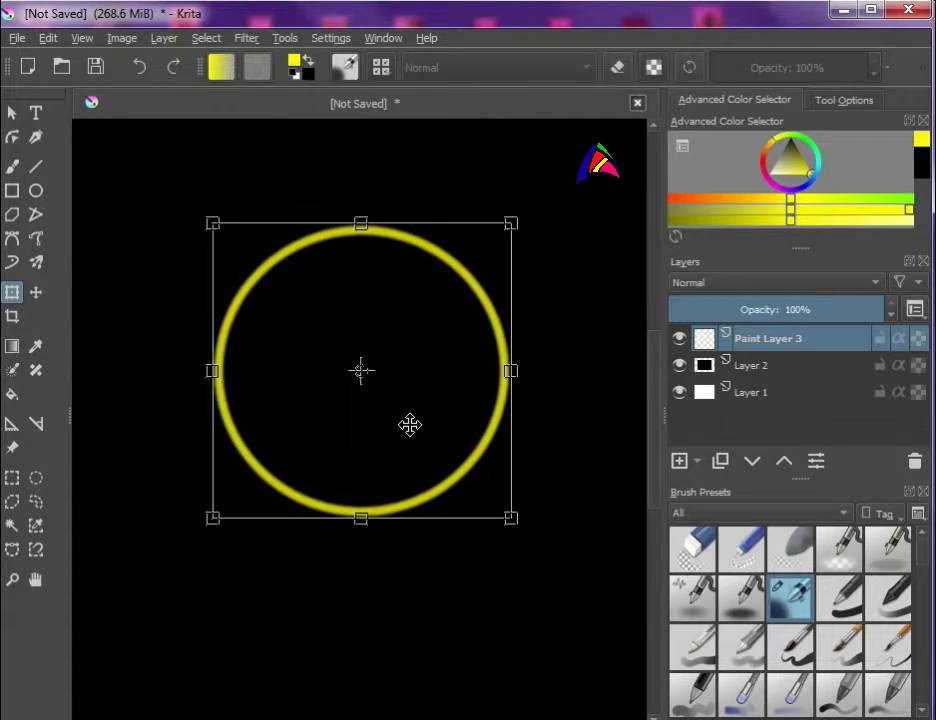
# Step: Duplicate the ring layer and move the copy down below the original
pyautogui.click(720, 460)
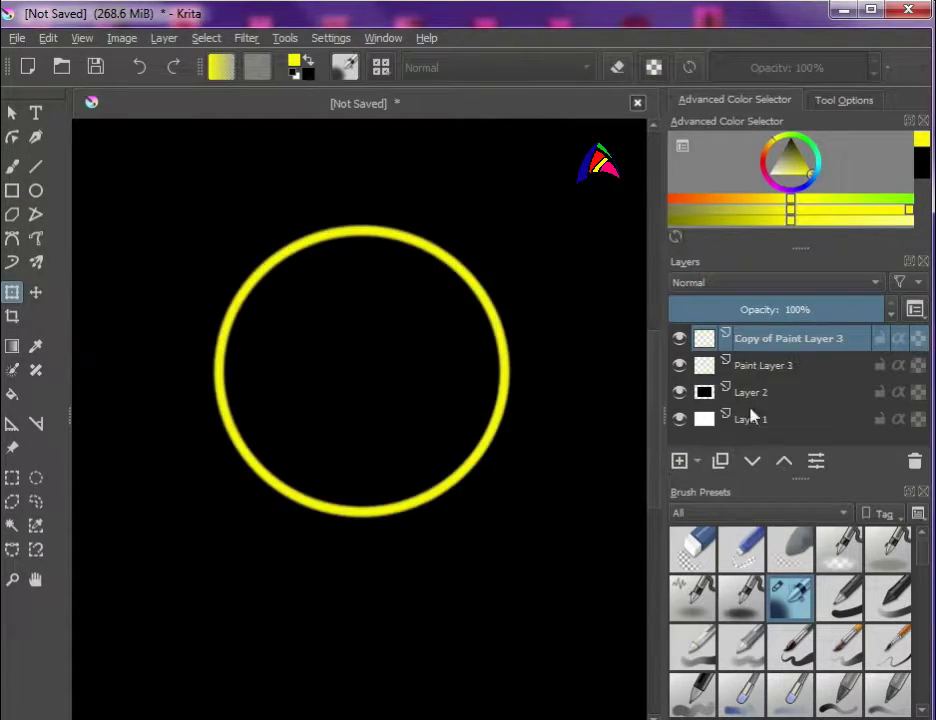
pyautogui.moveTo(372, 390); pyautogui.dragTo(373, 546)
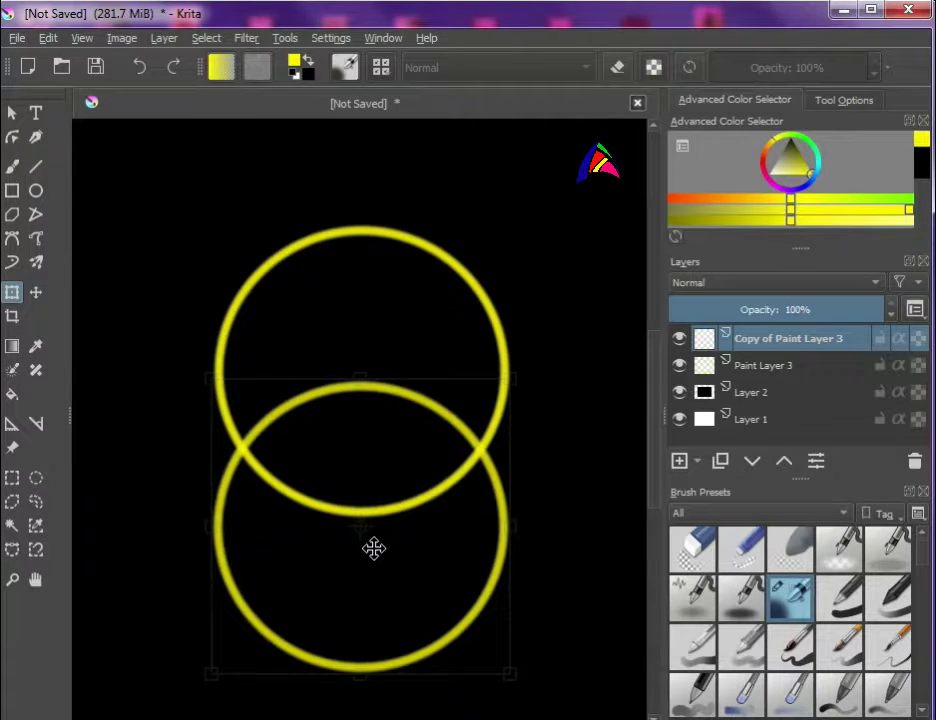
pyautogui.press('pagedown')
# Step: Delete the bottom half of the original ring, leaving an upper arch
pyautogui.click(12, 477)
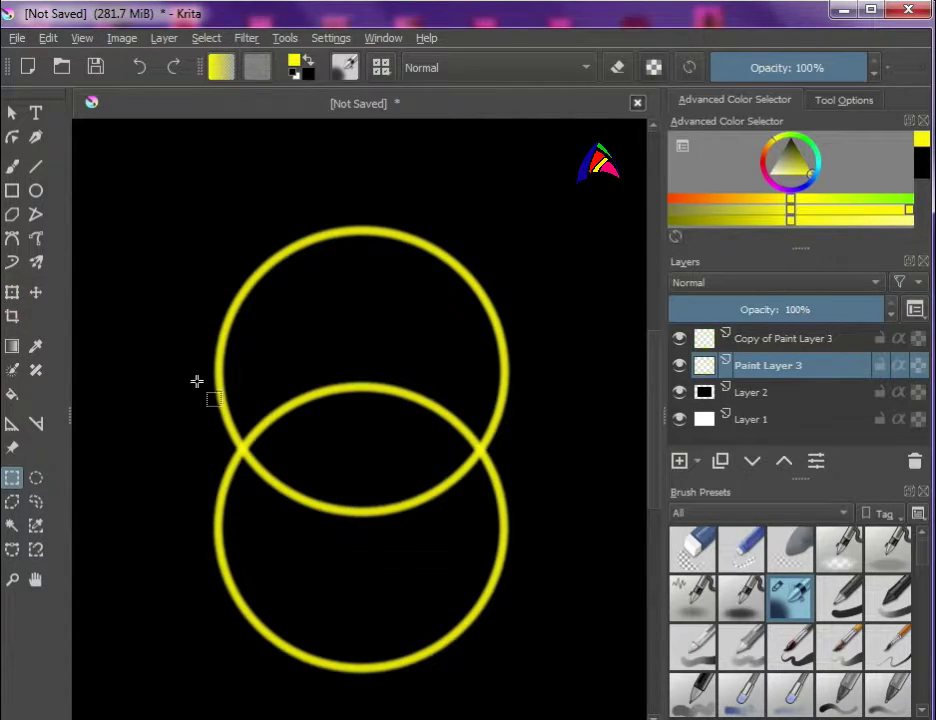
pyautogui.moveTo(200, 399); pyautogui.dragTo(539, 518)
pyautogui.rightClick(464, 481)
pyautogui.click(495, 503)
pyautogui.moveTo(181, 377)
pyautogui.mouseDown()
pyautogui.moveTo(530, 481)
pyautogui.moveTo(539, 521)
pyautogui.mouseUp()
pyautogui.press('Delete')
# Step: Delete the top of the copied ring to leave a lower bowl, then add a layer
pyautogui.click(712, 363)
pyautogui.hotkey('ctrl', 'shift', 'a')
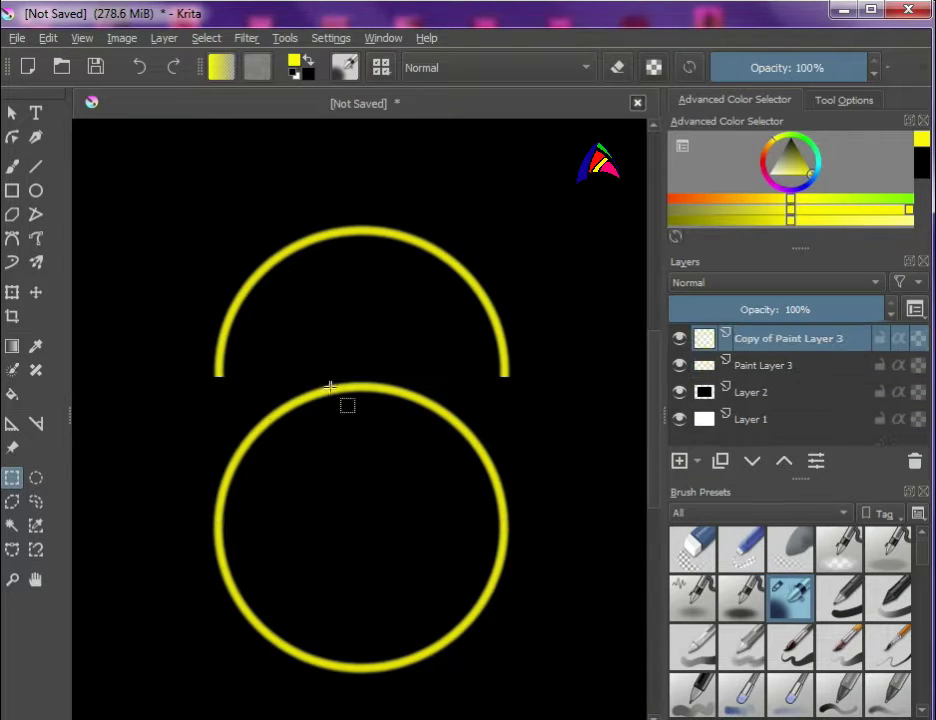
pyautogui.moveTo(192, 529); pyautogui.dragTo(524, 378)
pyautogui.press('Delete')
pyautogui.hotkey('ctrl', 'shift', 'a')
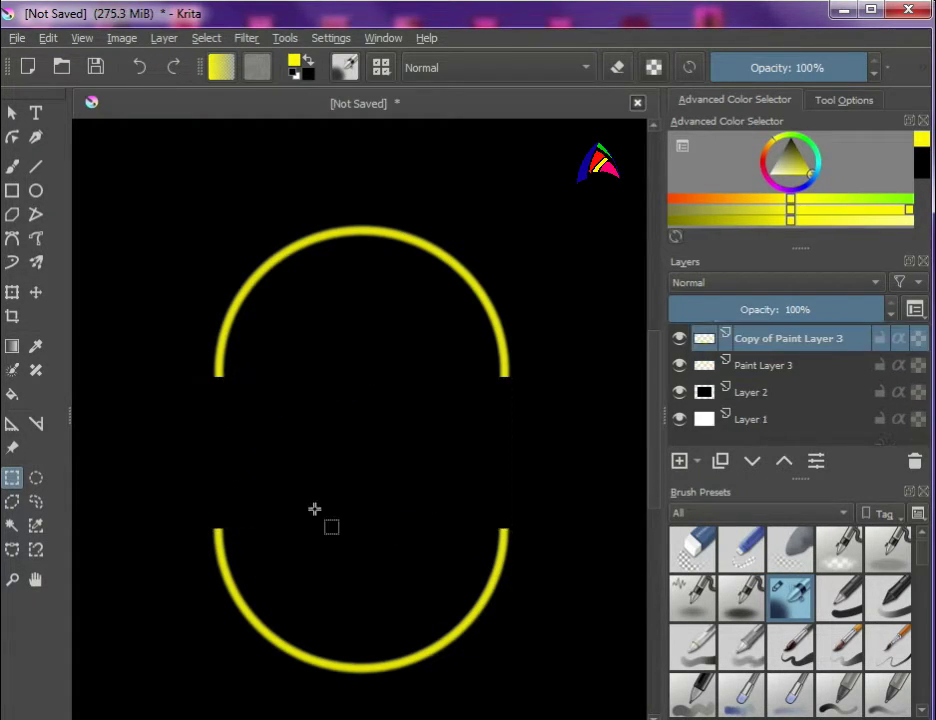
pyautogui.press('Insert')
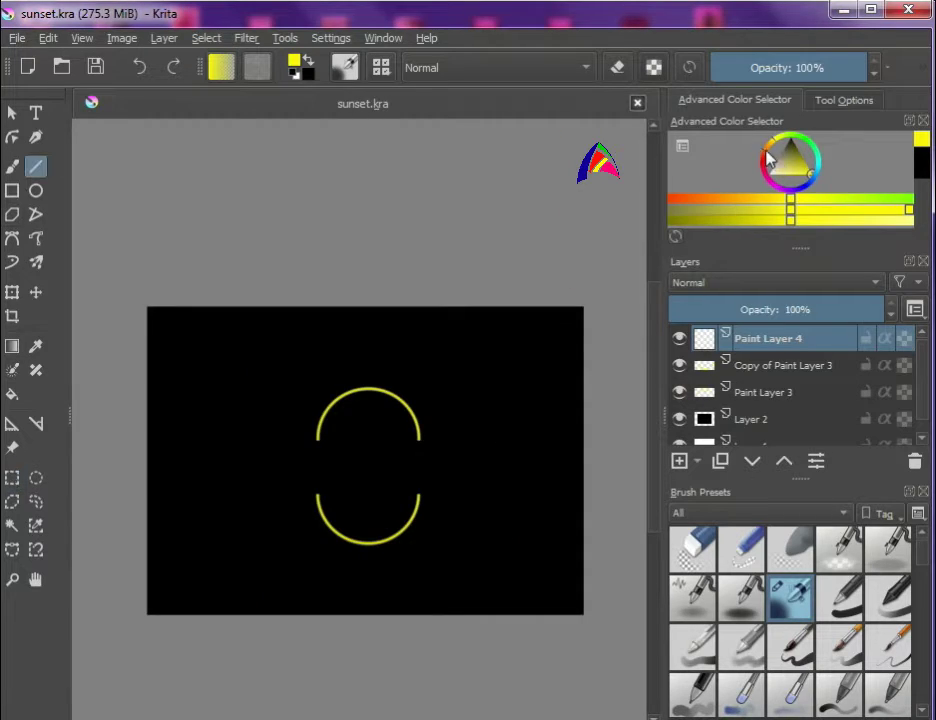
# Step: Draw a straight red horizontal line edge to edge between the arcs, then add Paint Layer 5
pyautogui.moveTo(768, 158); pyautogui.dragTo(670, 212)
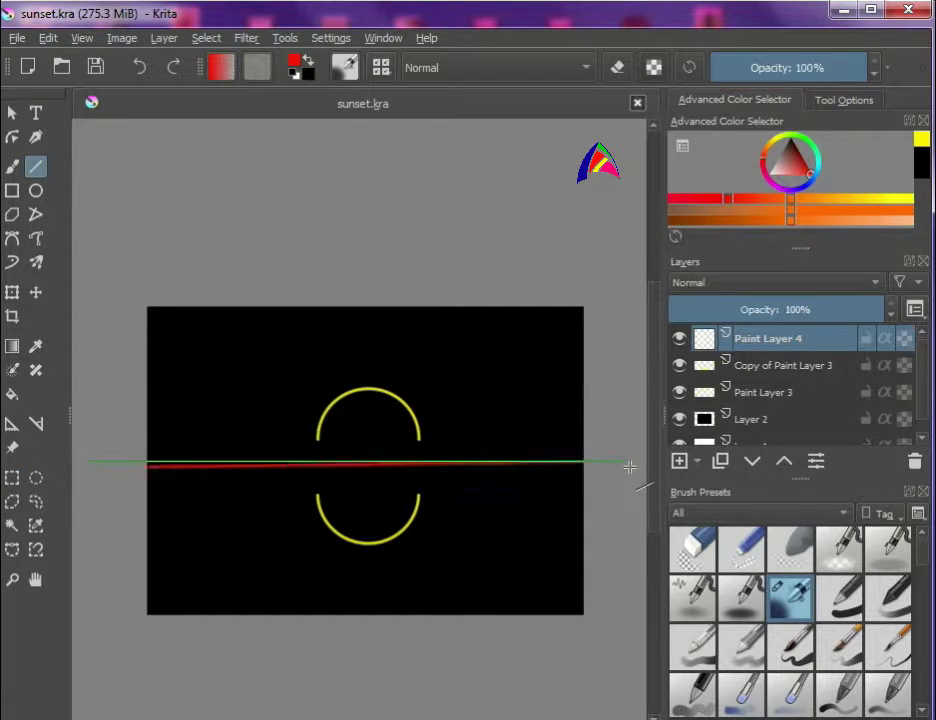
pyautogui.moveTo(96, 468); pyautogui.dragTo(631, 466)
pyautogui.hotkey('ctrl', 'z')
pyautogui.moveTo(121, 461)
pyautogui.mouseDown()
pyautogui.moveTo(590, 466)
pyautogui.moveTo(596, 477)
pyautogui.mouseUp()
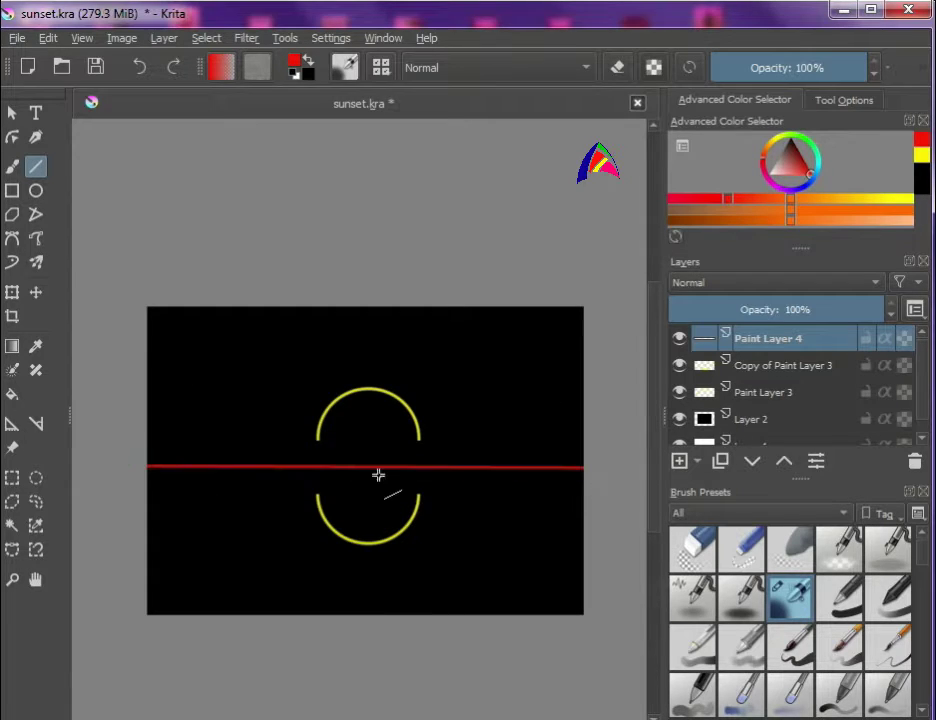
pyautogui.keyDown('ctrl'); pyautogui.scroll(3, 378, 476); pyautogui.keyUp('ctrl')
pyautogui.click(679, 462)
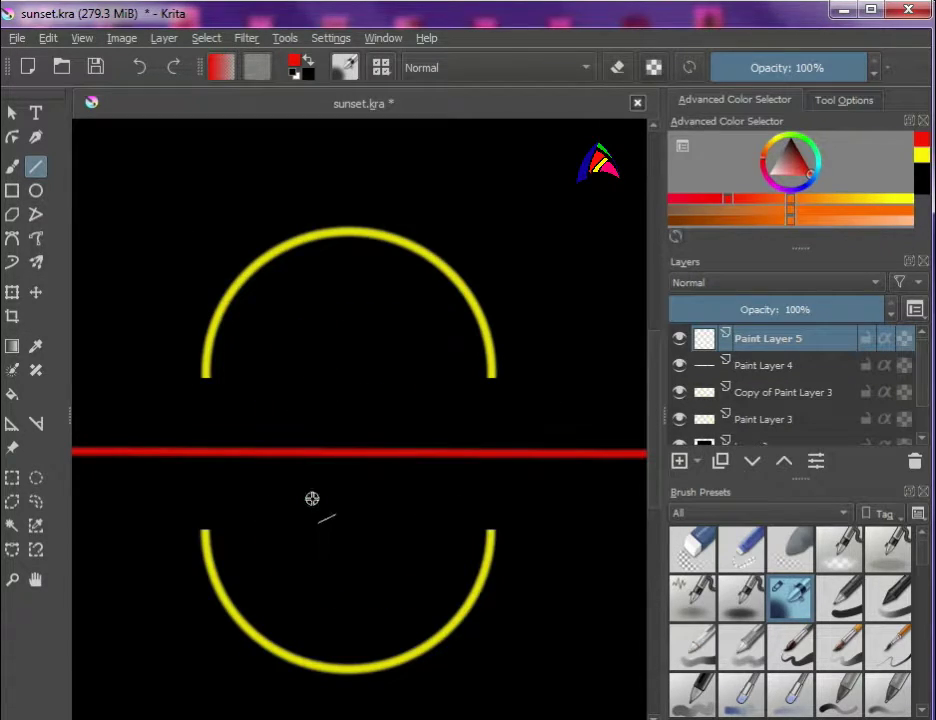
# Step: Sample the ring's yellow and airbrush soft yellow across the upper arch, enlarging the brush
pyautogui.keyDown('ctrl'); pyautogui.click(209, 359); pyautogui.keyUp('ctrl')
pyautogui.rightClick(284, 361)
pyautogui.moveTo(387, 345)
pyautogui.mouseDown()
pyautogui.moveTo(265, 355)
pyautogui.moveTo(420, 359)
pyautogui.moveTo(259, 361)
pyautogui.moveTo(329, 400)
pyautogui.moveTo(334, 378)
pyautogui.moveTo(288, 345)
pyautogui.moveTo(412, 372)
pyautogui.moveTo(279, 258)
pyautogui.moveTo(469, 318)
pyautogui.mouseUp()
pyautogui.rightClick(279, 258)
pyautogui.rightClick(279, 258)
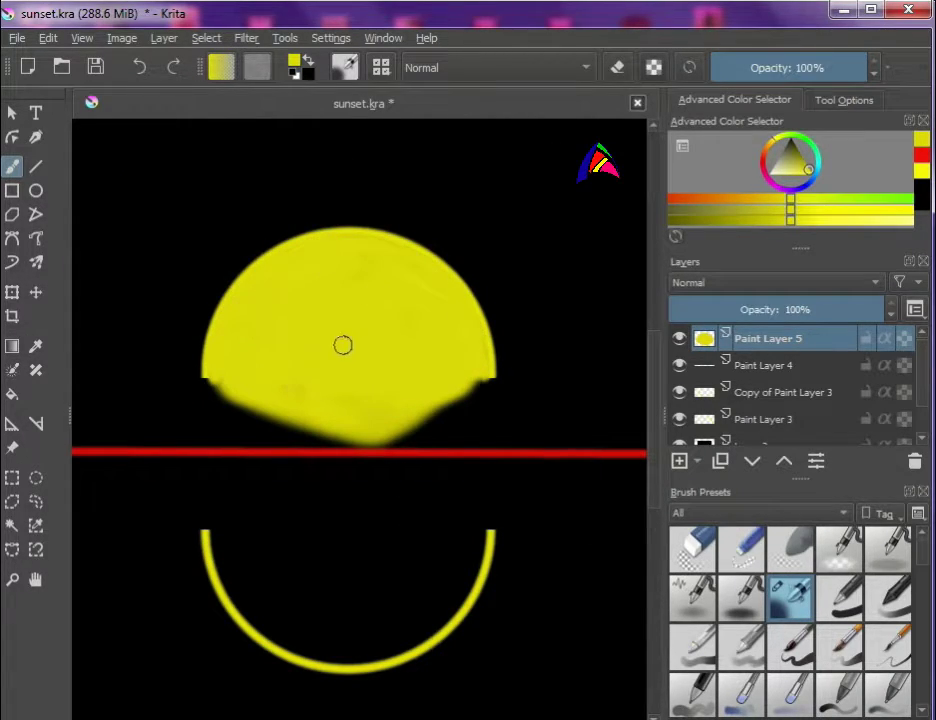
pyautogui.rightClick(284, 370)
pyautogui.rightClick(272, 359)
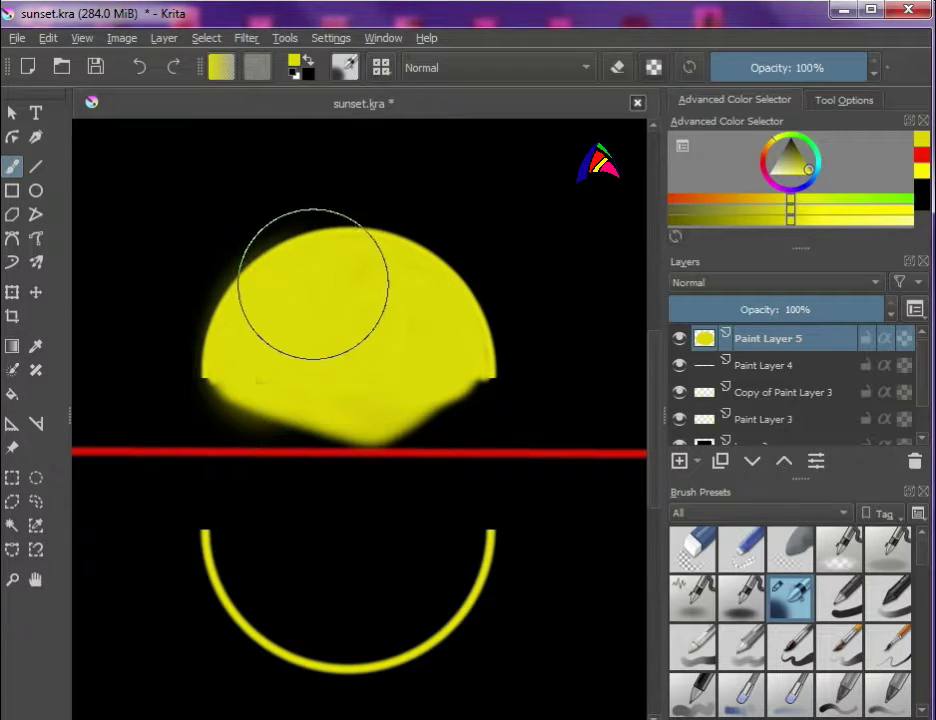
# Step: Fill the lower dome down to the red line and touch up edges with a small brush
pyautogui.moveTo(313, 284)
pyautogui.mouseDown()
pyautogui.moveTo(252, 392)
pyautogui.moveTo(424, 397)
pyautogui.moveTo(334, 397)
pyautogui.mouseUp()
pyautogui.rightClick(255, 391)
pyautogui.rightClick(222, 375)
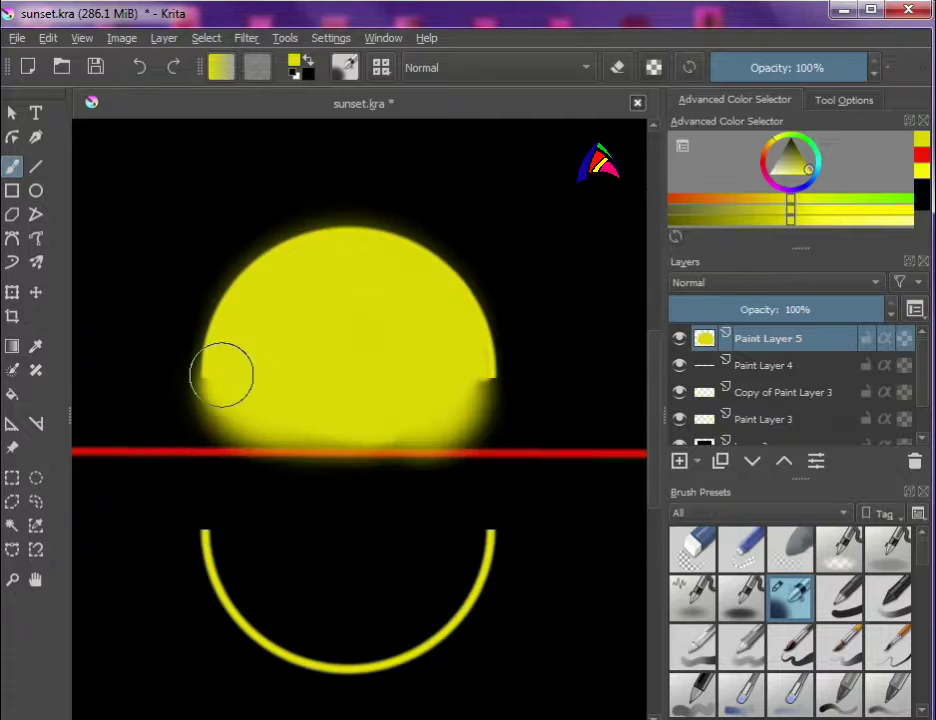
pyautogui.rightClick(255, 376)
pyautogui.rightClick(206, 383)
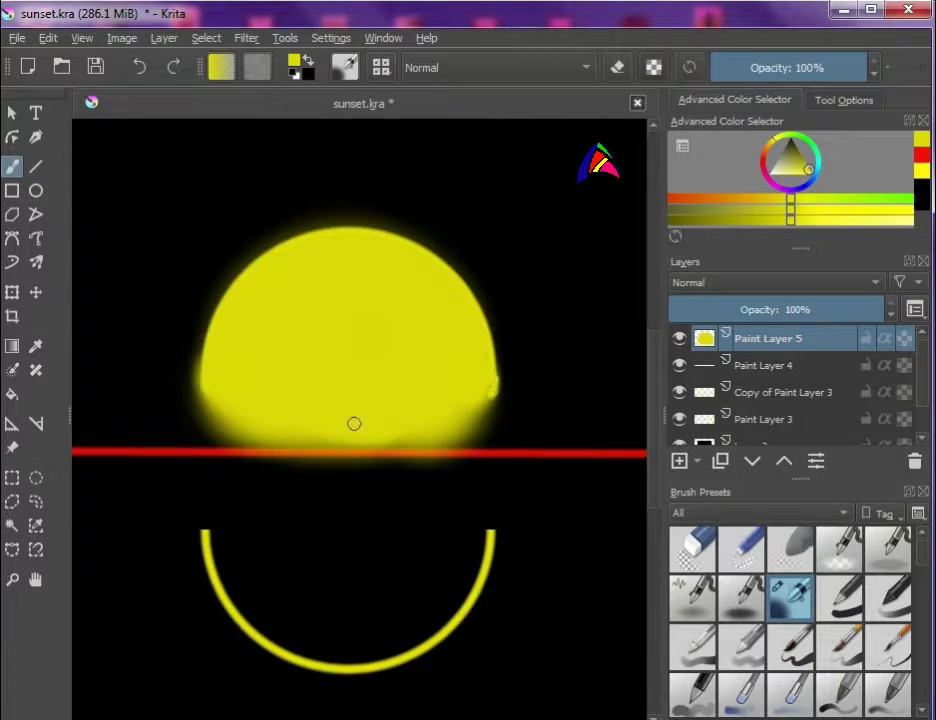
pyautogui.press('Insert')
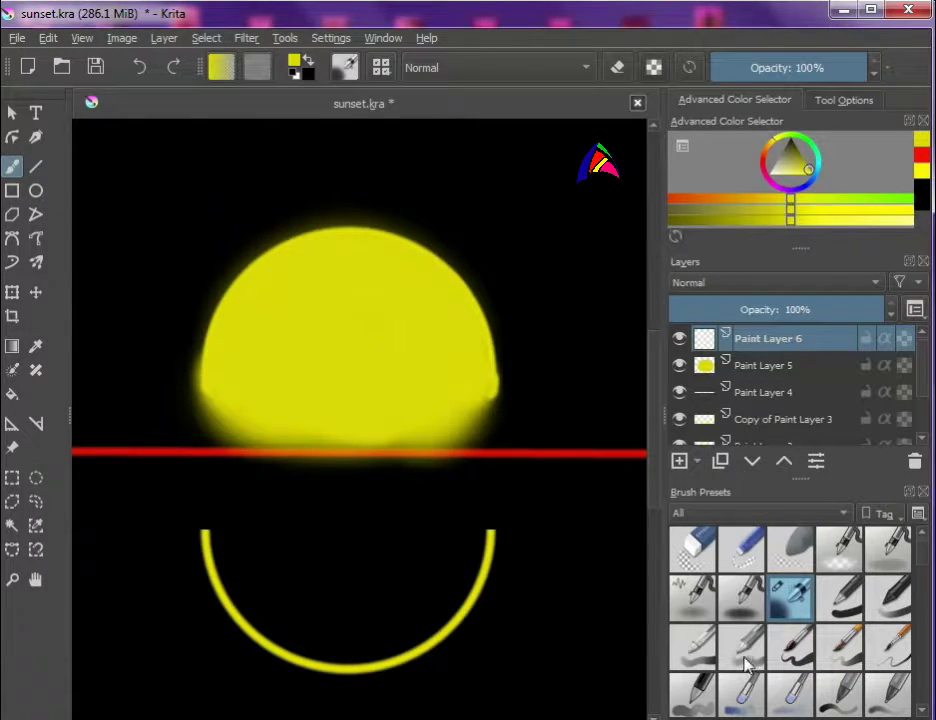
# Step: Try textured brush presets at lower opacity, settling on the Pencil_texture preset
pyautogui.scroll(-5, 893, 640)
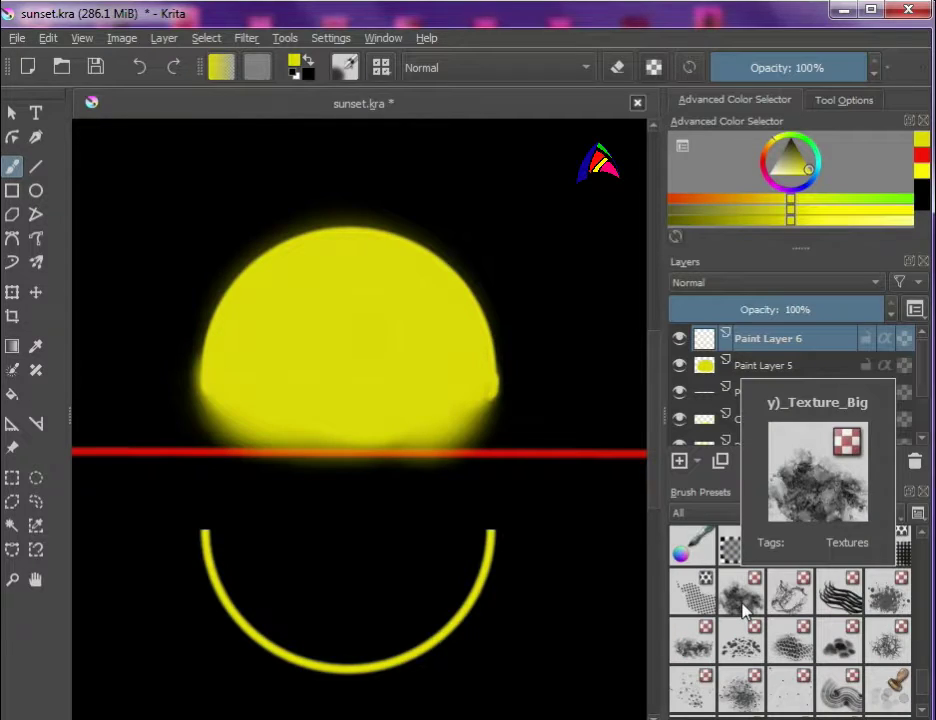
pyautogui.click(740, 592)
pyautogui.click(692, 638)
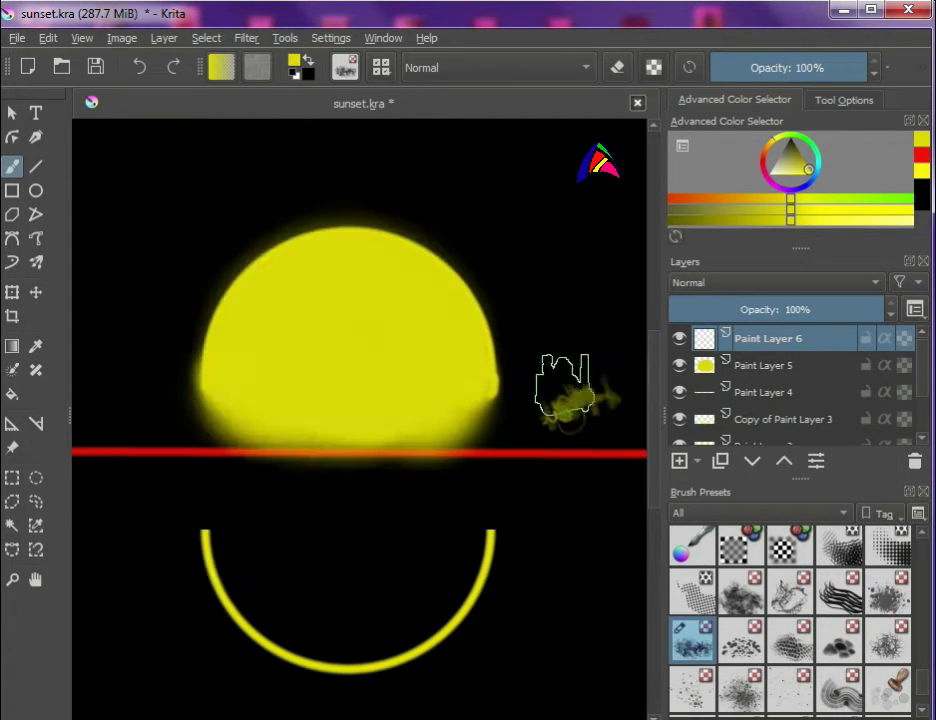
pyautogui.hotkey('ctrl', 'z')
pyautogui.rightClick(272, 377)
pyautogui.moveTo(564, 495); pyautogui.dragTo(552, 495)
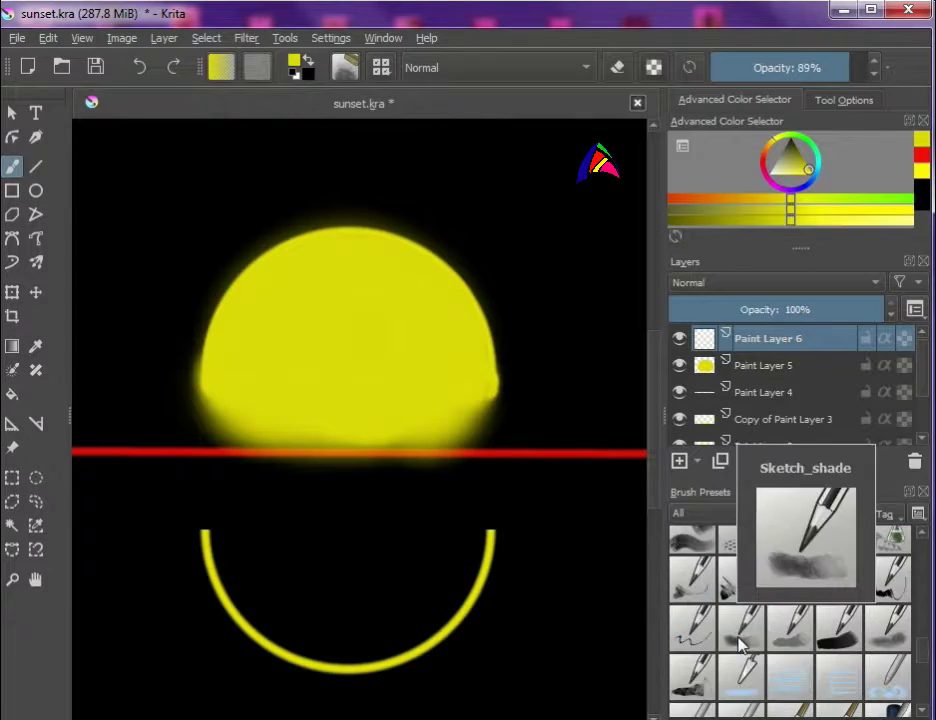
pyautogui.scroll(-2, 742, 580)
pyautogui.click(740, 628)
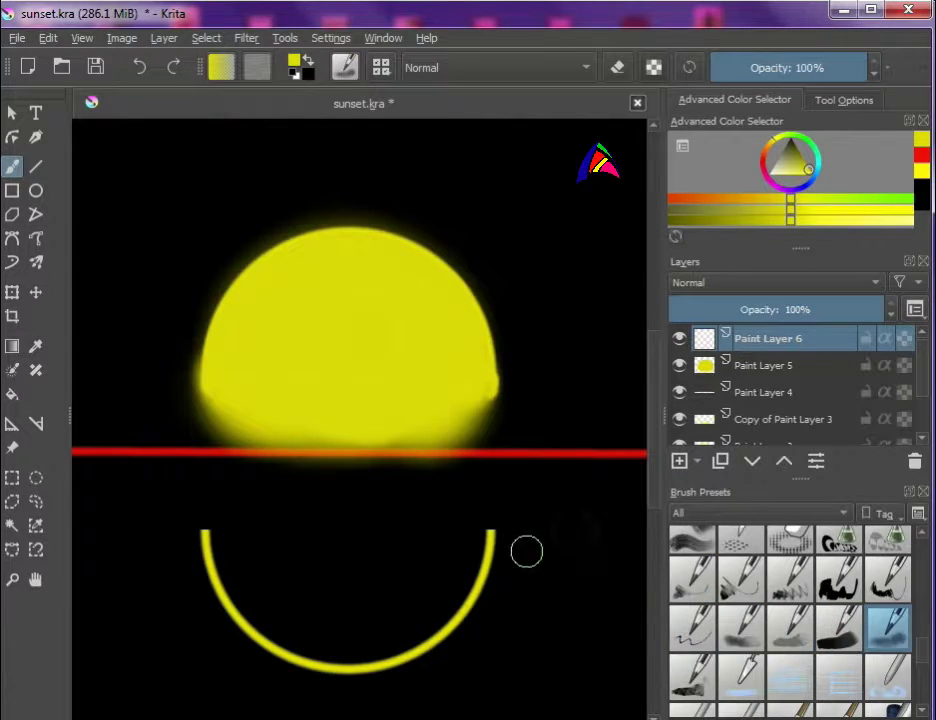
pyautogui.rightClick(526, 551)
pyautogui.click(564, 564)
pyautogui.scroll(2, 745, 622)
pyautogui.click(695, 580)
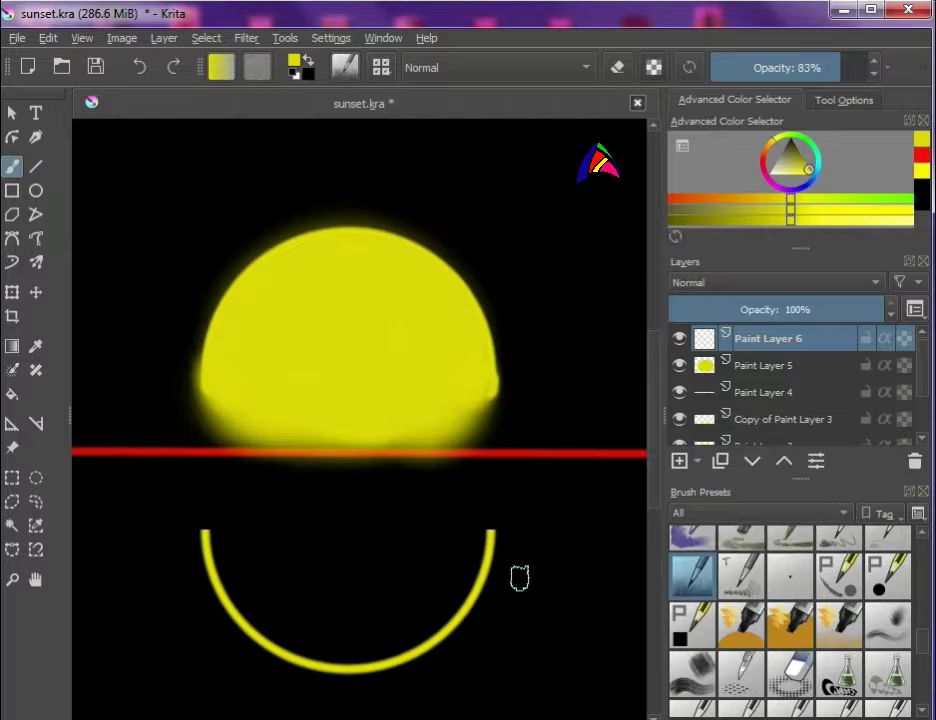
# Step: Paint grainy orange and yellow texture across the middle and lower sun toward the horizon
pyautogui.click(771, 199)
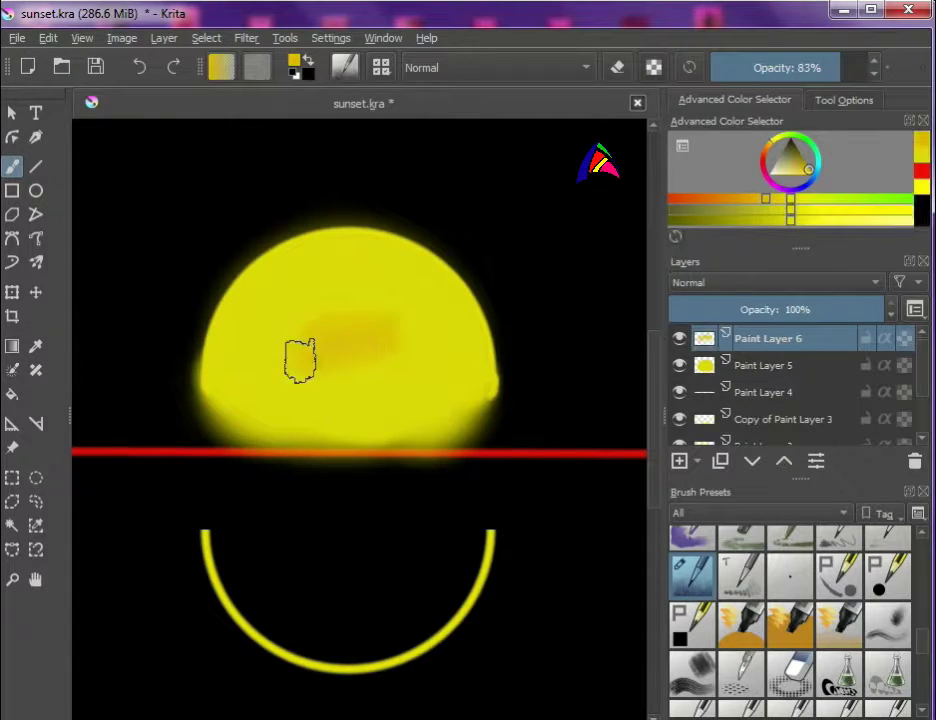
pyautogui.moveTo(302, 357)
pyautogui.mouseDown()
pyautogui.moveTo(254, 353)
pyautogui.moveTo(443, 375)
pyautogui.mouseUp()
pyautogui.moveTo(228, 375); pyautogui.dragTo(424, 425)
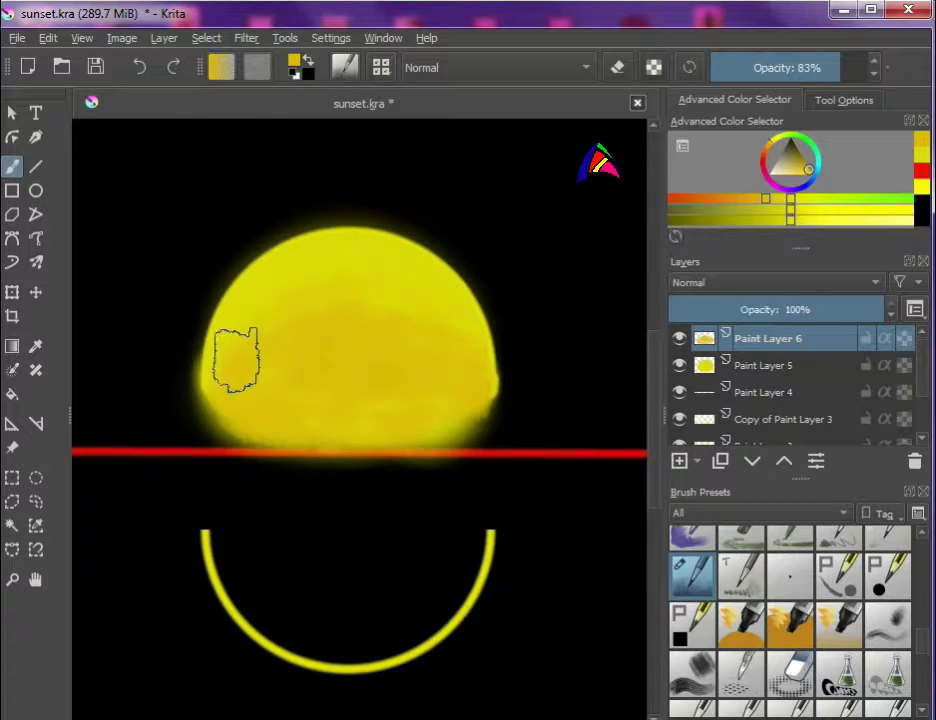
pyautogui.moveTo(337, 404); pyautogui.dragTo(433, 411)
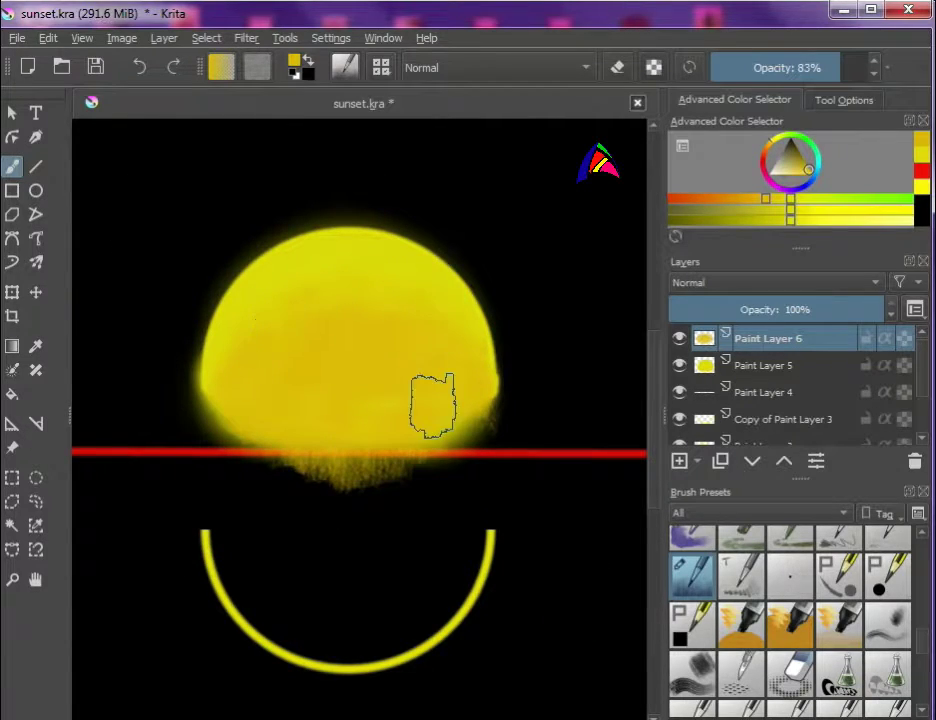
# Step: On a new layer pick lighter yellow, lower Paint Layer 7's opacity, and add Paint Layer 8
pyautogui.press('Insert')
pyautogui.moveTo(852, 220); pyautogui.dragTo(871, 220)
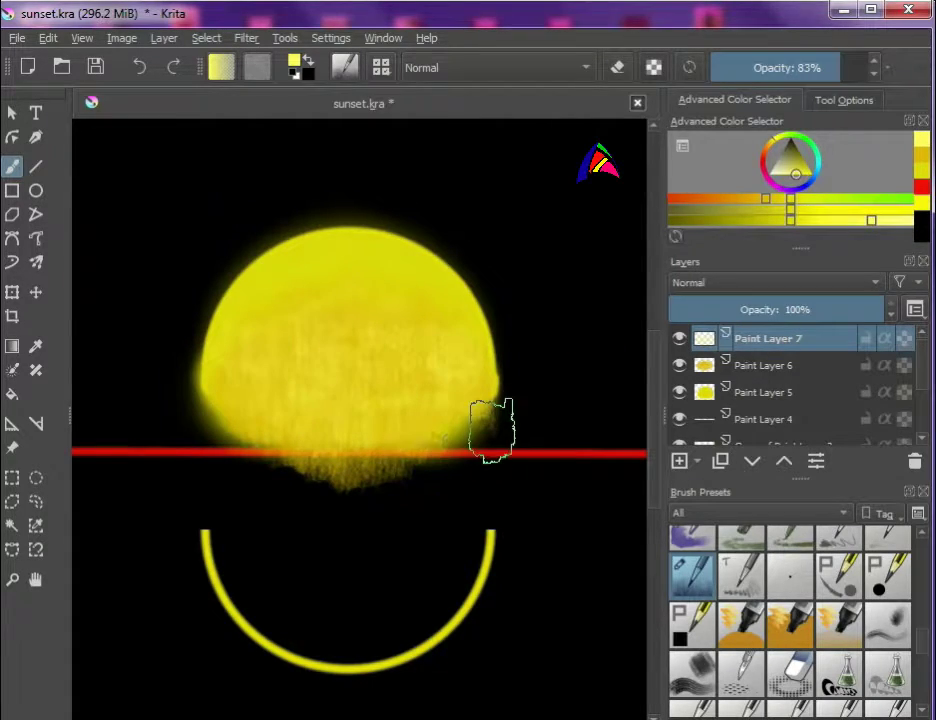
pyautogui.rightClick(560, 594)
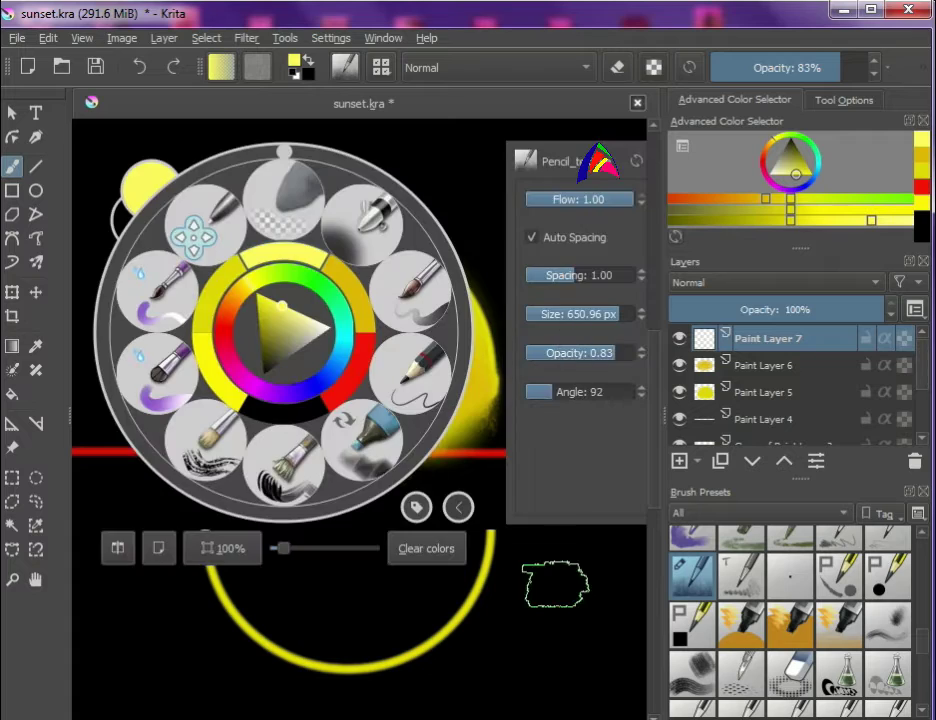
pyautogui.click(547, 626)
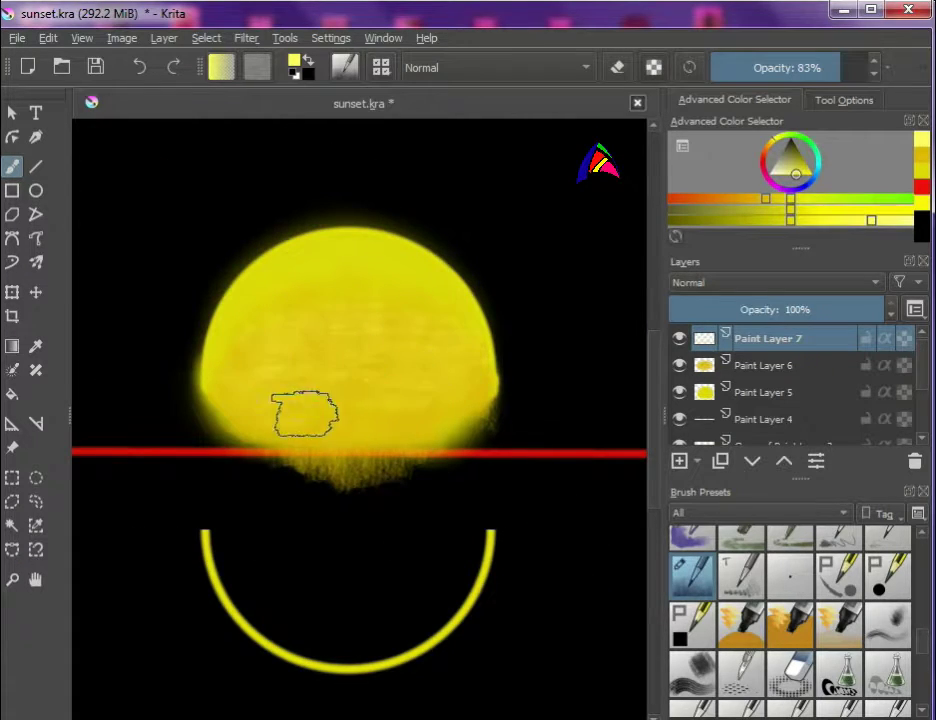
pyautogui.click(842, 309)
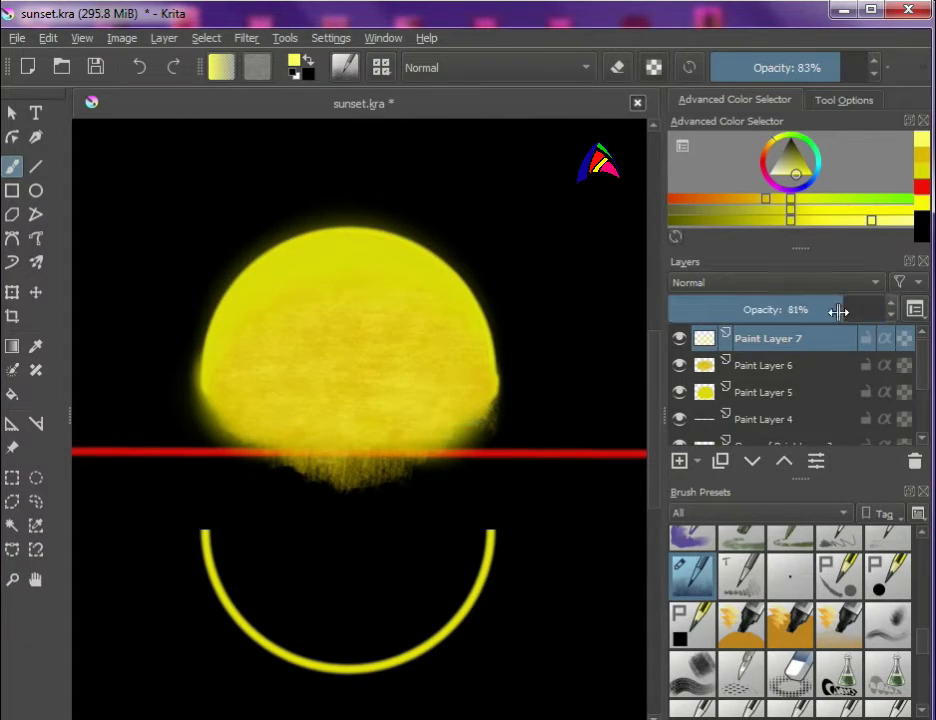
pyautogui.press('Insert')
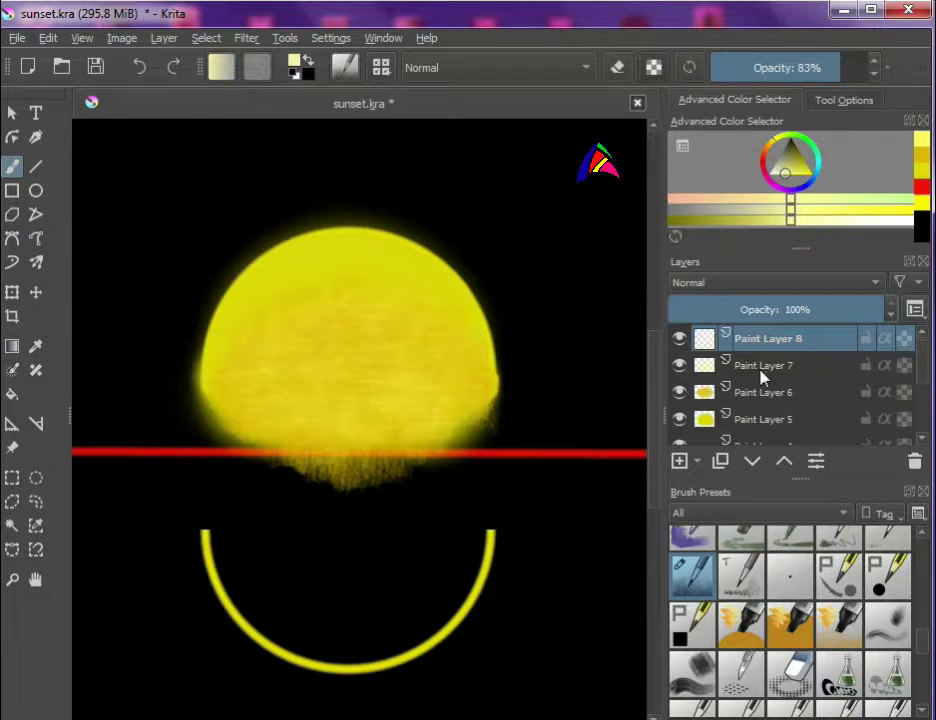
# Step: Paint light-yellow strokes over the upper sun, then a faint soft low-opacity stroke across it
pyautogui.rightClick(255, 190)
pyautogui.rightClick(548, 617)
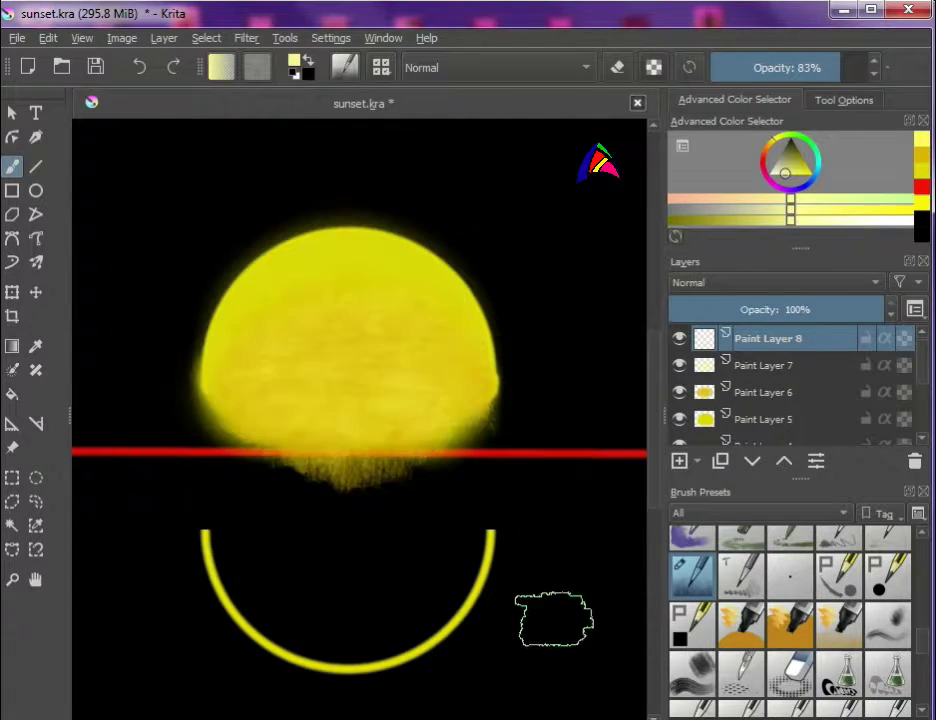
pyautogui.moveTo(345, 283)
pyautogui.mouseDown()
pyautogui.moveTo(418, 299)
pyautogui.moveTo(334, 320)
pyautogui.moveTo(386, 278)
pyautogui.moveTo(300, 272)
pyautogui.moveTo(266, 328)
pyautogui.moveTo(354, 252)
pyautogui.mouseUp()
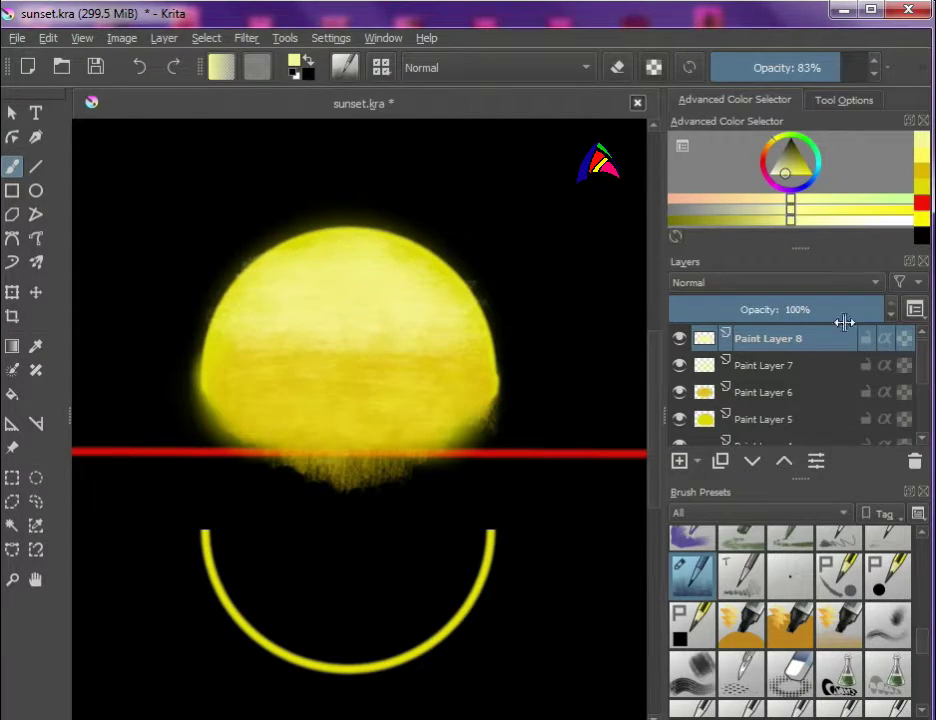
pyautogui.scroll(5, 790, 600)
pyautogui.click(888, 548)
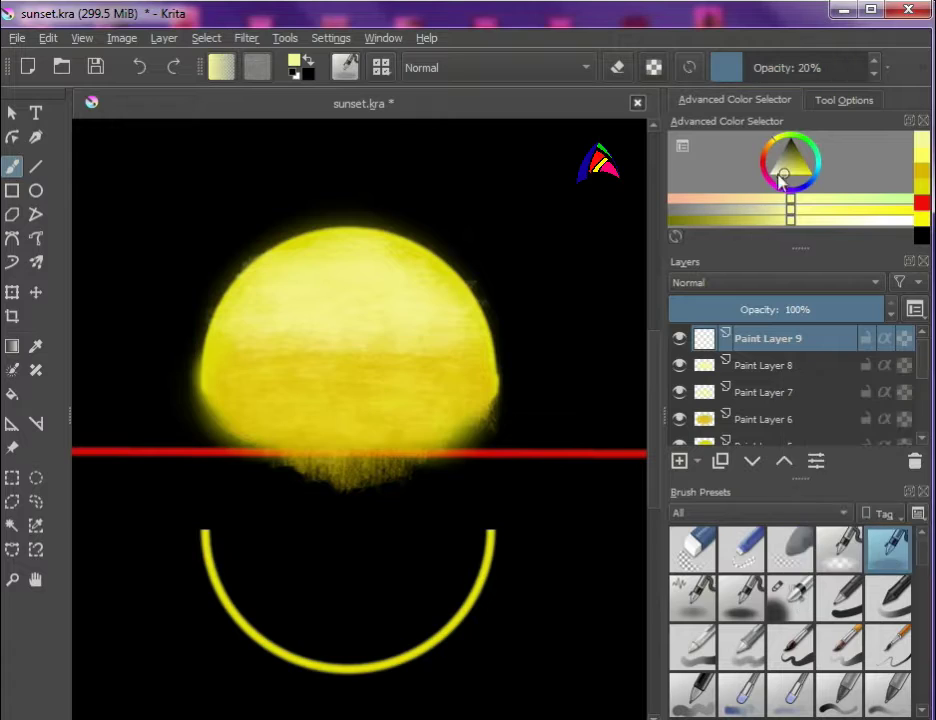
pyautogui.moveTo(318, 335)
pyautogui.mouseDown()
pyautogui.moveTo(371, 340)
pyautogui.moveTo(439, 378)
pyautogui.moveTo(443, 345)
pyautogui.mouseUp()
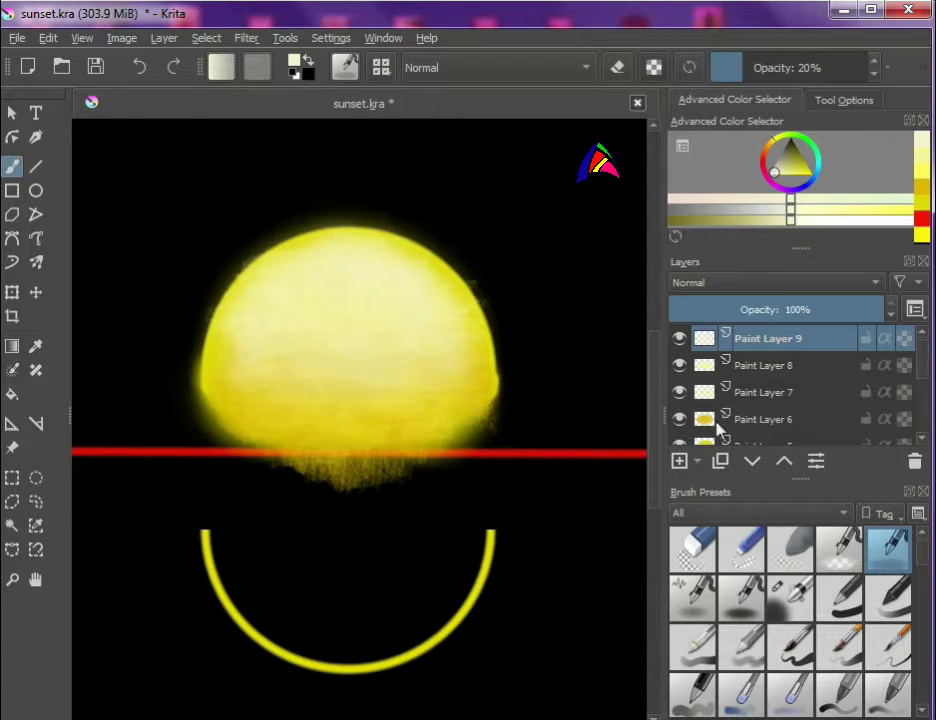
# Step: Paint broad white highlight bands across the upper sun, partly on a new layer
pyautogui.click(769, 186)
pyautogui.click(790, 595)
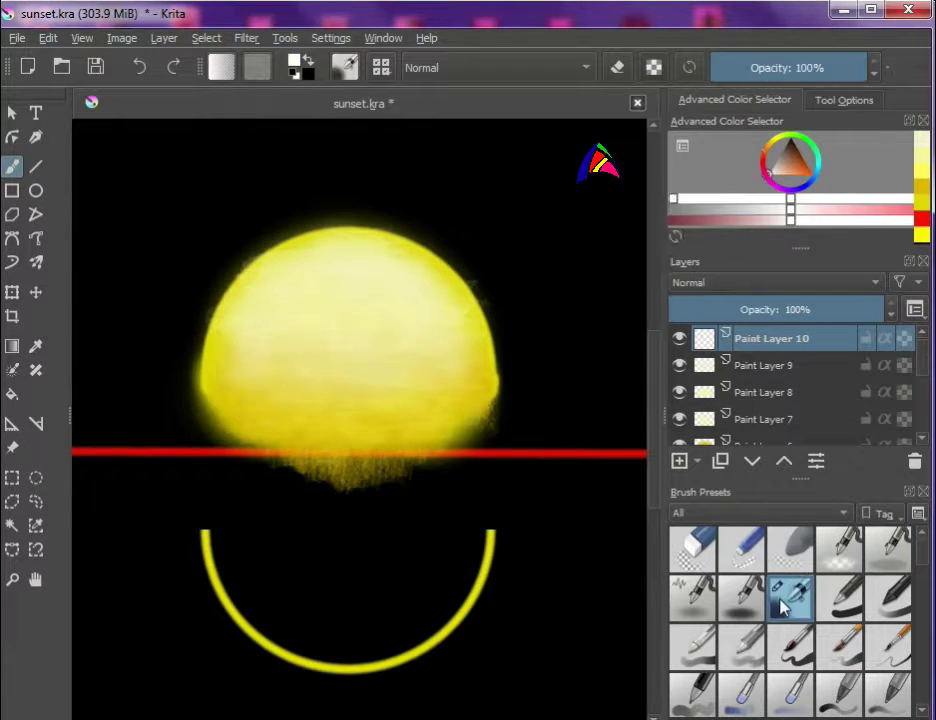
pyautogui.rightClick(272, 323)
pyautogui.moveTo(284, 305); pyautogui.dragTo(366, 325)
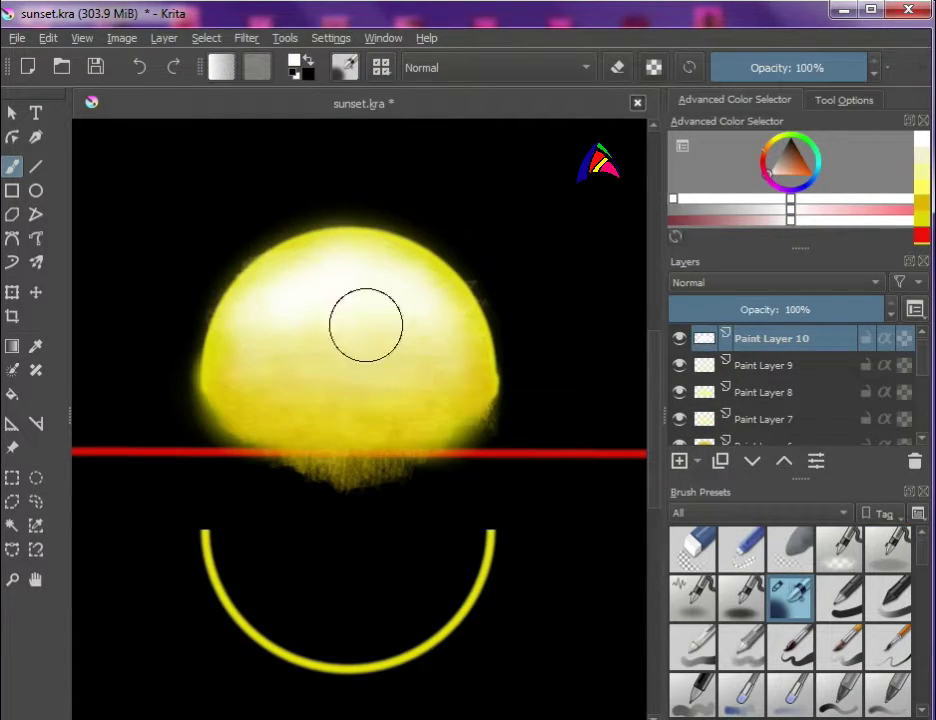
pyautogui.click(679, 461)
pyautogui.press('/')
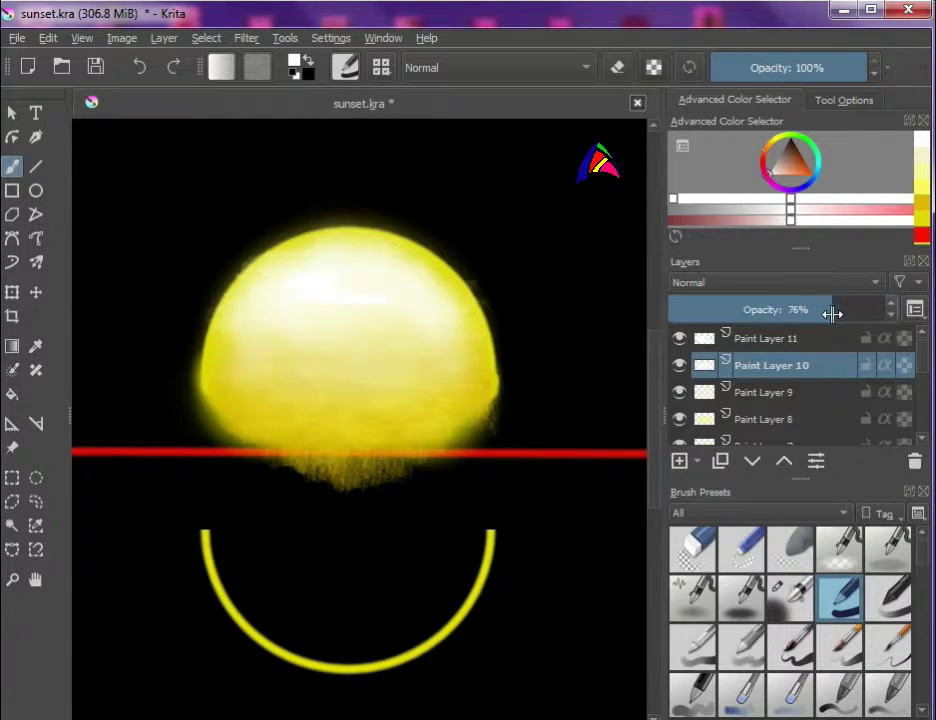
pyautogui.moveTo(292, 290); pyautogui.dragTo(360, 294)
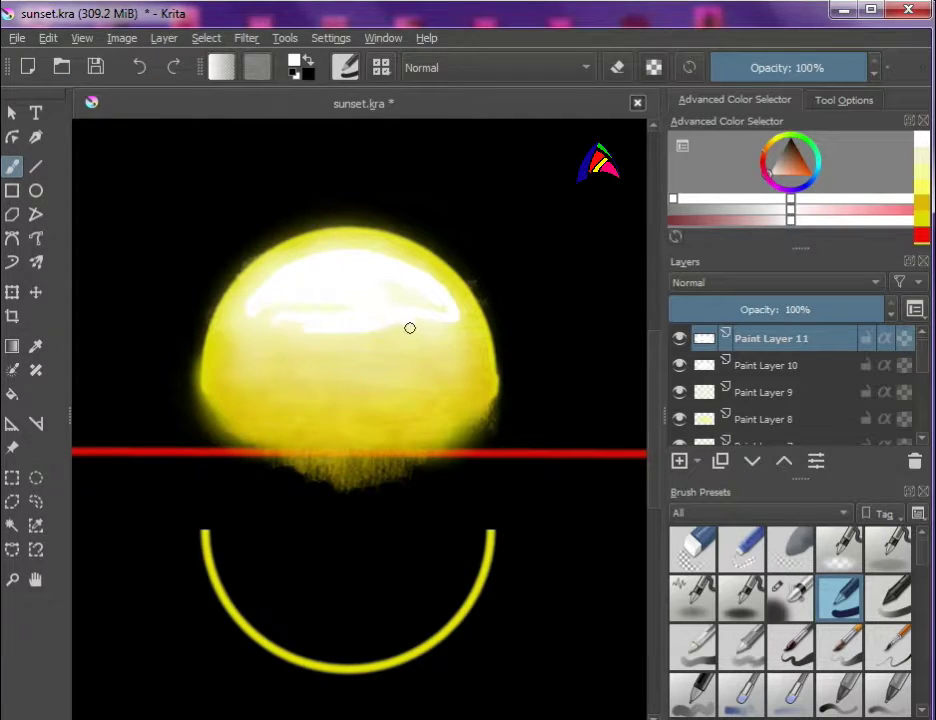
# Step: On Paint Layer 5, brighten the sun with yellow and yellow-white strokes
pyautogui.press('pagedown')
pyautogui.press('/')
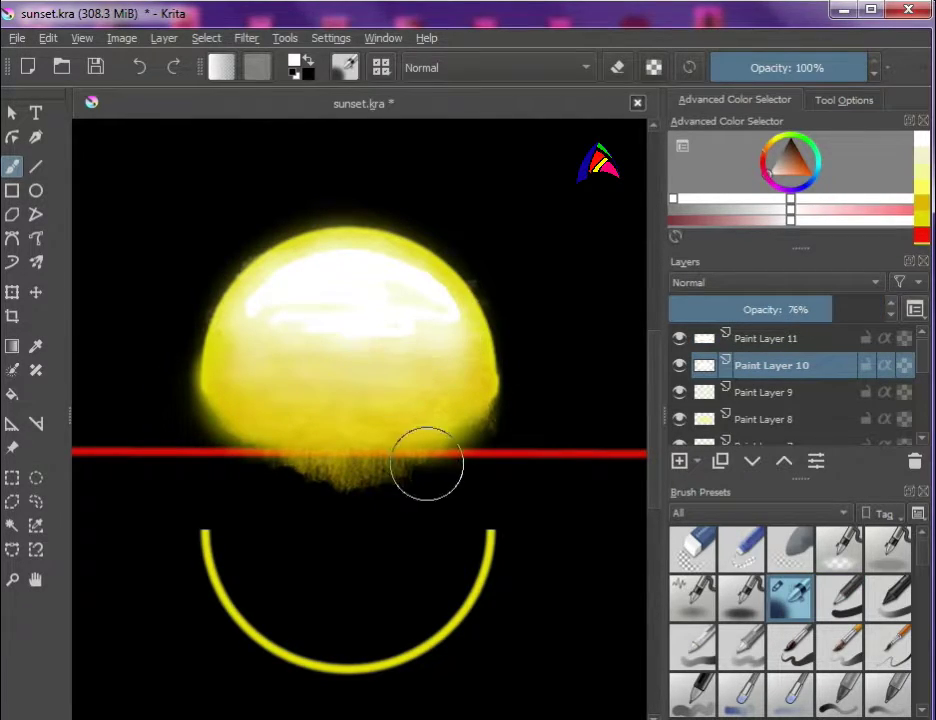
pyautogui.scroll(-3, 750, 405)
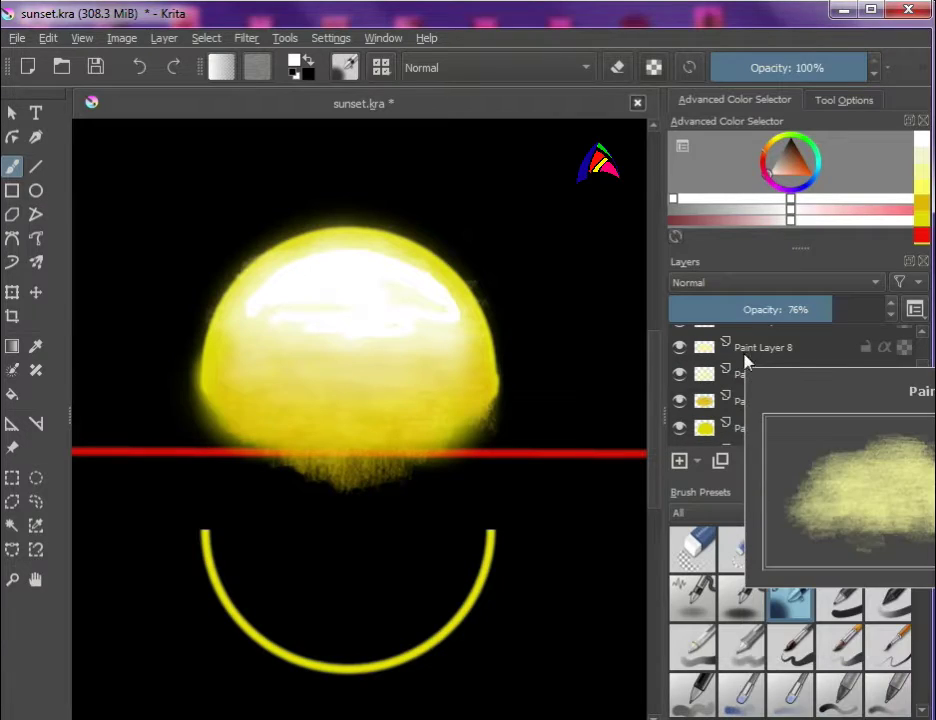
pyautogui.click(762, 428)
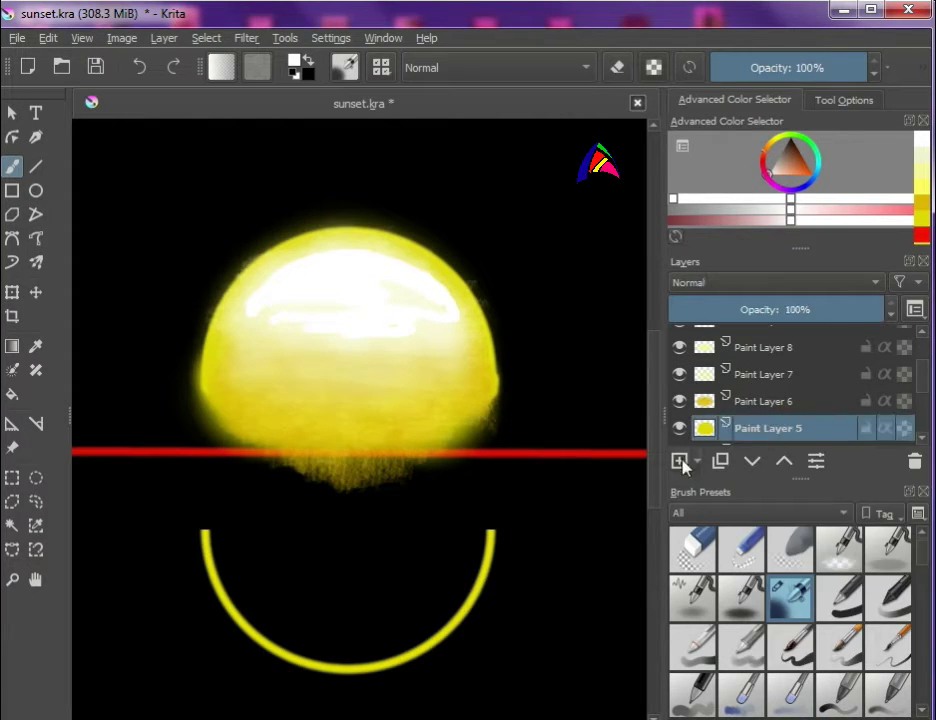
pyautogui.click(783, 145)
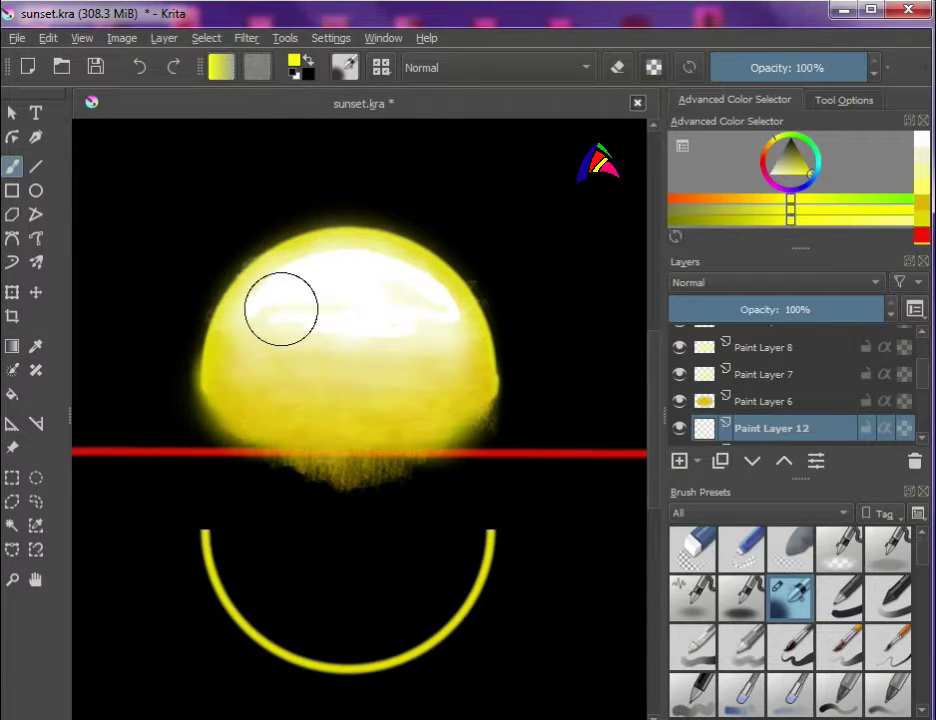
pyautogui.moveTo(281, 309); pyautogui.dragTo(418, 418)
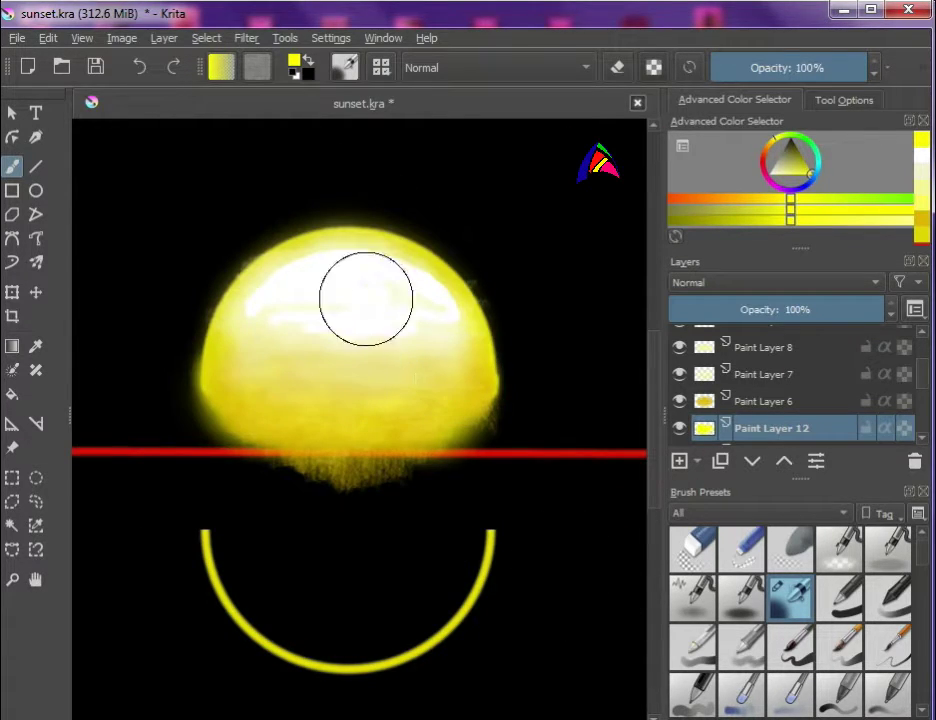
pyautogui.moveTo(240, 383)
pyautogui.mouseDown()
pyautogui.moveTo(259, 292)
pyautogui.moveTo(364, 267)
pyautogui.moveTo(447, 292)
pyautogui.moveTo(376, 378)
pyautogui.mouseUp()
# Step: Fill the lower sun solid yellow on Paint Layer 13, move it below Paint Layer 12, add Paint Layer 14
pyautogui.scroll(3, 763, 397)
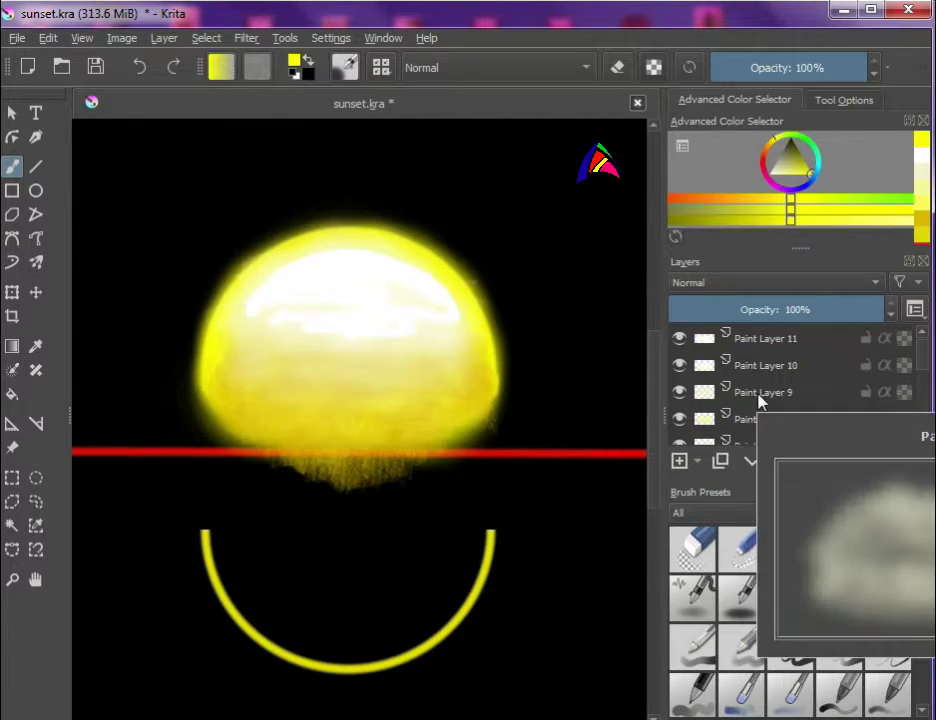
pyautogui.click(766, 419)
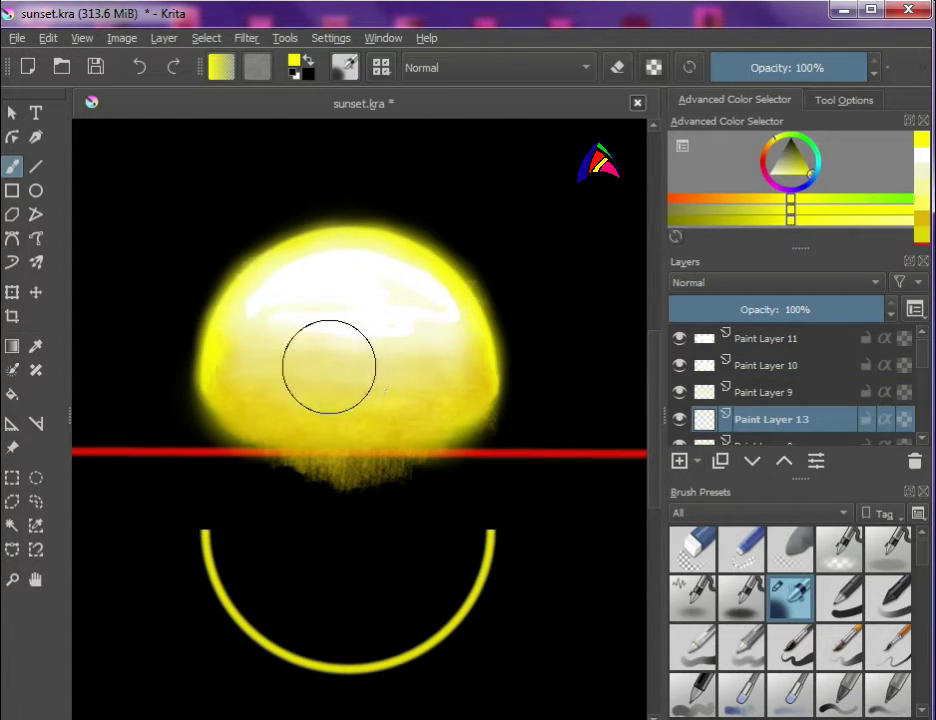
pyautogui.rightClick(292, 395)
pyautogui.moveTo(308, 340)
pyautogui.mouseDown()
pyautogui.moveTo(437, 351)
pyautogui.moveTo(418, 376)
pyautogui.moveTo(397, 480)
pyautogui.moveTo(323, 407)
pyautogui.mouseUp()
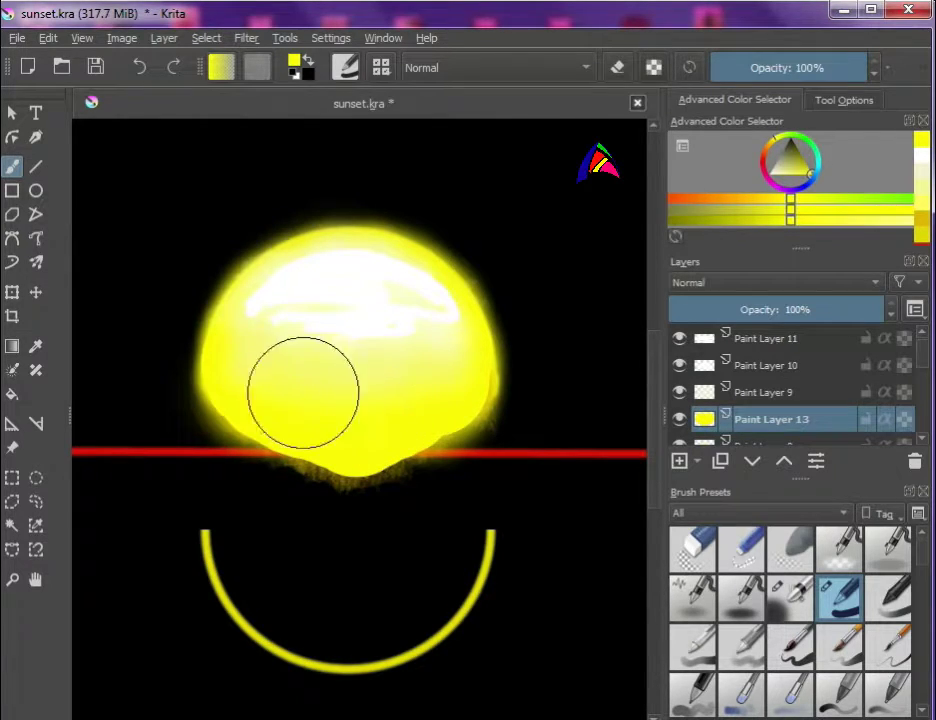
pyautogui.click(752, 461)
pyautogui.click(752, 461)
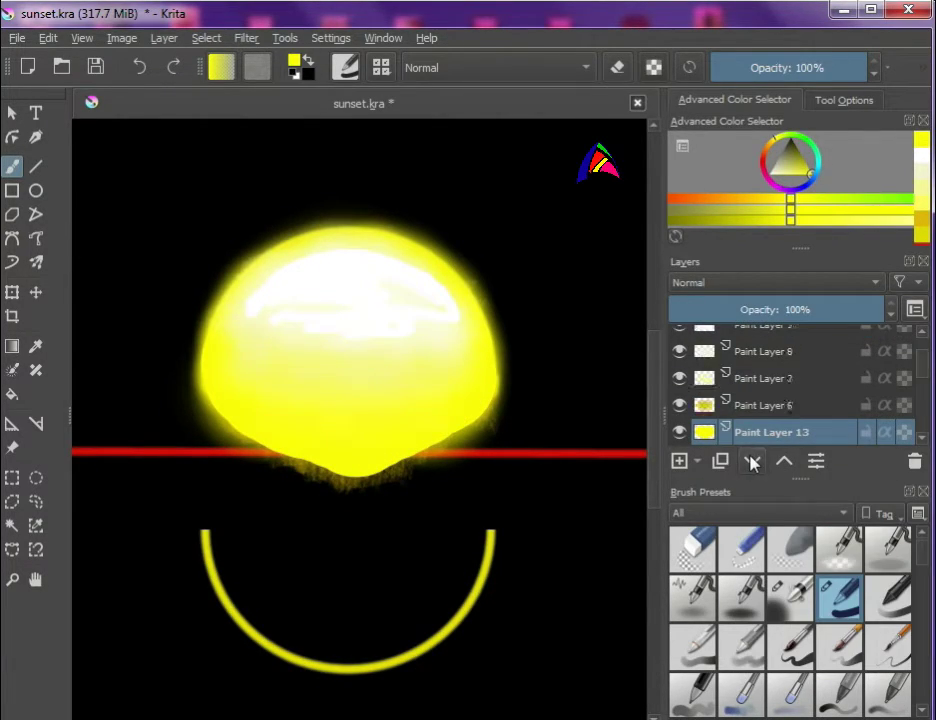
pyautogui.click(752, 461)
pyautogui.click(752, 461)
pyautogui.click(752, 461)
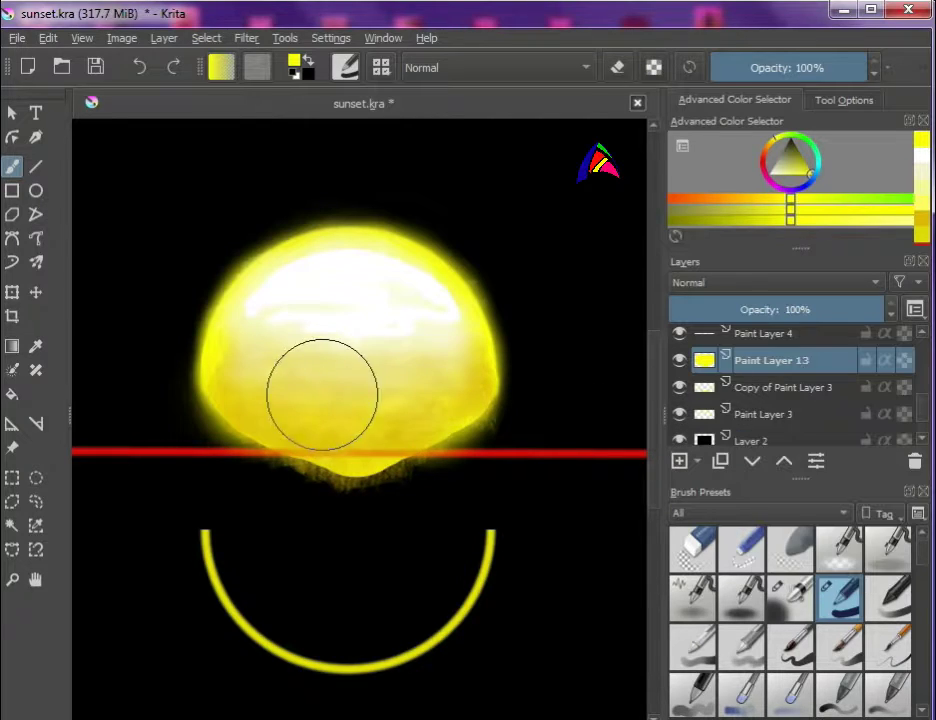
pyautogui.press('Insert')
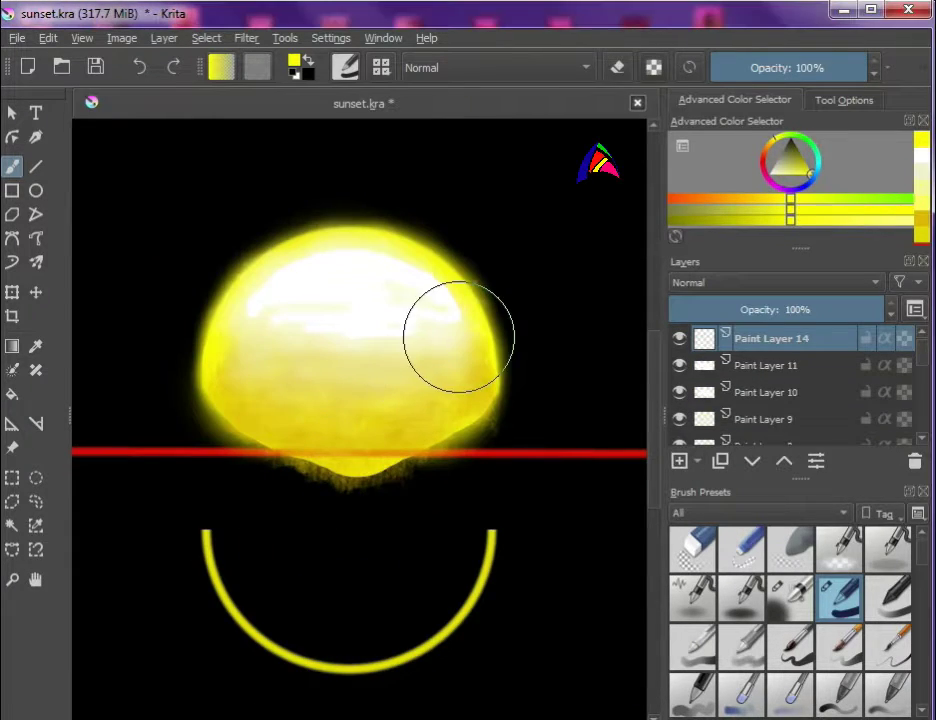
# Step: Airbrush a red-orange rim around the sun on Paint Layer 14
pyautogui.click(726, 199)
pyautogui.press('/')
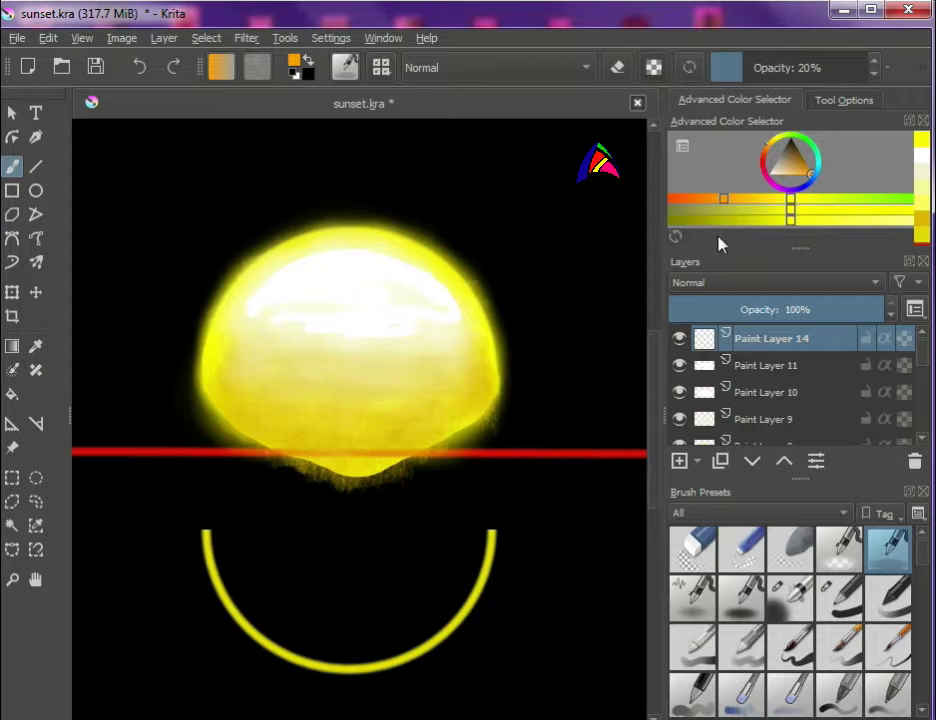
pyautogui.click(672, 199)
pyautogui.click(790, 600)
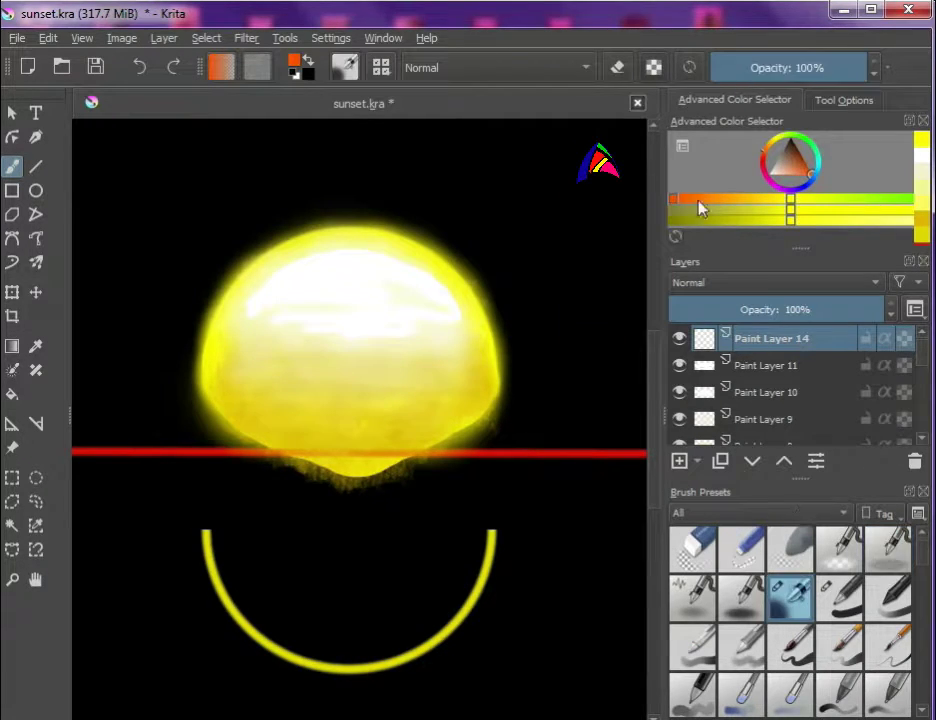
pyautogui.rightClick(488, 362)
pyautogui.click(488, 362)
pyautogui.moveTo(260, 266)
pyautogui.mouseDown()
pyautogui.moveTo(209, 292)
pyautogui.moveTo(414, 234)
pyautogui.moveTo(506, 410)
pyautogui.moveTo(428, 430)
pyautogui.moveTo(510, 397)
pyautogui.moveTo(255, 518)
pyautogui.moveTo(476, 433)
pyautogui.mouseUp()
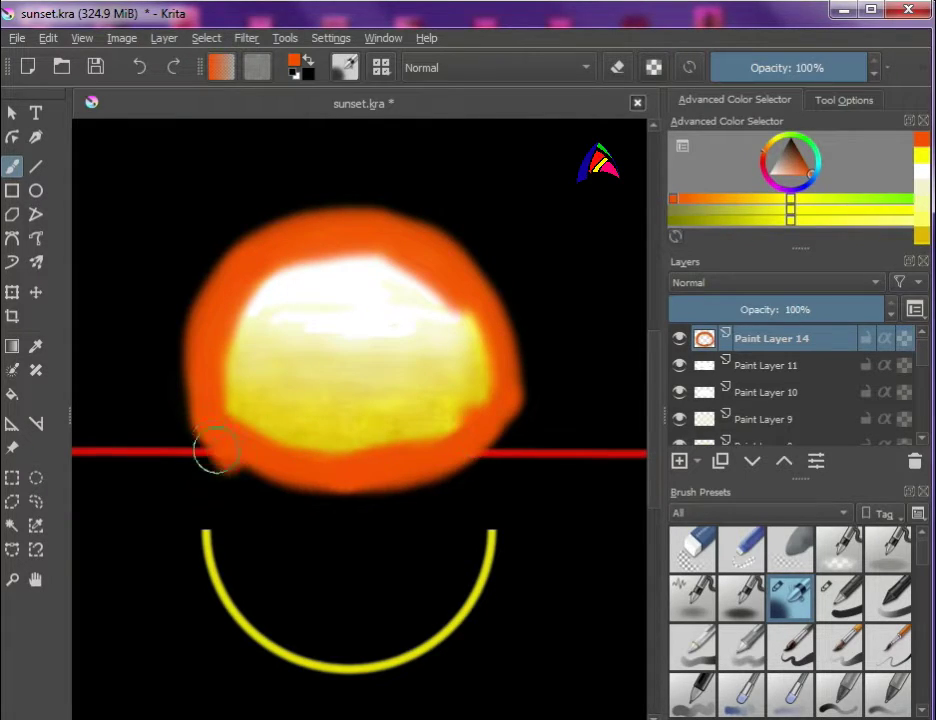
# Step: Move Paint Layer 14 below Paint Layer 4, add soft orange glow on the upper-left edge, then add a layer
pyautogui.click(752, 460)
pyautogui.click(752, 460)
pyautogui.click(752, 460)
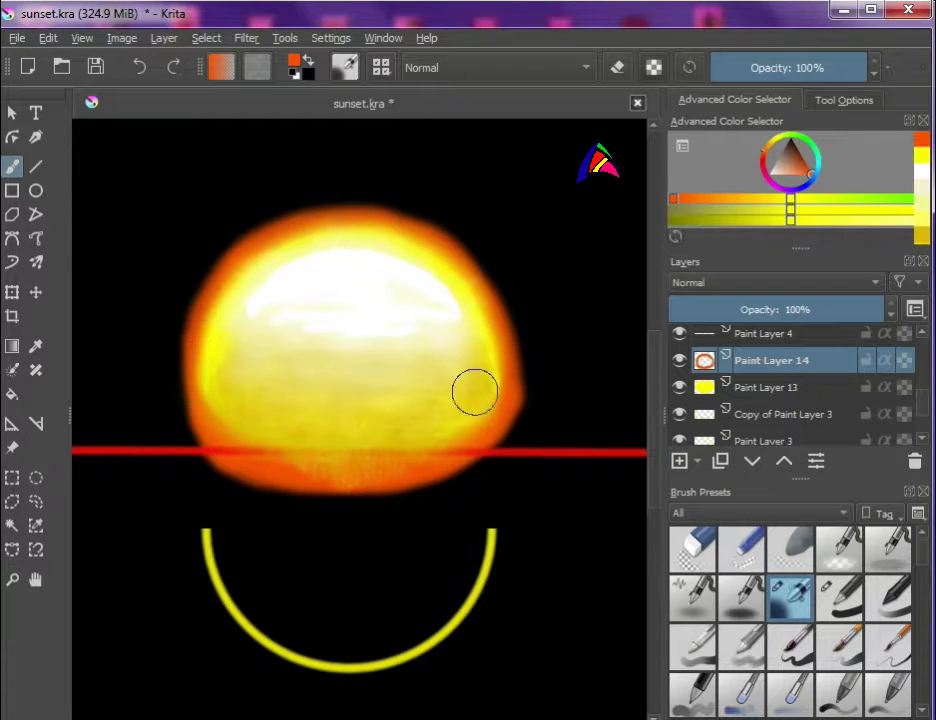
pyautogui.rightClick(489, 355)
pyautogui.click(375, 405)
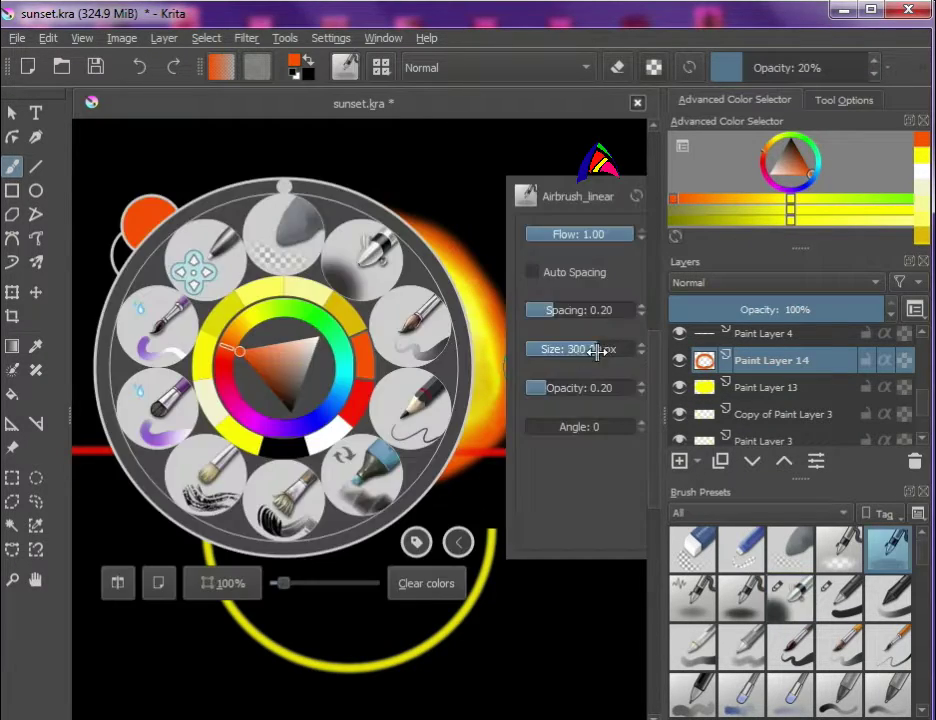
pyautogui.moveTo(463, 276)
pyautogui.mouseDown()
pyautogui.moveTo(376, 209)
pyautogui.moveTo(194, 309)
pyautogui.moveTo(188, 328)
pyautogui.moveTo(424, 226)
pyautogui.moveTo(502, 386)
pyautogui.moveTo(186, 378)
pyautogui.moveTo(188, 353)
pyautogui.moveTo(195, 395)
pyautogui.moveTo(186, 376)
pyautogui.moveTo(251, 240)
pyautogui.moveTo(324, 215)
pyautogui.moveTo(238, 233)
pyautogui.moveTo(435, 213)
pyautogui.moveTo(298, 212)
pyautogui.moveTo(485, 313)
pyautogui.moveTo(499, 338)
pyautogui.moveTo(505, 407)
pyautogui.moveTo(231, 265)
pyautogui.moveTo(224, 460)
pyautogui.moveTo(489, 415)
pyautogui.mouseUp()
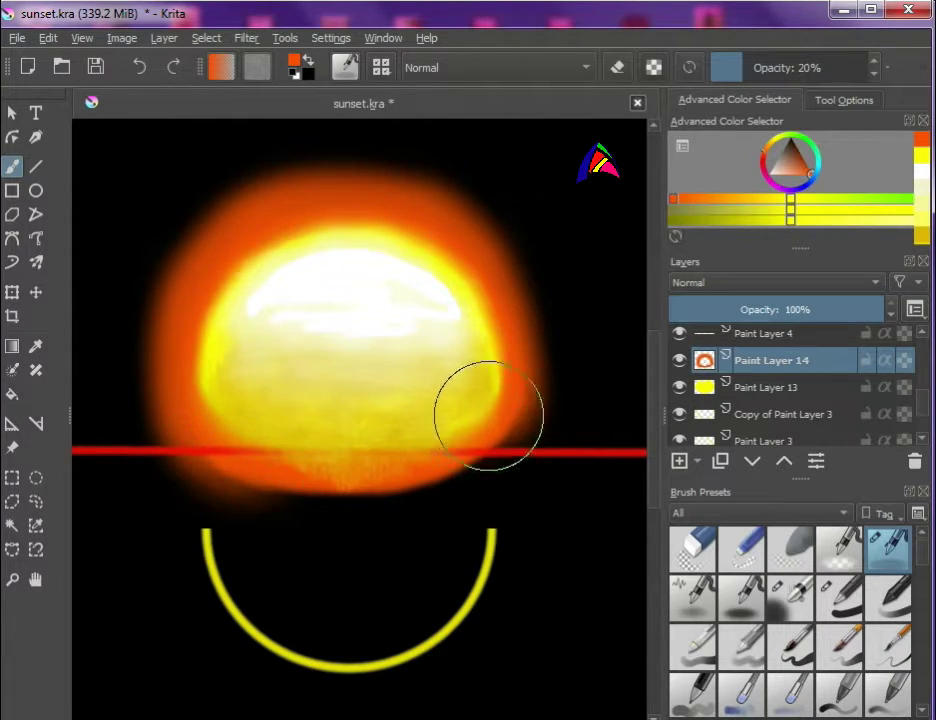
pyautogui.click(679, 461)
# Step: Paint an orange flare along the horizon on Paint Layer 15 and soften its opacity
pyautogui.scroll(-2, 272, 495)
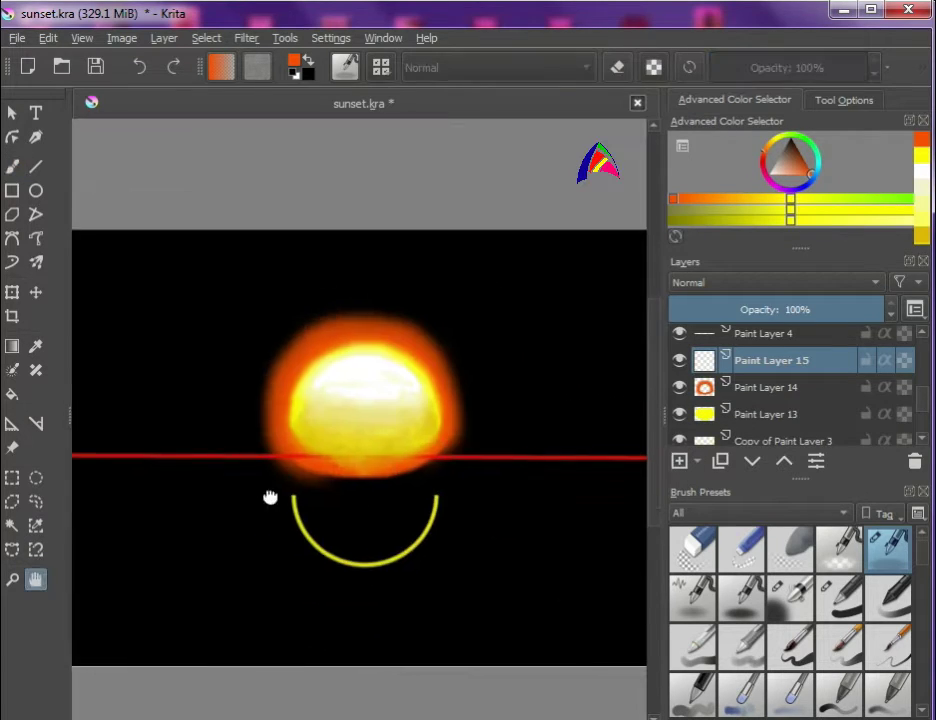
pyautogui.scroll(-2, 393, 459)
pyautogui.press('/')
pyautogui.moveTo(310, 460); pyautogui.dragTo(280, 462)
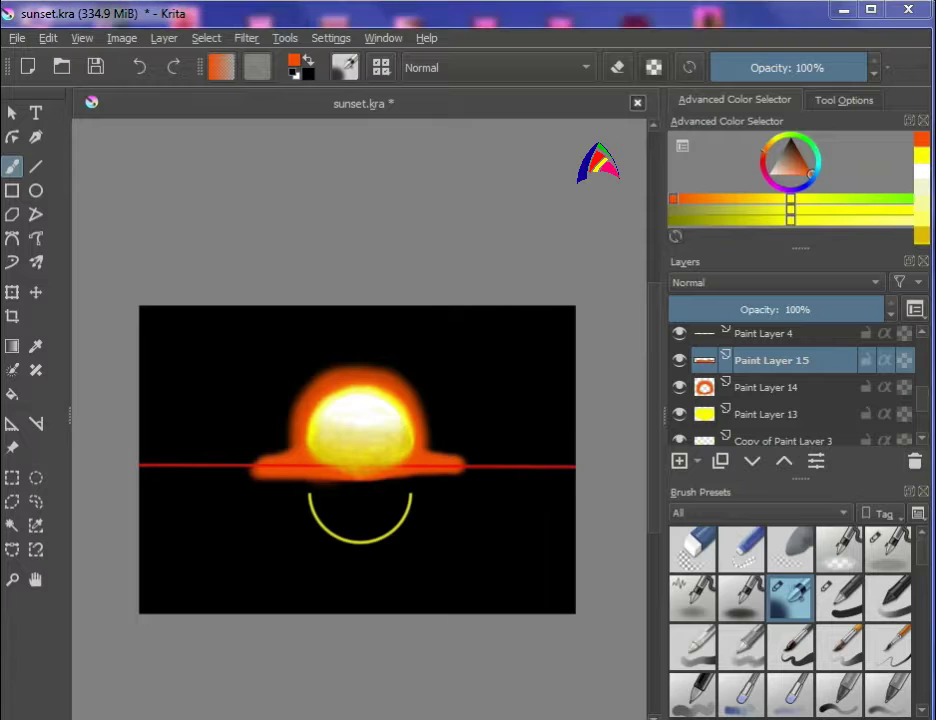
pyautogui.scroll(3, 338, 460)
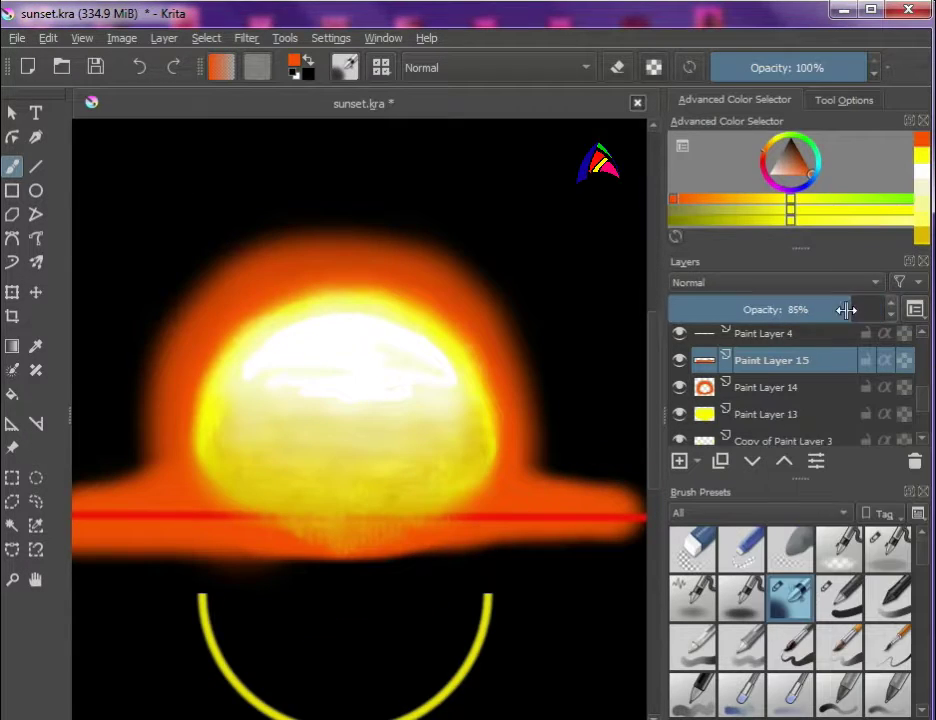
pyautogui.moveTo(840, 309)
pyautogui.mouseDown()
pyautogui.moveTo(793, 315)
pyautogui.moveTo(856, 310)
pyautogui.mouseUp()
# Step: On a new layer above Paint Layer 14, airbrush the sun's yellow core and set opacity to 85%
pyautogui.click(790, 387)
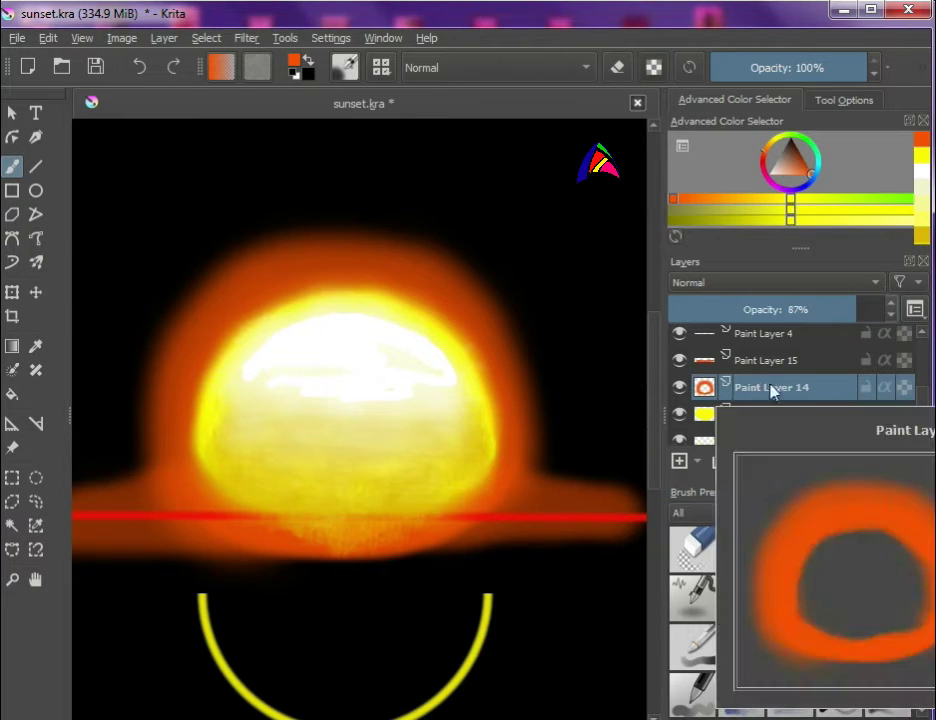
pyautogui.press('Insert')
pyautogui.click(12, 166)
pyautogui.rightClick(272, 366)
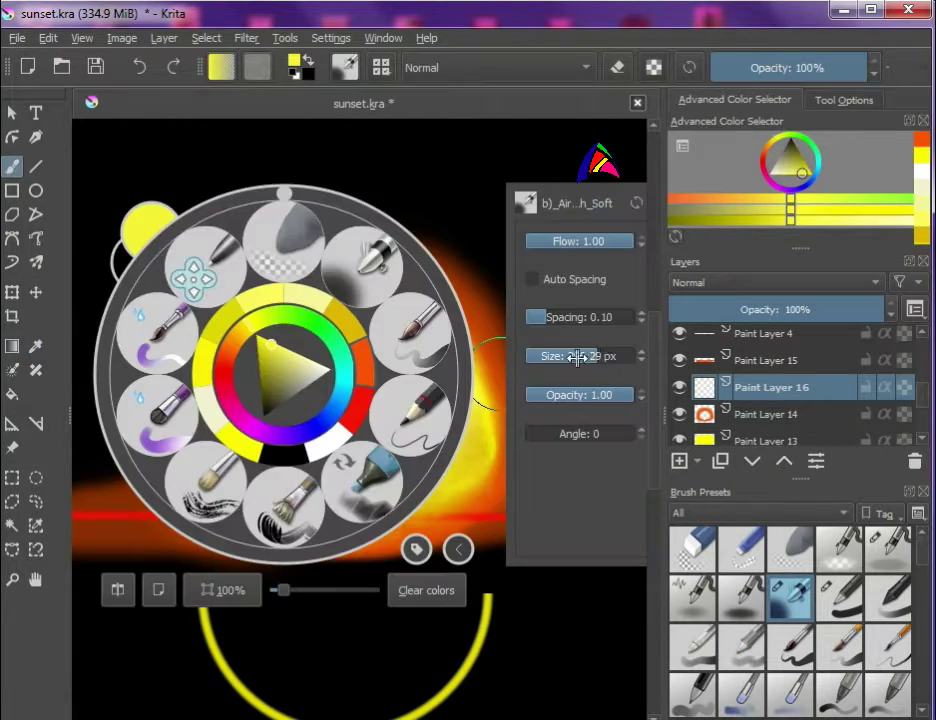
pyautogui.moveTo(425, 329)
pyautogui.mouseDown()
pyautogui.moveTo(209, 351)
pyautogui.moveTo(389, 309)
pyautogui.moveTo(378, 388)
pyautogui.mouseUp()
pyautogui.press('-')
pyautogui.click(852, 309)
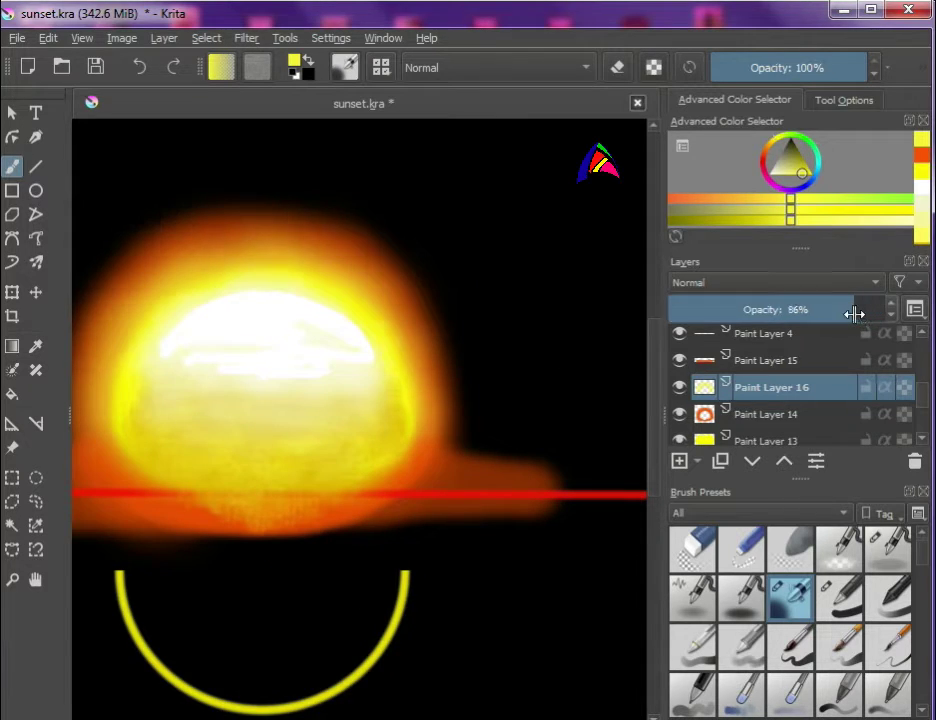
# Step: Recentre the view on the sun and make Paint Layer 11 active
pyautogui.scroll(-1, 424, 351)
pyautogui.scroll(1, 230, 600)
pyautogui.moveTo(230, 600); pyautogui.dragTo(416, 497)
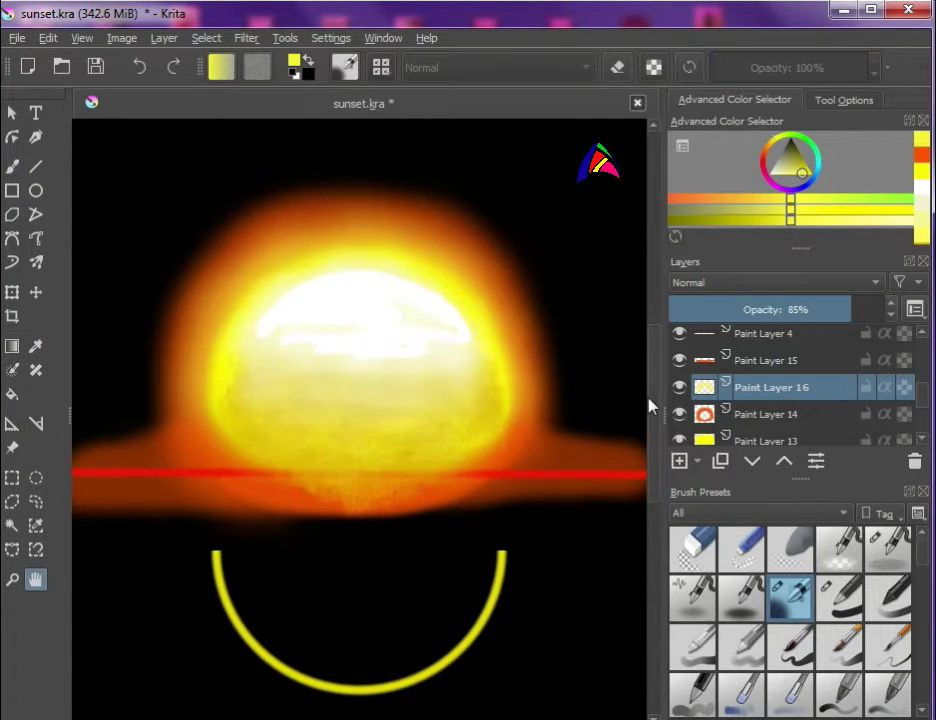
pyautogui.scroll(-3, 760, 390)
pyautogui.click(748, 340)
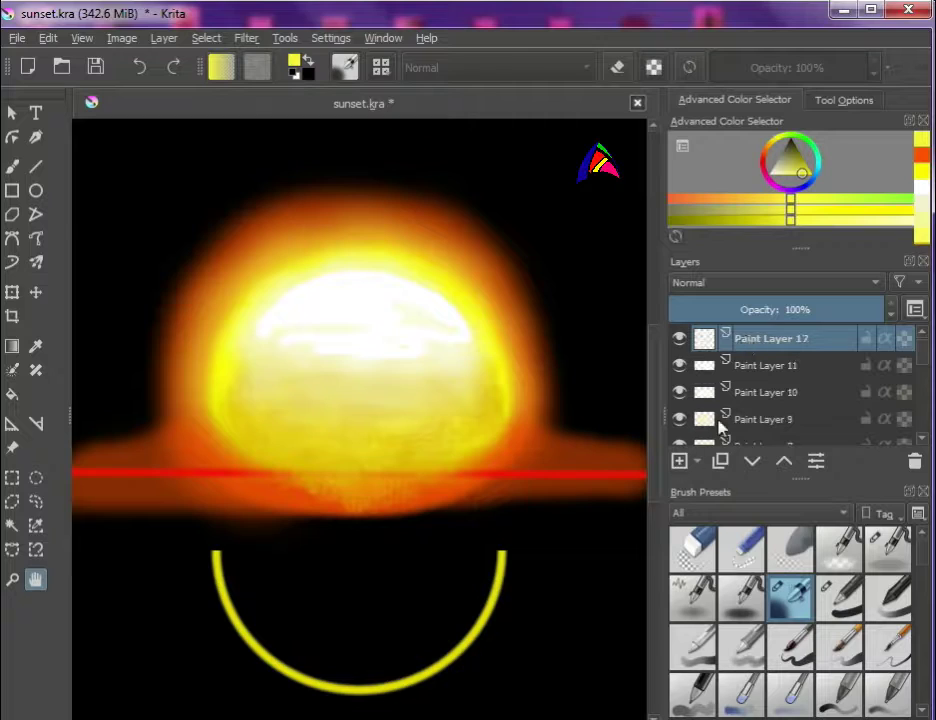
# Step: Sample orange tones from the glow and repaint the orange band under the sun more smoothly
pyautogui.click(12, 166)
pyautogui.keyDown('ctrl'); pyautogui.click(440, 470); pyautogui.keyUp('ctrl')
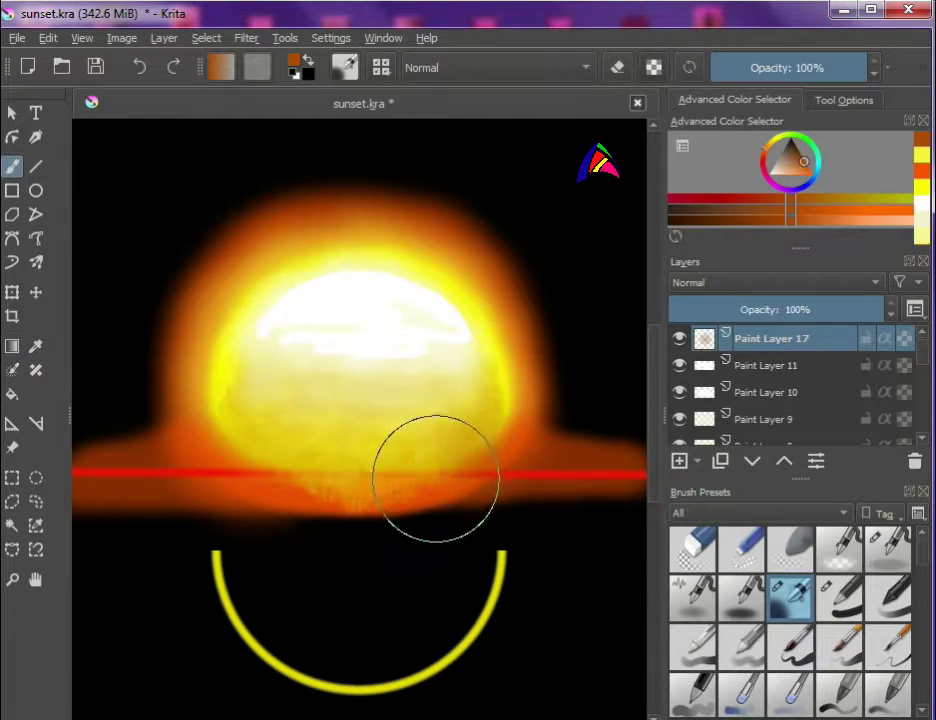
pyautogui.moveTo(436, 478)
pyautogui.mouseDown()
pyautogui.moveTo(267, 470)
pyautogui.moveTo(428, 470)
pyautogui.mouseUp()
pyautogui.press('p')
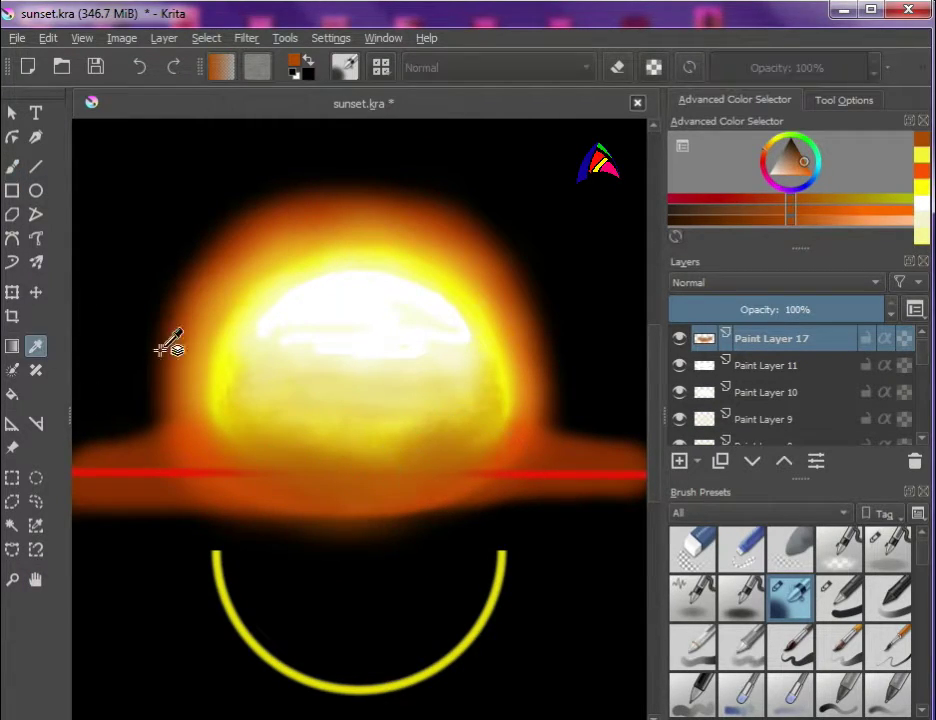
pyautogui.click(490, 305)
pyautogui.press('b')
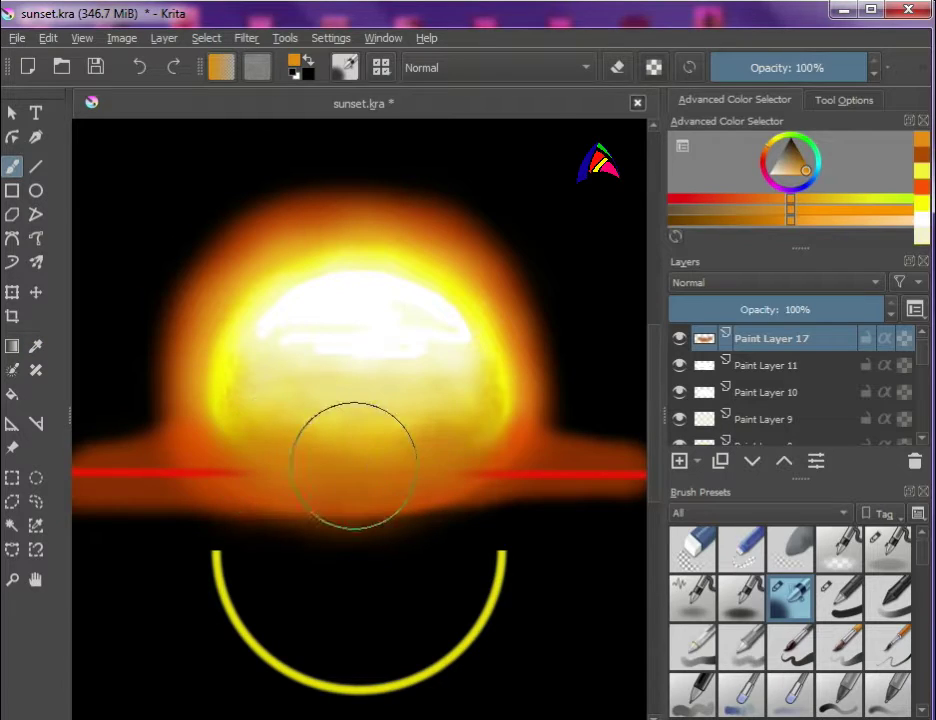
pyautogui.moveTo(279, 481); pyautogui.dragTo(397, 476)
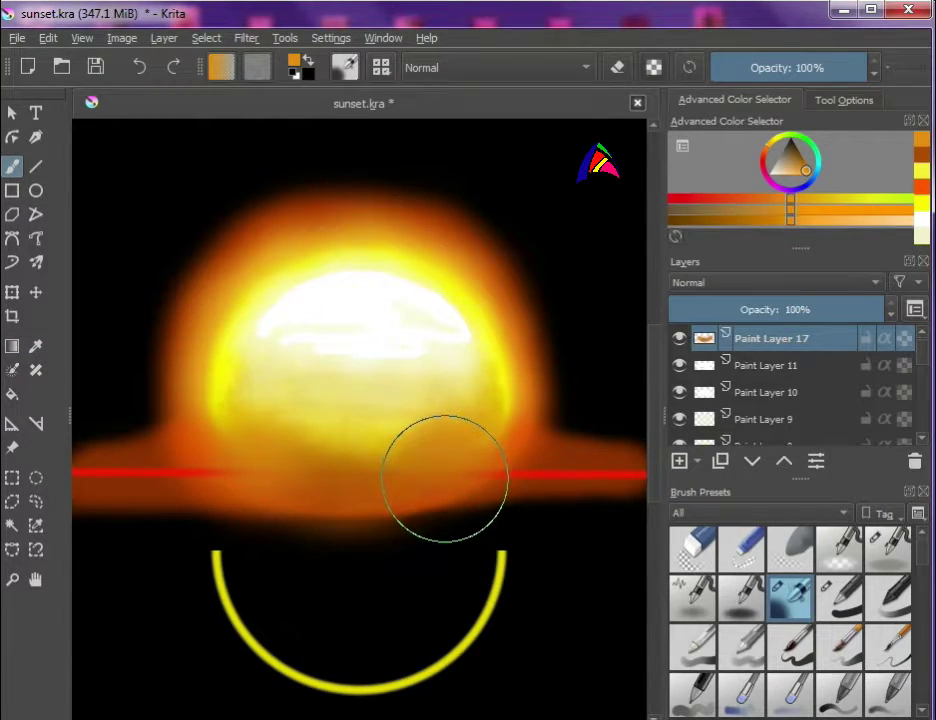
# Step: On a new layer, paint pure red with a soft brush on both sides of the sun
pyautogui.press('Insert')
pyautogui.click(671, 199)
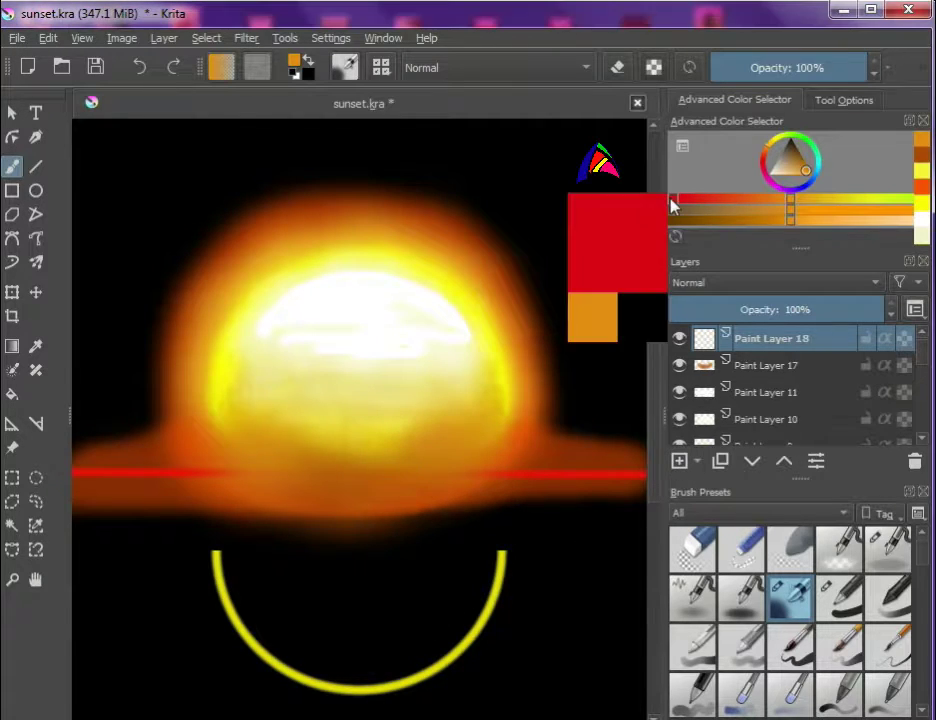
pyautogui.rightClick(459, 484)
pyautogui.click(487, 479)
pyautogui.moveTo(487, 479)
pyautogui.mouseDown()
pyautogui.moveTo(502, 449)
pyautogui.moveTo(422, 493)
pyautogui.moveTo(509, 505)
pyautogui.moveTo(535, 480)
pyautogui.mouseUp()
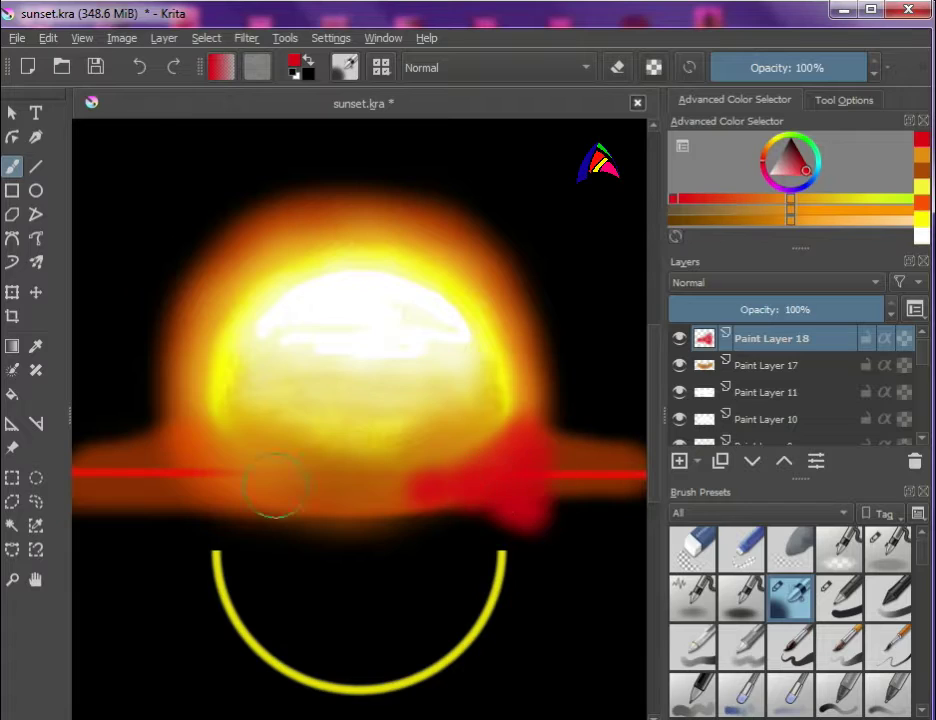
pyautogui.moveTo(272, 487)
pyautogui.mouseDown()
pyautogui.moveTo(219, 472)
pyautogui.moveTo(184, 530)
pyautogui.moveTo(182, 507)
pyautogui.mouseUp()
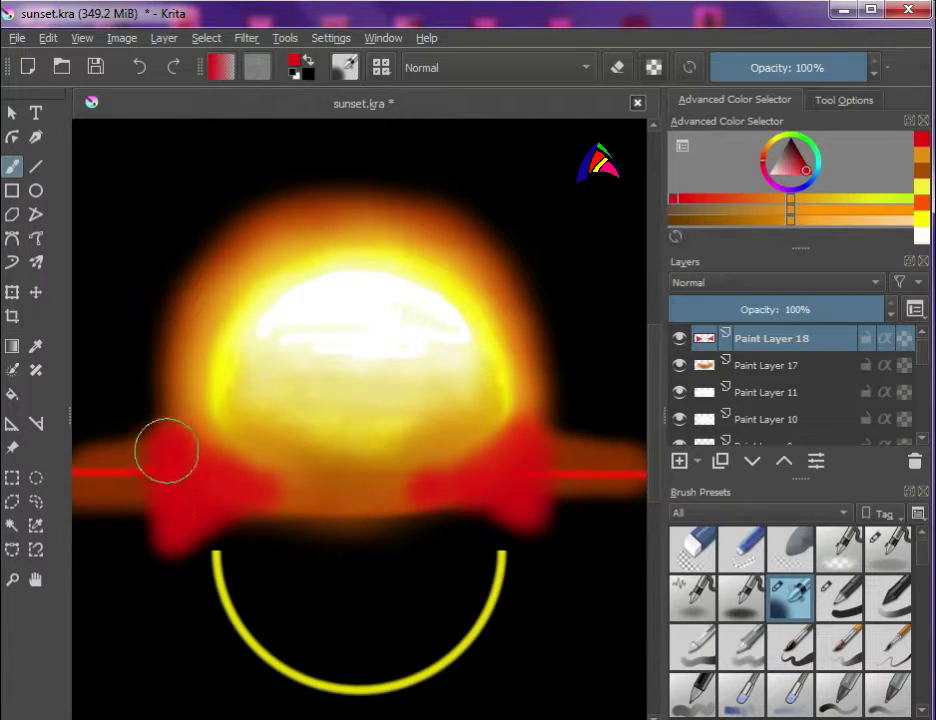
# Step: On another new layer, airbrush dark red at 30% opacity over the glow's left and band's right
pyautogui.click(679, 461)
pyautogui.click(888, 548)
pyautogui.rightClick(292, 370)
pyautogui.moveTo(163, 407)
pyautogui.mouseDown()
pyautogui.moveTo(168, 265)
pyautogui.moveTo(322, 188)
pyautogui.moveTo(520, 276)
pyautogui.moveTo(516, 299)
pyautogui.mouseUp()
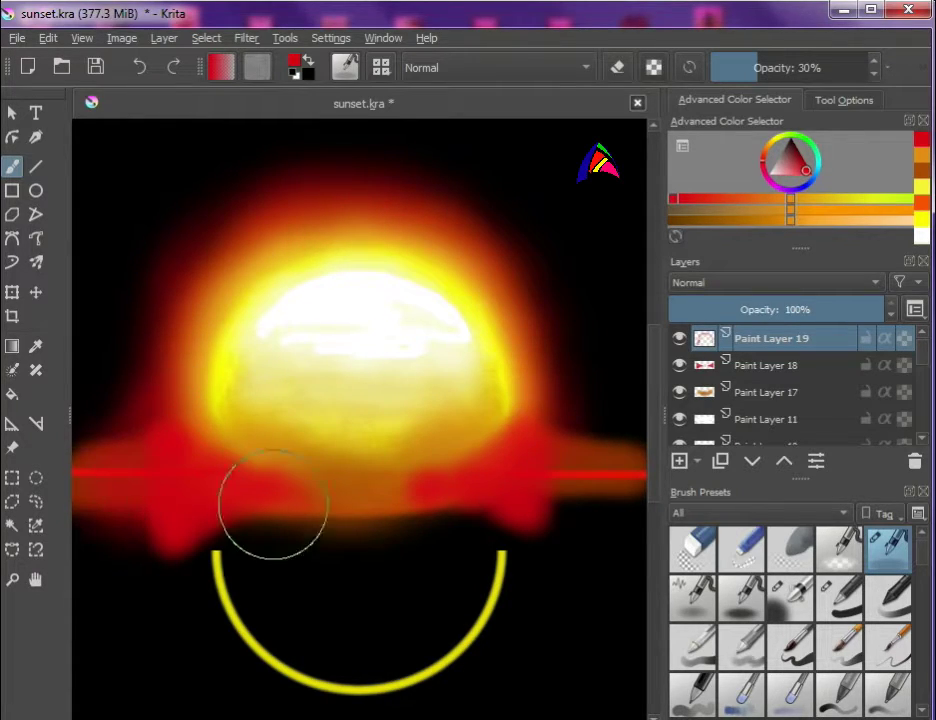
pyautogui.moveTo(560, 455)
pyautogui.mouseDown()
pyautogui.moveTo(560, 502)
pyautogui.moveTo(600, 485)
pyautogui.mouseUp()
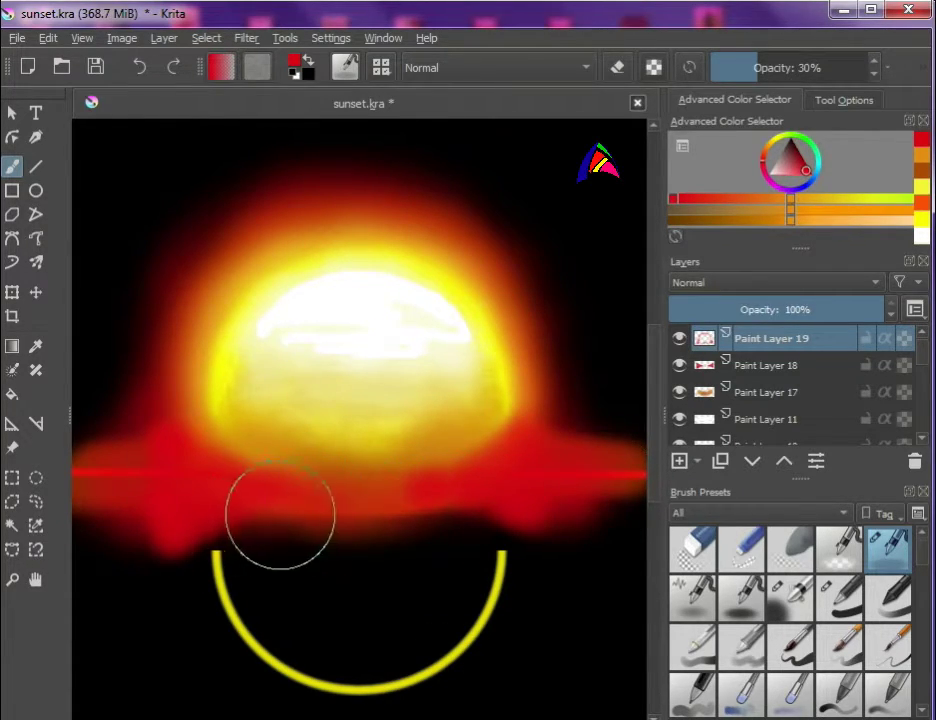
pyautogui.scroll(-2, 400, 505)
pyautogui.press('Insert')
pyautogui.scroll(2, 545, 576)
pyautogui.rightClick(545, 570)
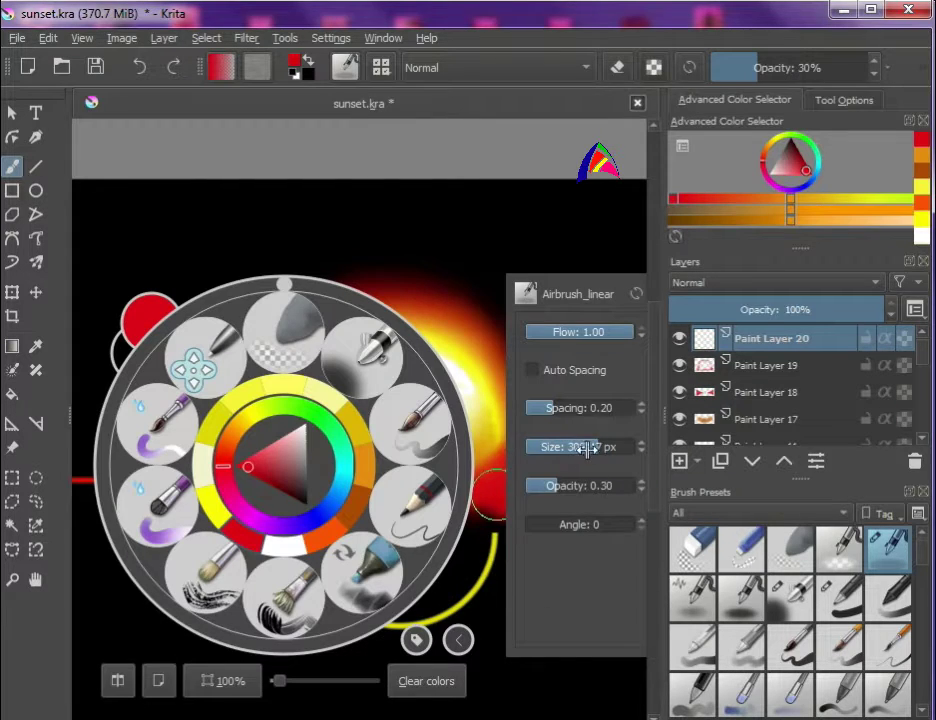
# Step: Airbrush red along the left part of the horizon band
pyautogui.click(207, 487)
pyautogui.moveTo(188, 485); pyautogui.dragTo(229, 481)
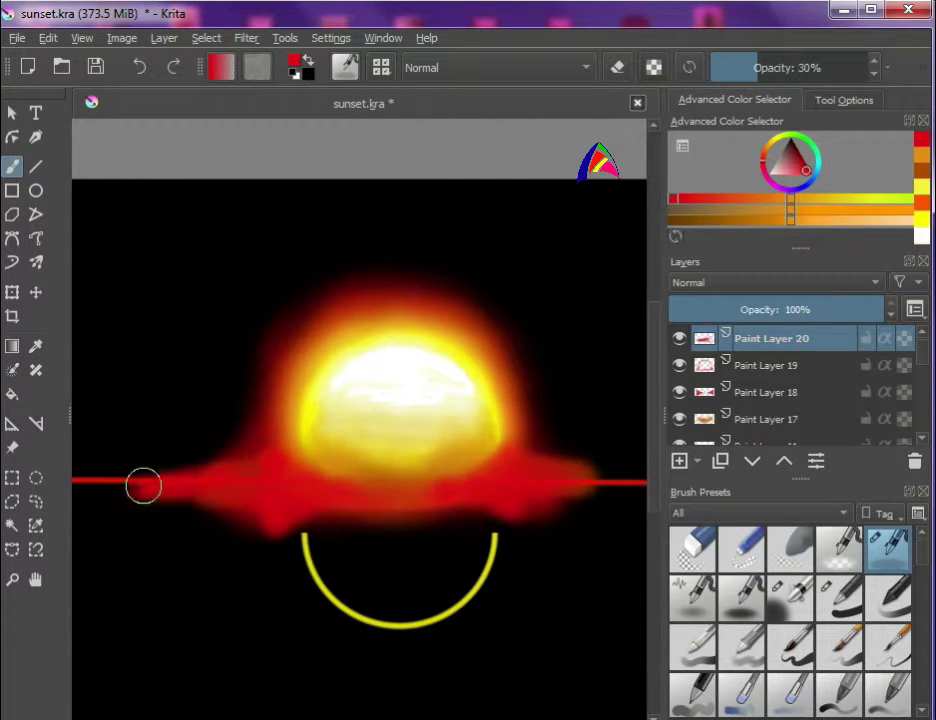
pyautogui.moveTo(246, 652); pyautogui.dragTo(101, 668)
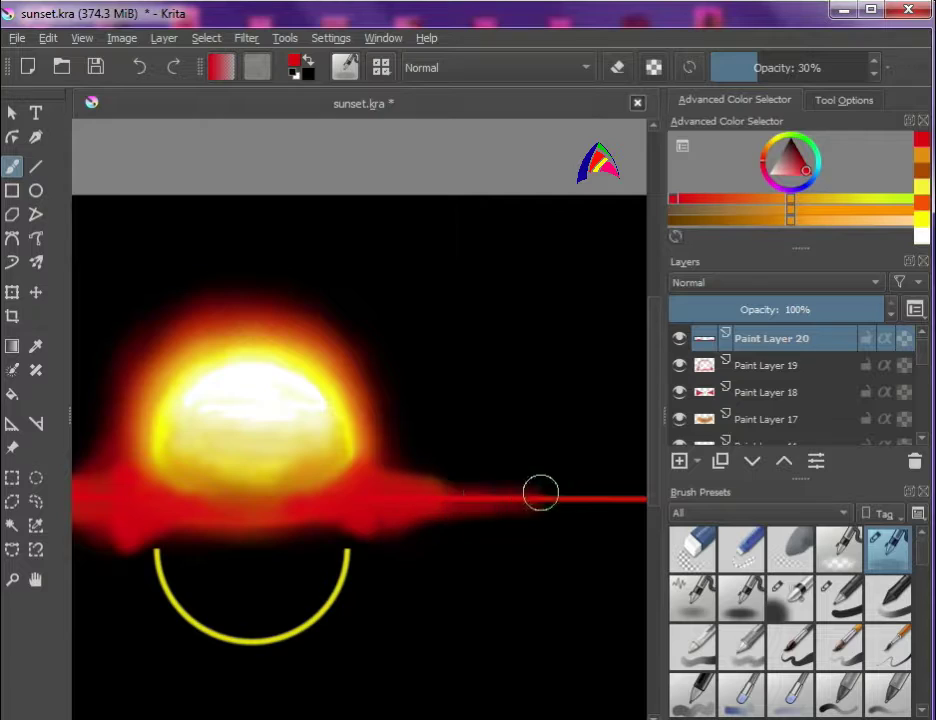
pyautogui.scroll(-1, 382, 587)
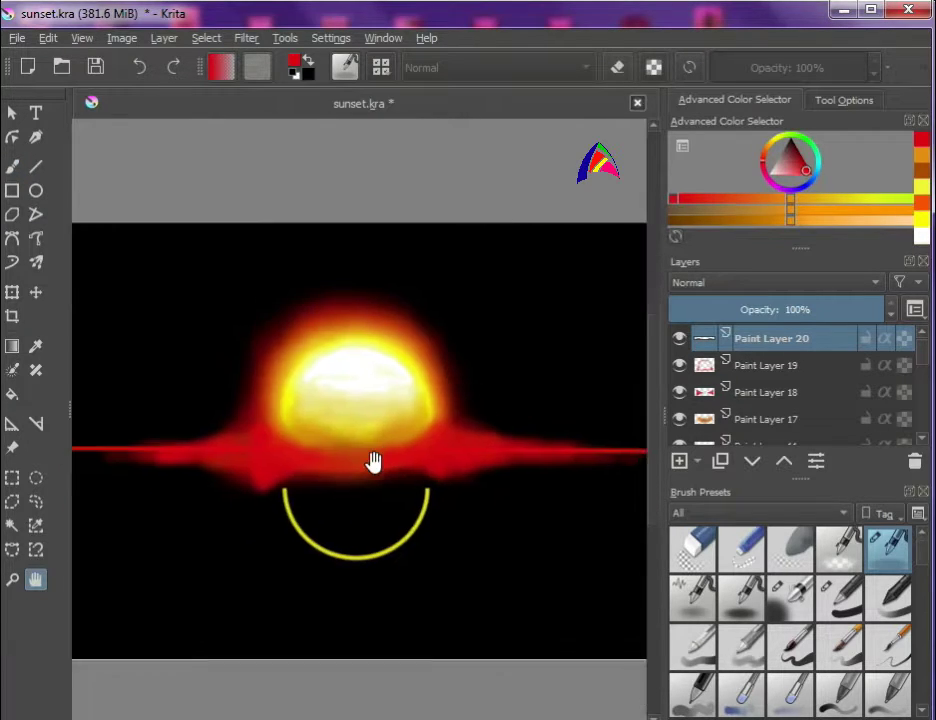
pyautogui.scroll(2, 383, 517)
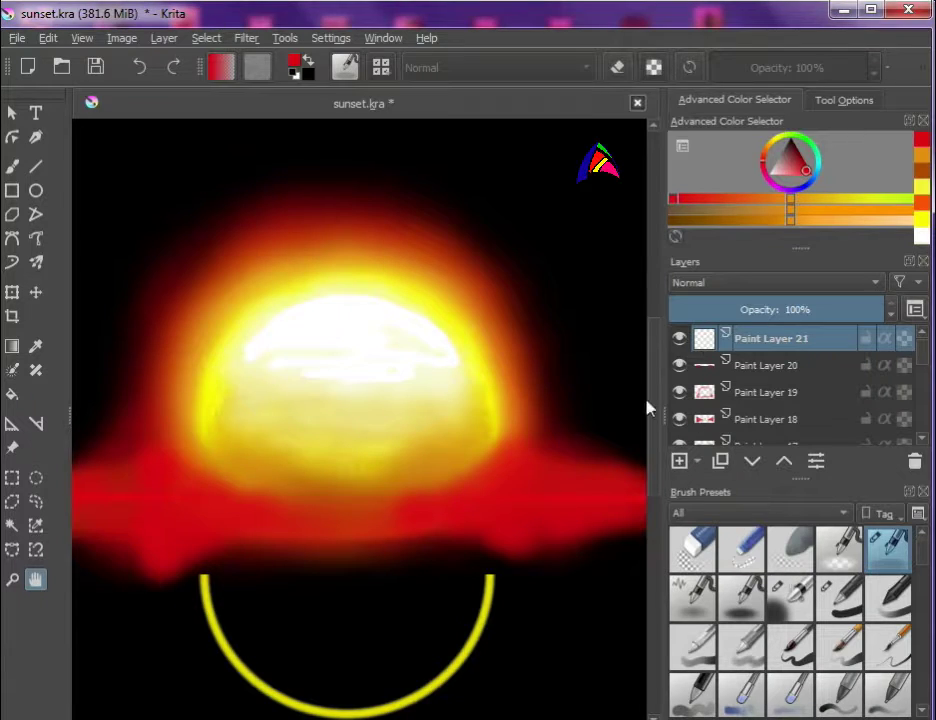
# Step: Set airbrush opacity to 0.30, then about 47%, and lower the layer opacity to about 13%
pyautogui.rightClick(501, 479)
pyautogui.moveTo(594, 486); pyautogui.dragTo(546, 488)
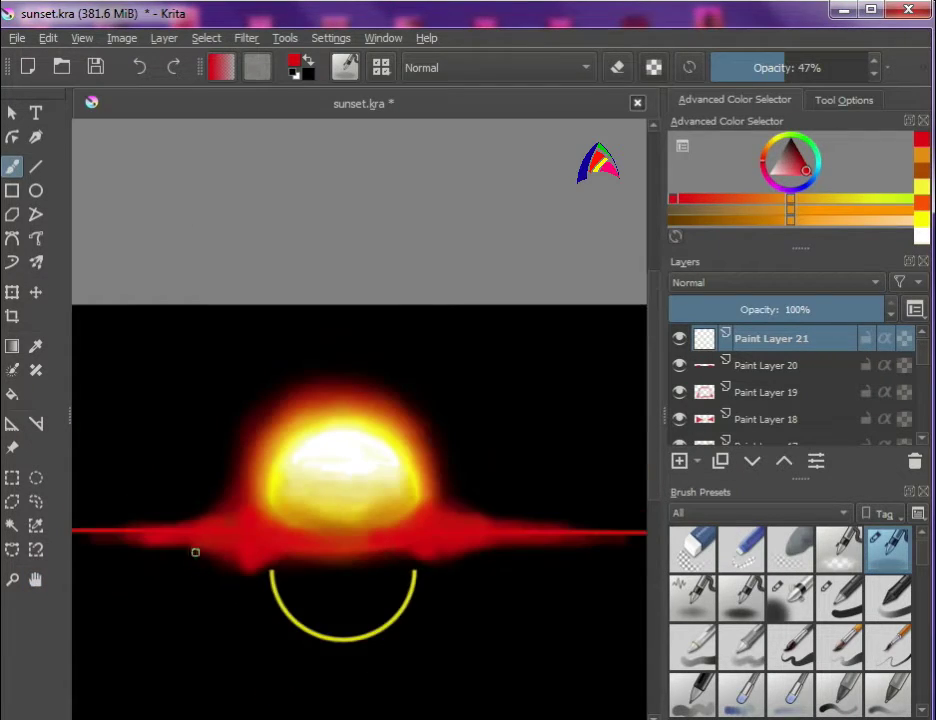
pyautogui.moveTo(194, 553); pyautogui.dragTo(278, 482)
pyautogui.press('o')
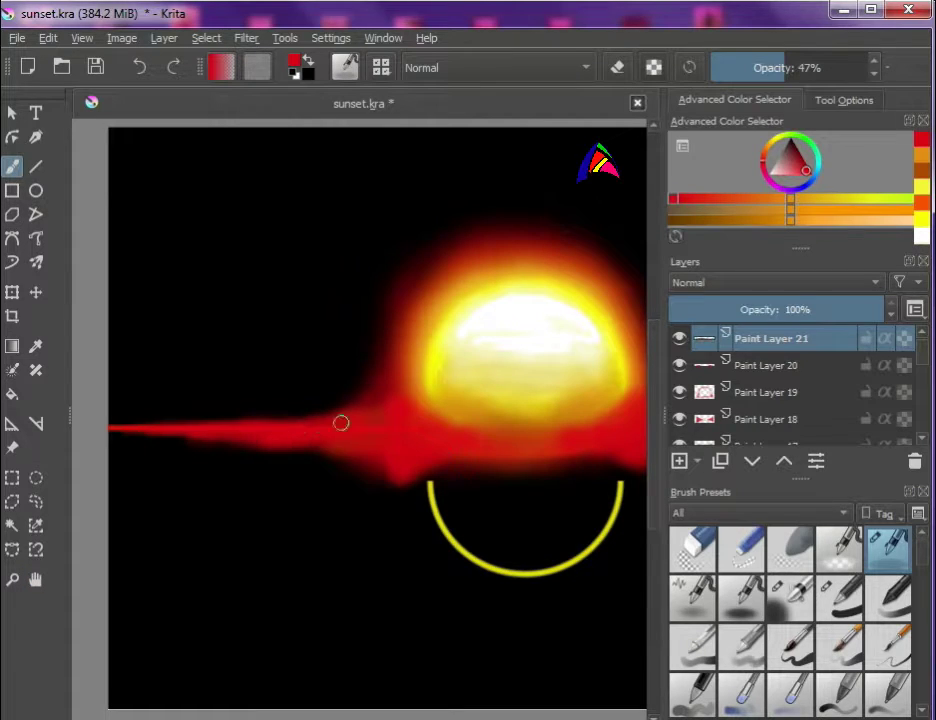
pyautogui.moveTo(626, 531); pyautogui.dragTo(234, 574)
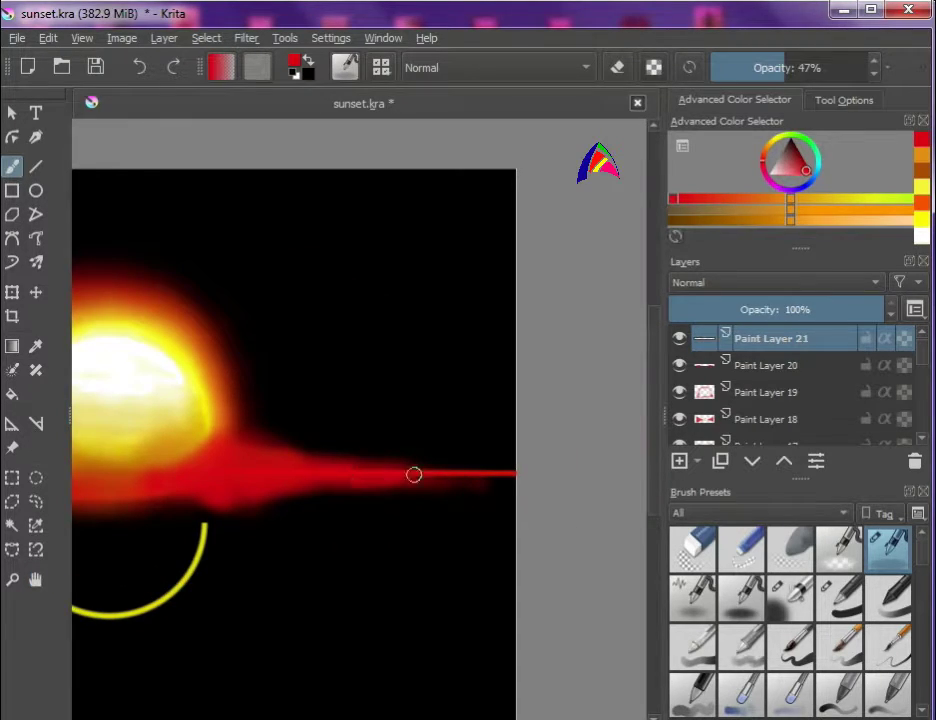
pyautogui.scroll(-3, 431, 470)
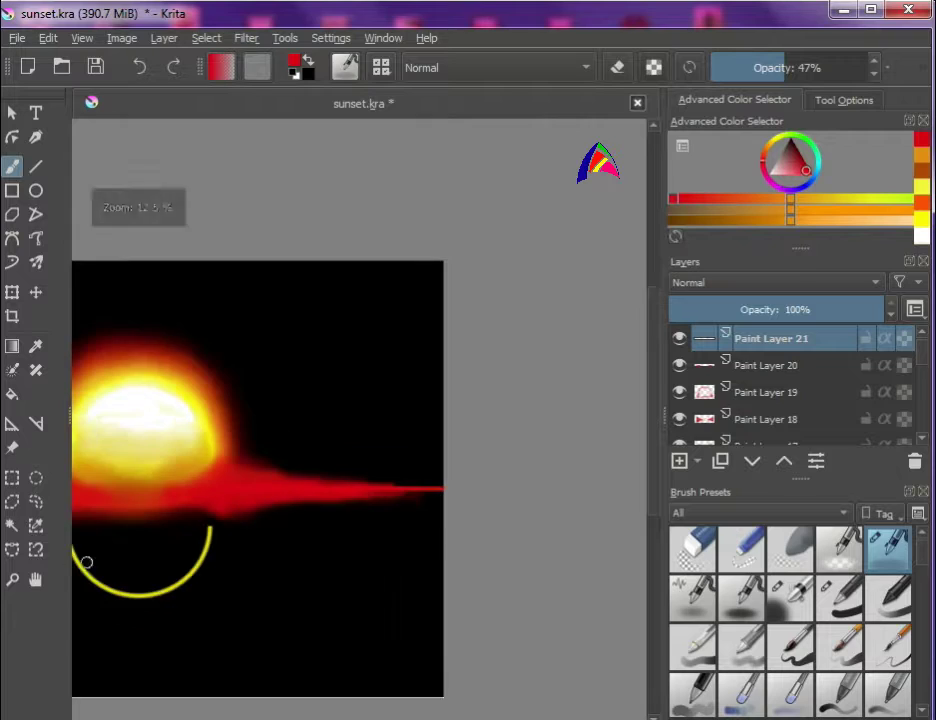
pyautogui.scroll(-1, 790, 355)
pyautogui.moveTo(780, 310); pyautogui.dragTo(679, 313)
pyautogui.scroll(2, 706, 371)
pyautogui.moveTo(481, 420); pyautogui.dragTo(221, 430)
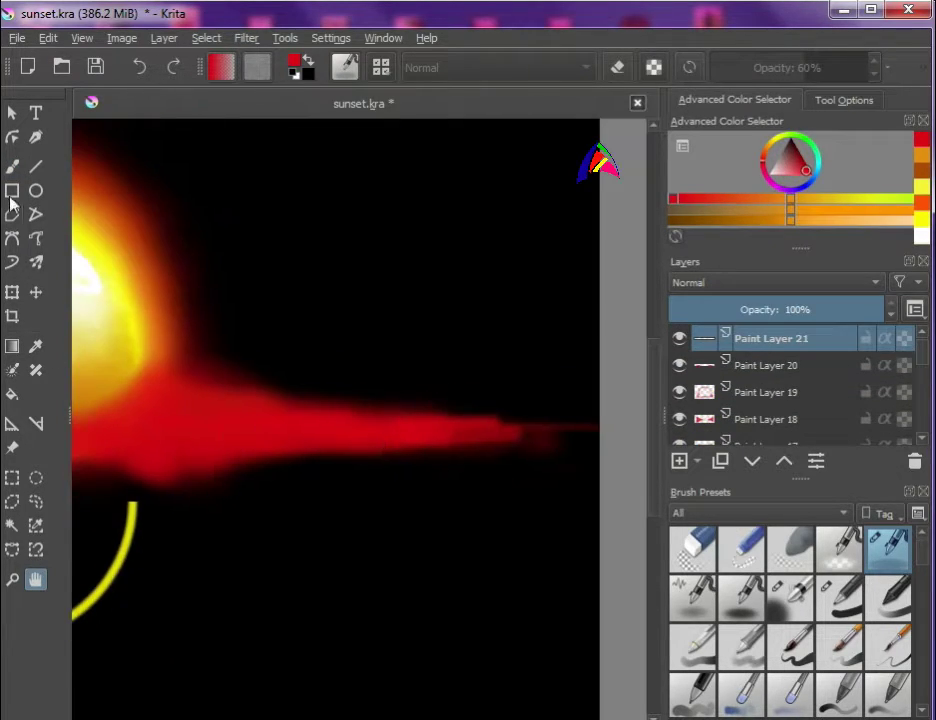
pyautogui.press('b')
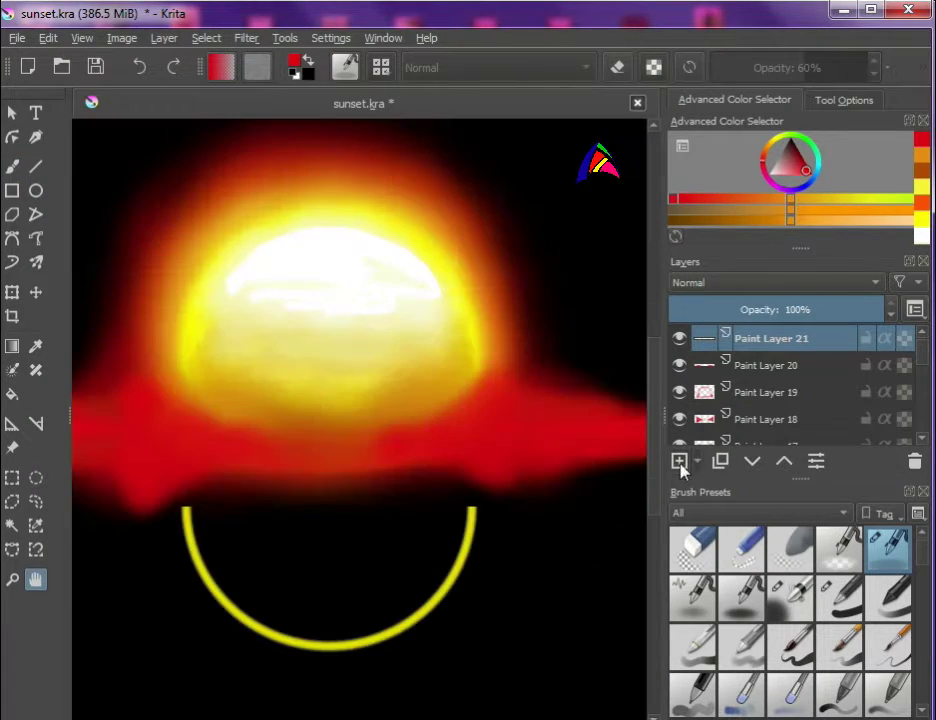
# Step: On a new layer with a different brush preset, paint a red stroke along the horizon band
pyautogui.click(679, 461)
pyautogui.click(791, 595)
pyautogui.click(14, 170)
pyautogui.rightClick(284, 466)
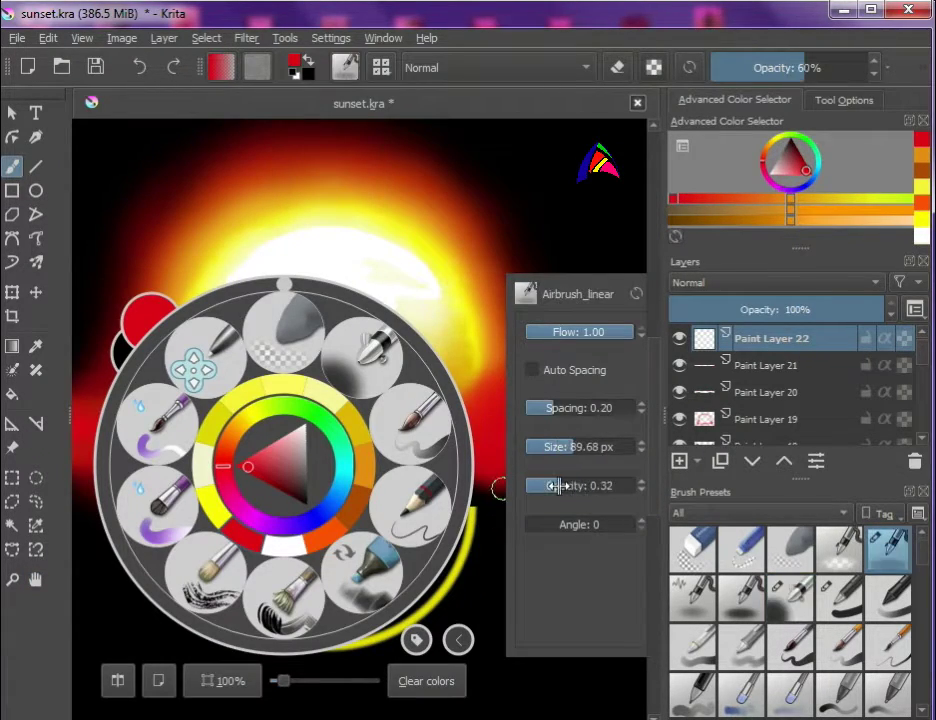
pyautogui.click(499, 591)
pyautogui.scroll(-2, 407, 449)
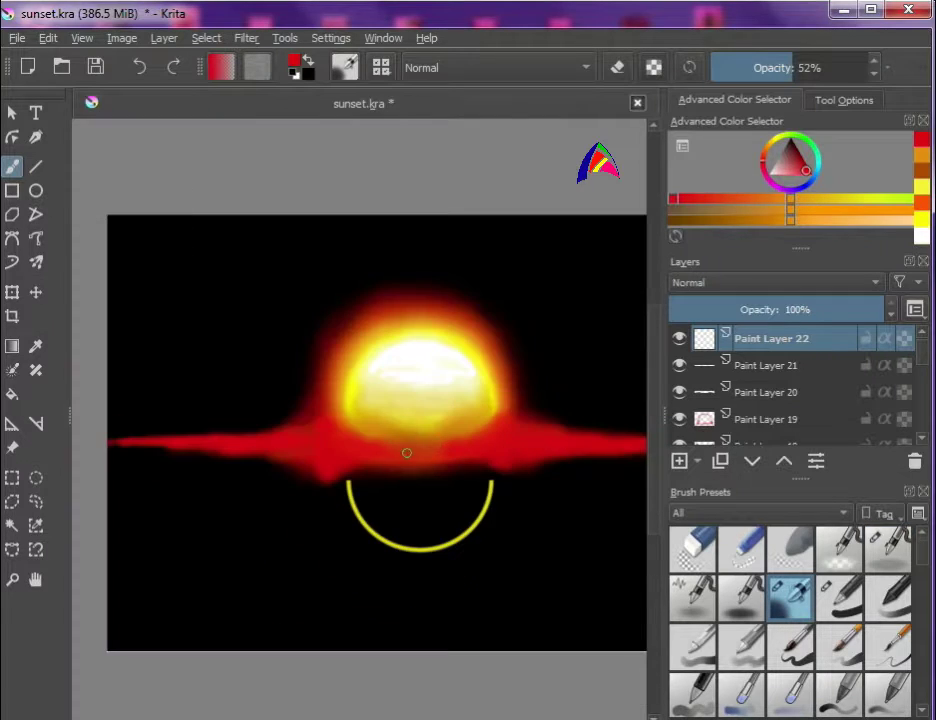
pyautogui.scroll(1, 362, 470)
pyautogui.moveTo(316, 475); pyautogui.dragTo(202, 470)
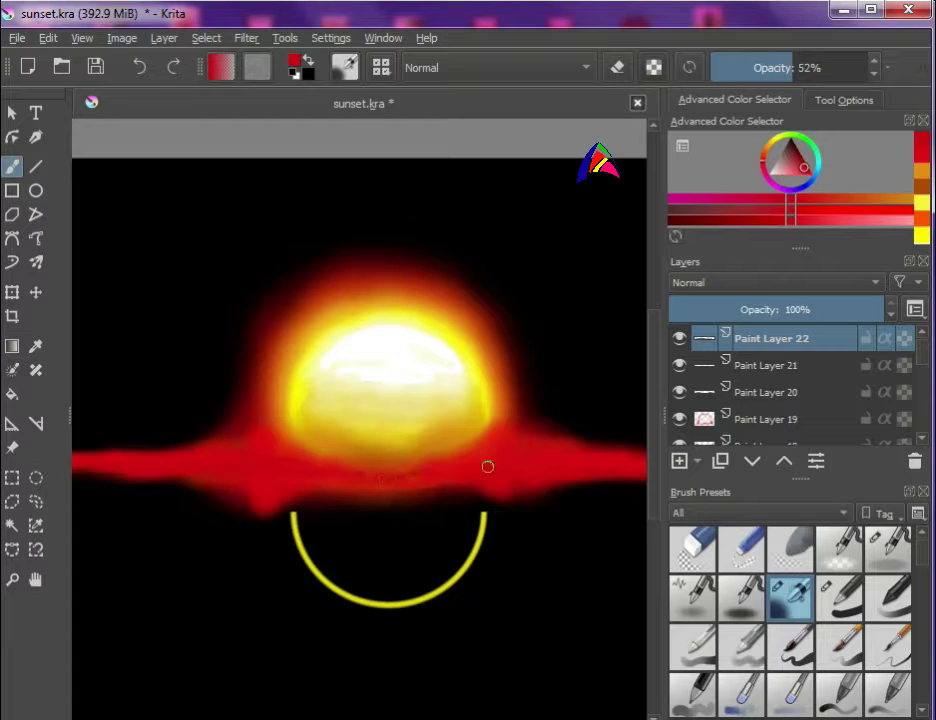
# Step: Switch to a deeper red, mirror the view, and smooth the red streak beside the sun
pyautogui.scroll(2, 421, 490)
pyautogui.rightClick(290, 445)
pyautogui.click(485, 447)
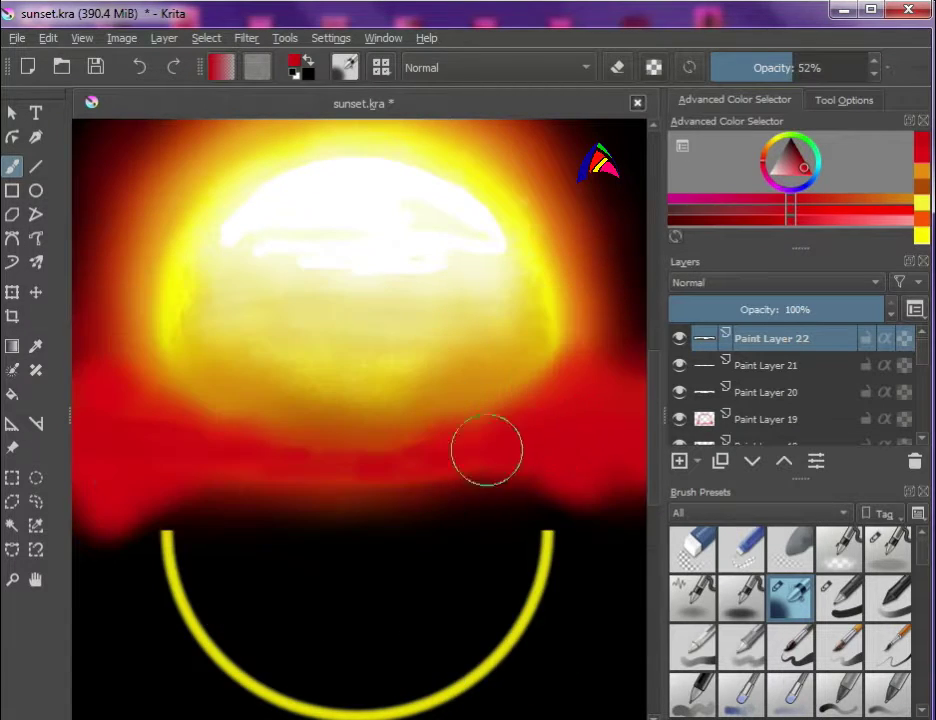
pyautogui.scroll(-1, 240, 566)
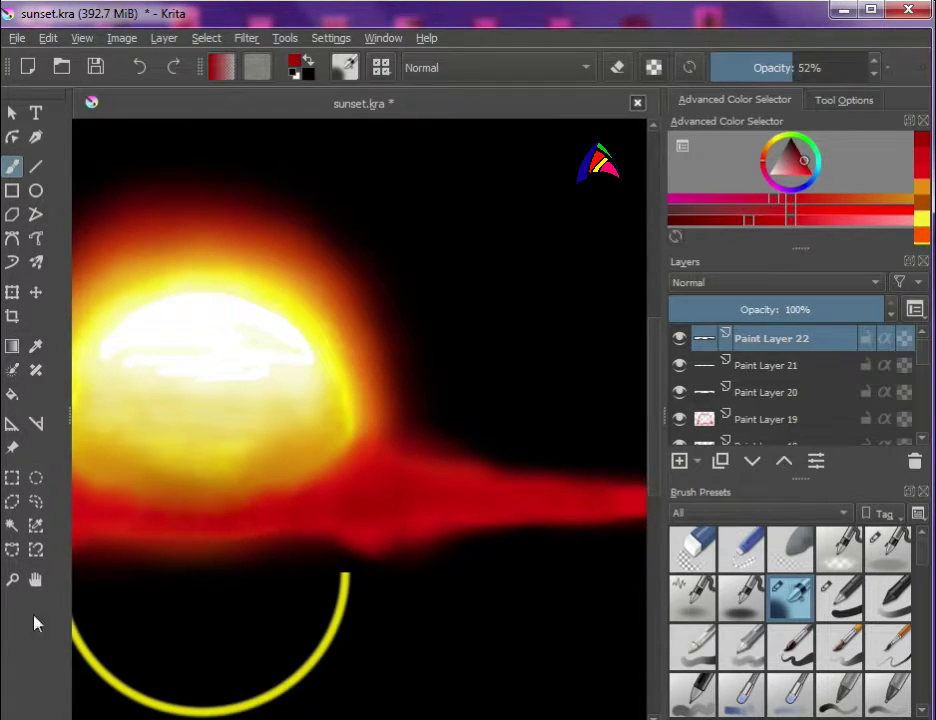
pyautogui.press('m')
pyautogui.moveTo(413, 513)
pyautogui.mouseDown()
pyautogui.moveTo(413, 530)
pyautogui.moveTo(184, 589)
pyautogui.mouseUp()
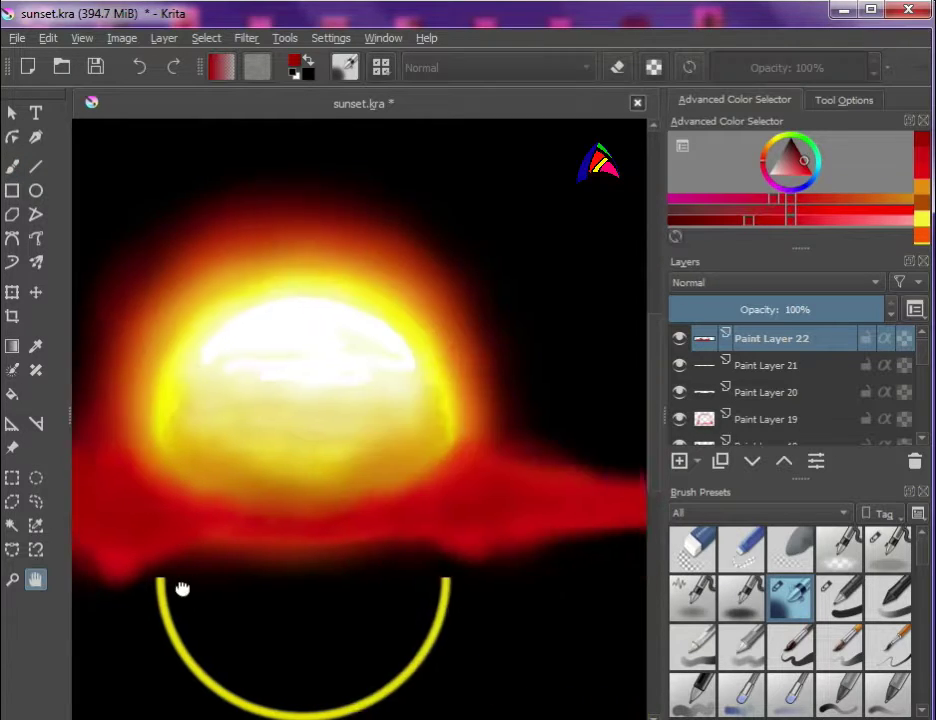
pyautogui.scroll(-1, 274, 543)
pyautogui.scroll(1, 331, 515)
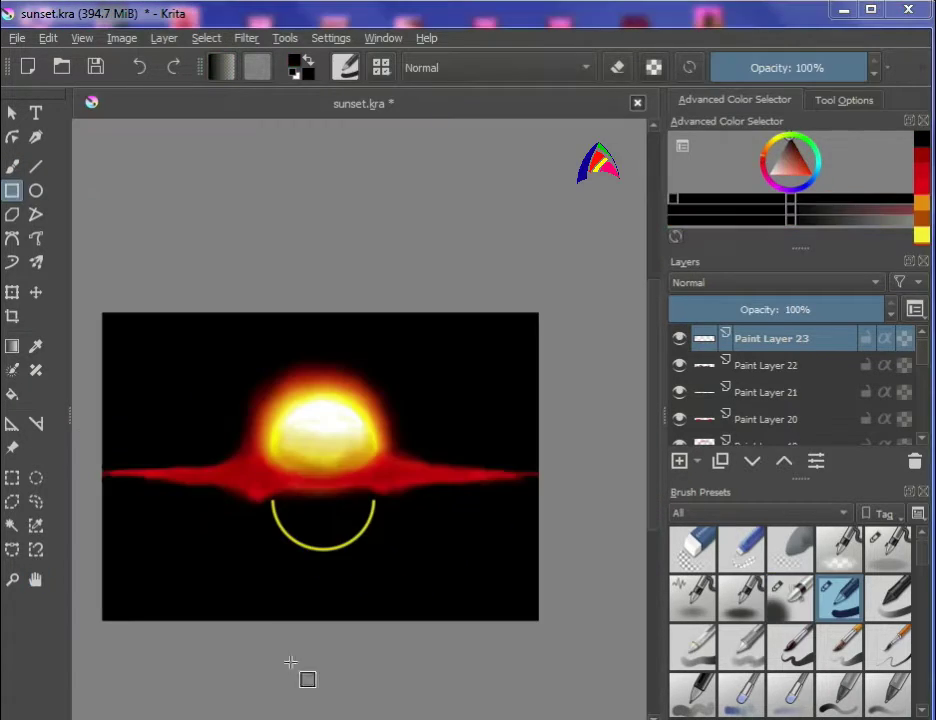
# Step: Select the whole area below the horizon and fill it with black
pyautogui.moveTo(88, 477); pyautogui.dragTo(596, 618)
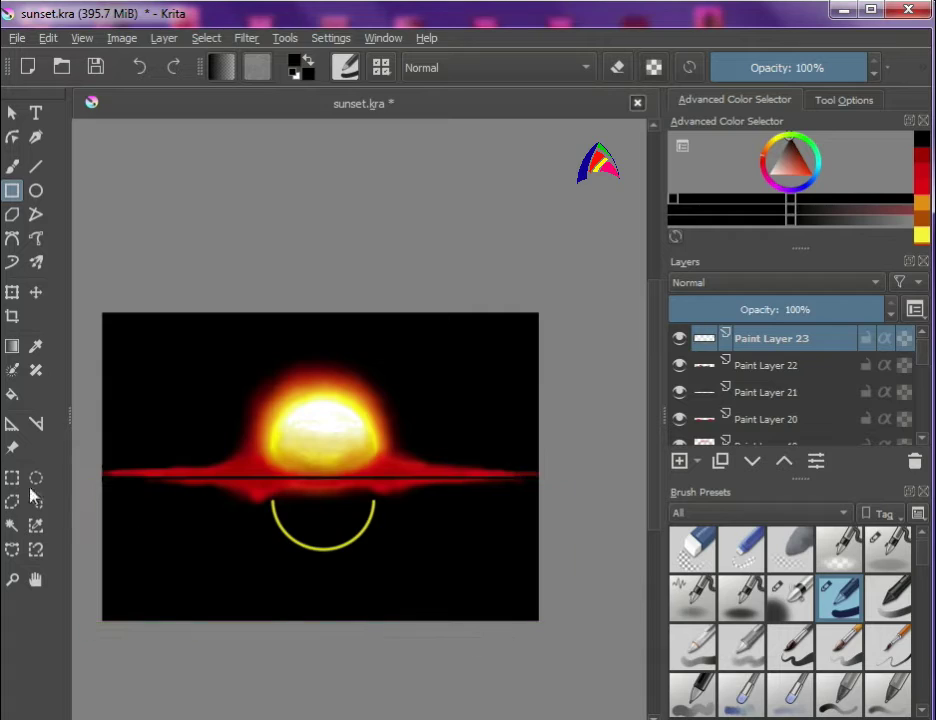
pyautogui.click(151, 540)
pyautogui.scroll(2, 334, 503)
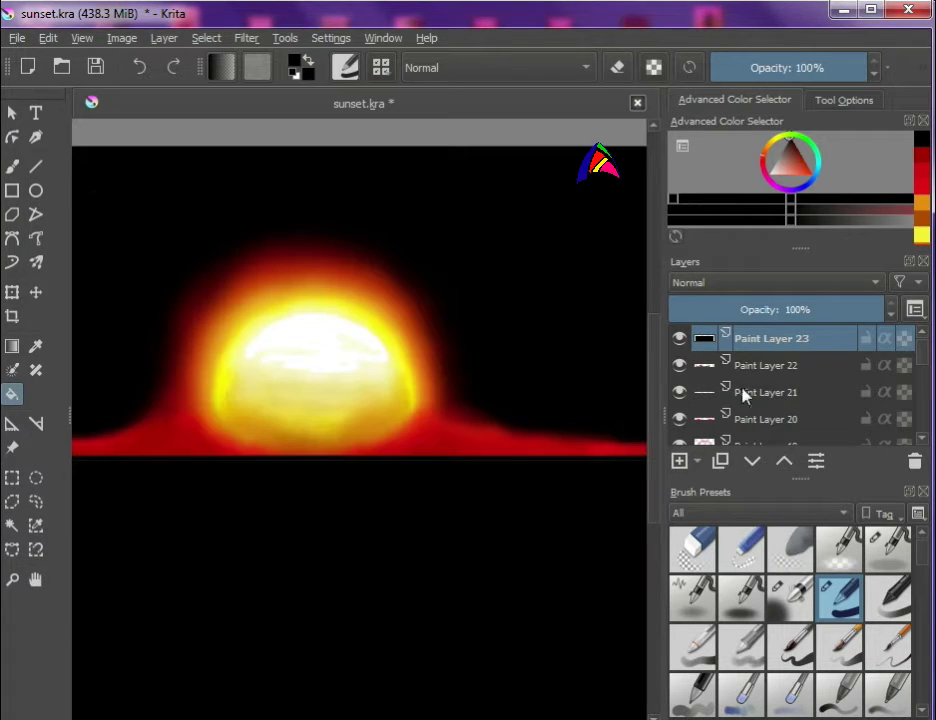
# Step: On a new layer, draw a straight red line along the horizon with the Line tool
pyautogui.click(679, 462)
pyautogui.scroll(-3, 372, 474)
pyautogui.click(36, 166)
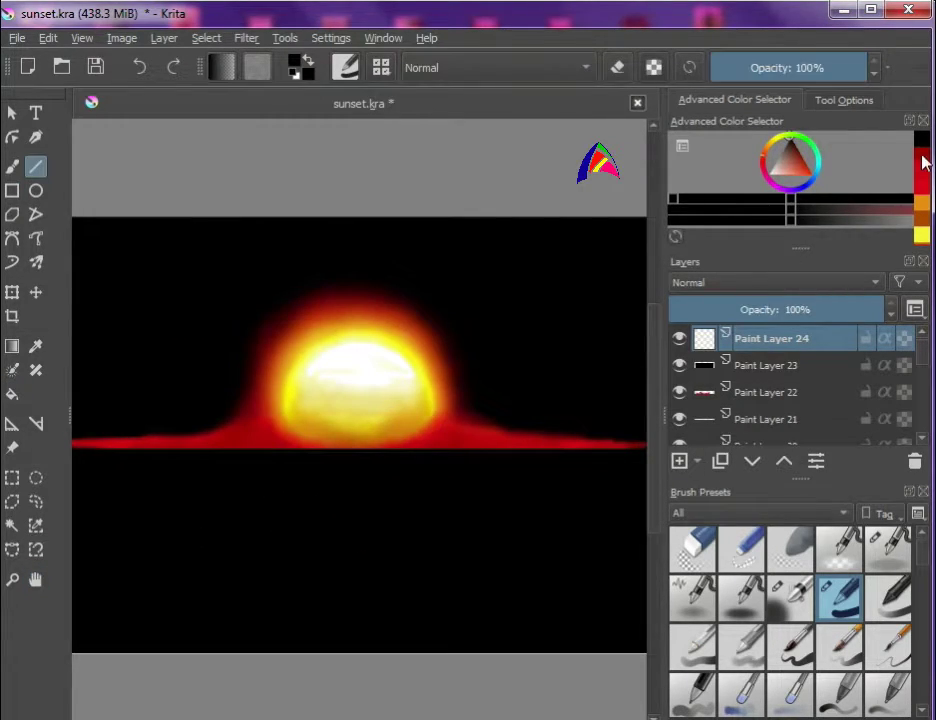
pyautogui.rightClick(293, 491)
pyautogui.click(463, 480)
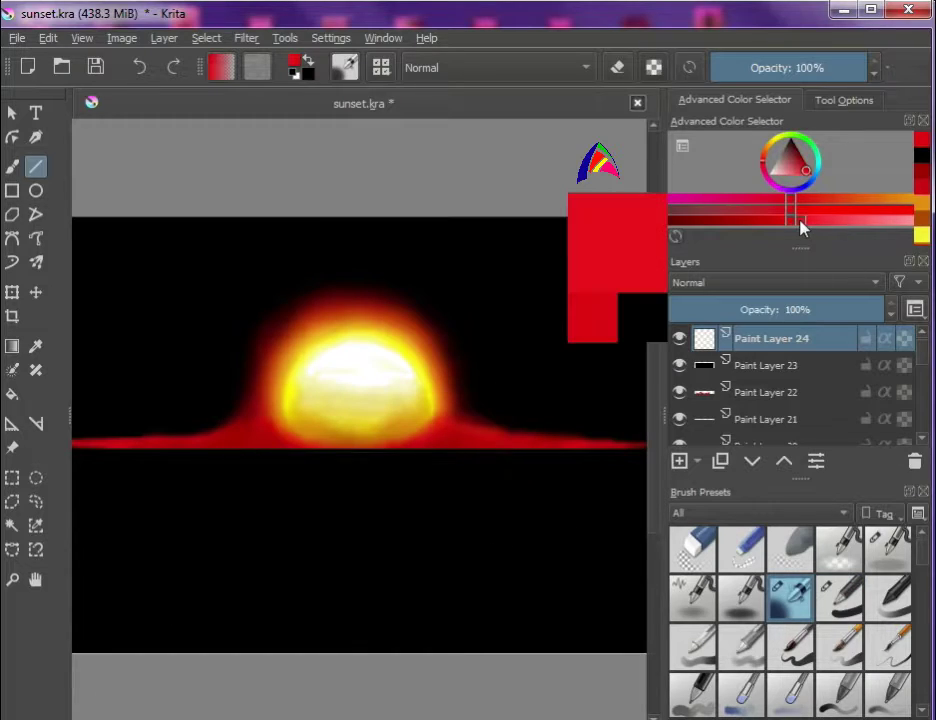
pyautogui.scroll(-2, 167, 464)
pyautogui.scroll(2, 125, 466)
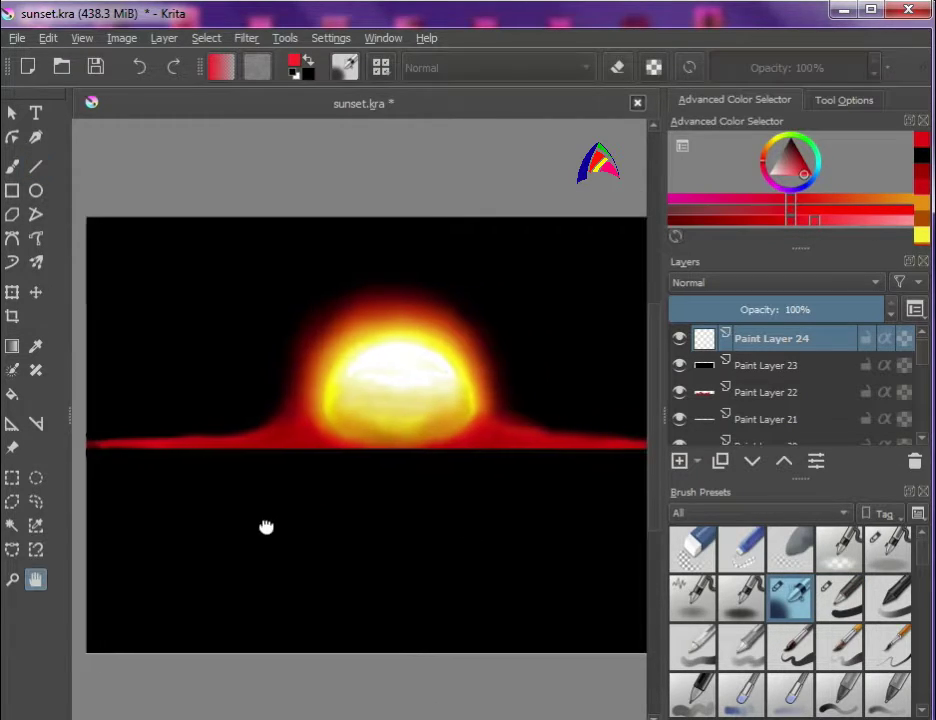
pyautogui.scroll(-2, 229, 484)
pyautogui.moveTo(100, 460); pyautogui.dragTo(566, 459)
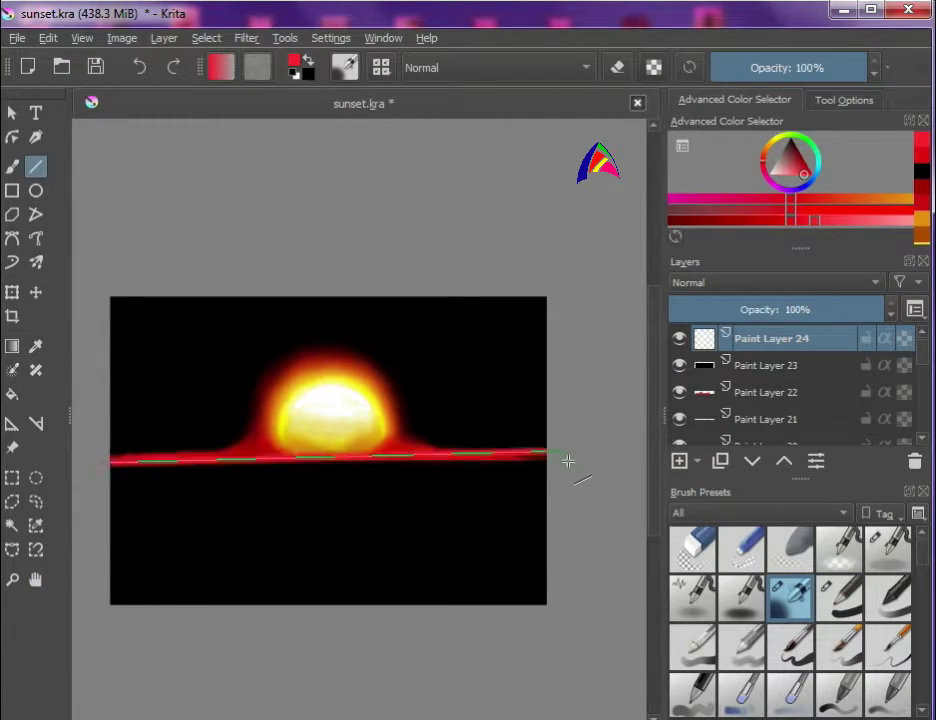
# Step: Adjust the red shade and brush size, then redraw the horizon line edge to edge
pyautogui.click(806, 222)
pyautogui.moveTo(136, 497); pyautogui.dragTo(152, 490)
pyautogui.rightClick(129, 482)
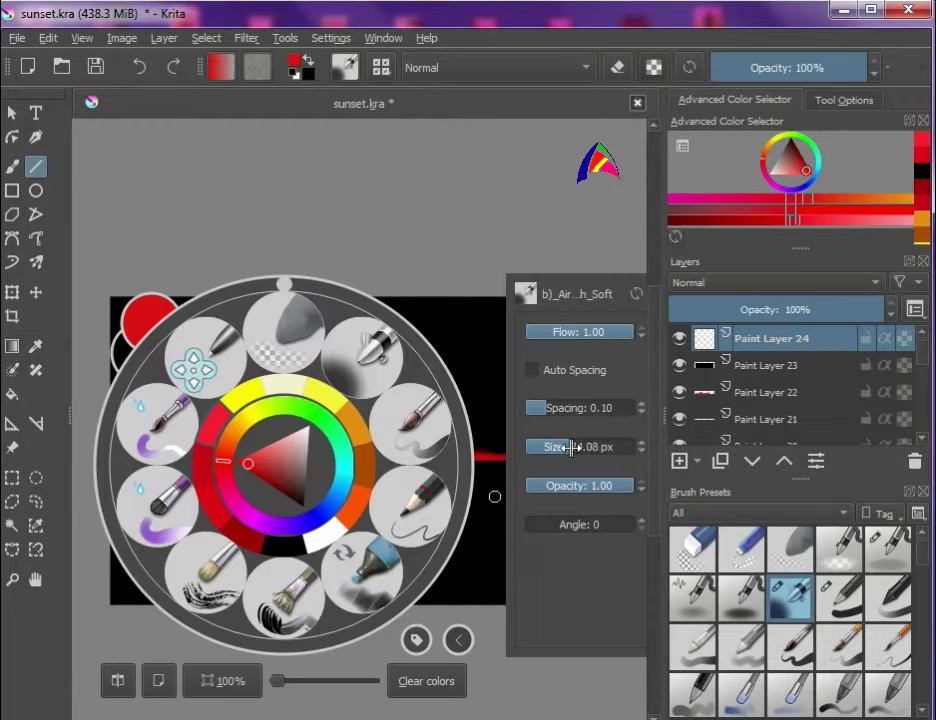
pyautogui.click(129, 476)
pyautogui.rightClick(129, 476)
pyautogui.click(129, 476)
pyautogui.moveTo(110, 459); pyautogui.dragTo(215, 464)
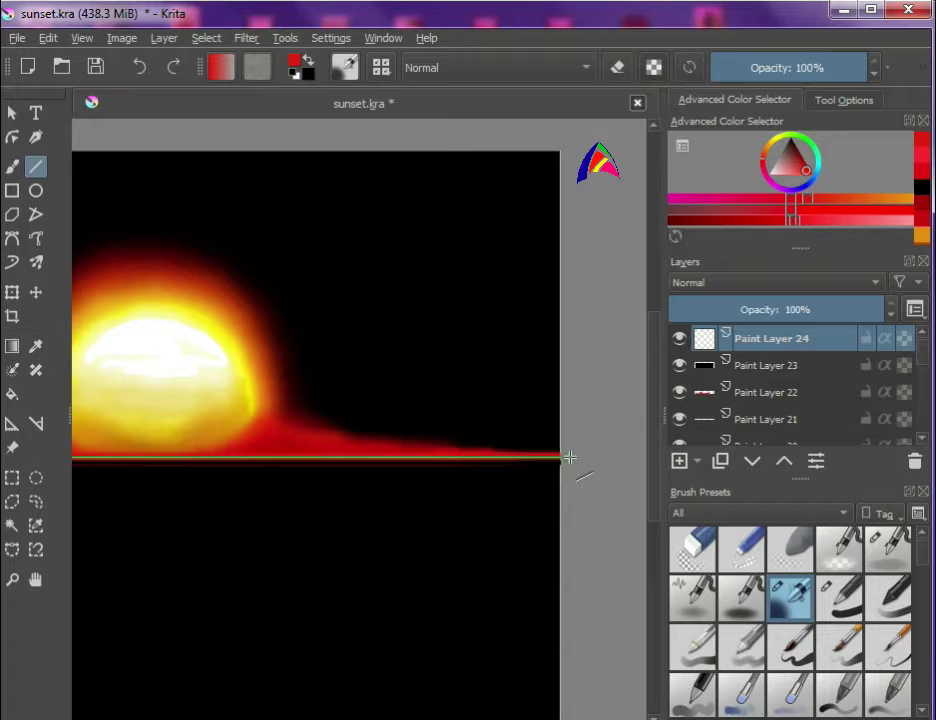
pyautogui.moveTo(105, 459); pyautogui.dragTo(562, 454)
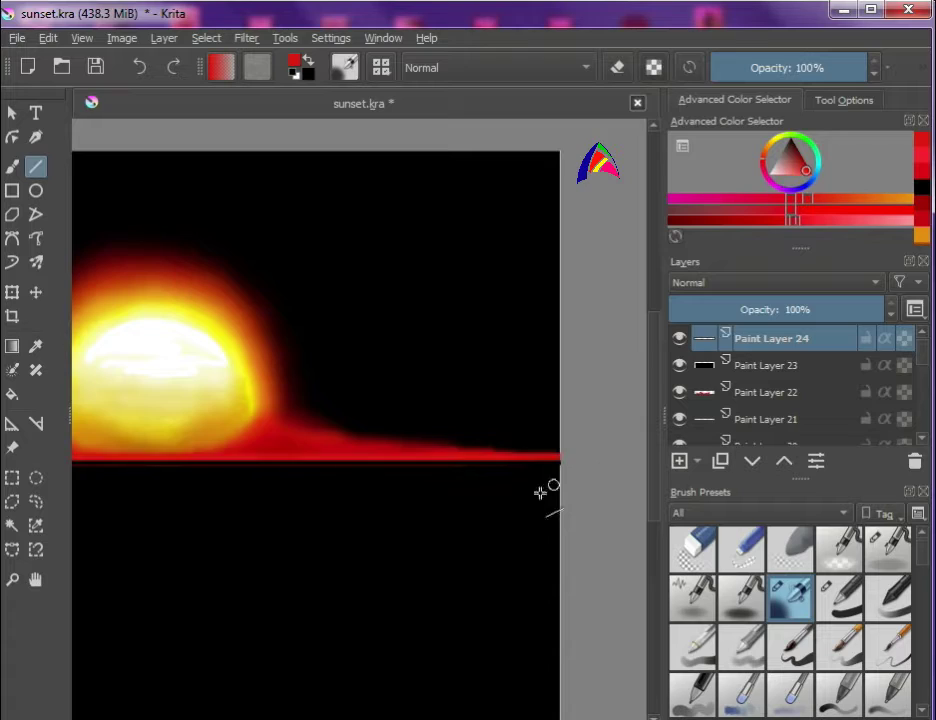
# Step: Briefly select Paint Layer 23, then return to Paint Layer 24
pyautogui.scroll(2, 355, 549)
pyautogui.scroll(-1, 355, 549)
pyautogui.scroll(-1, 255, 547)
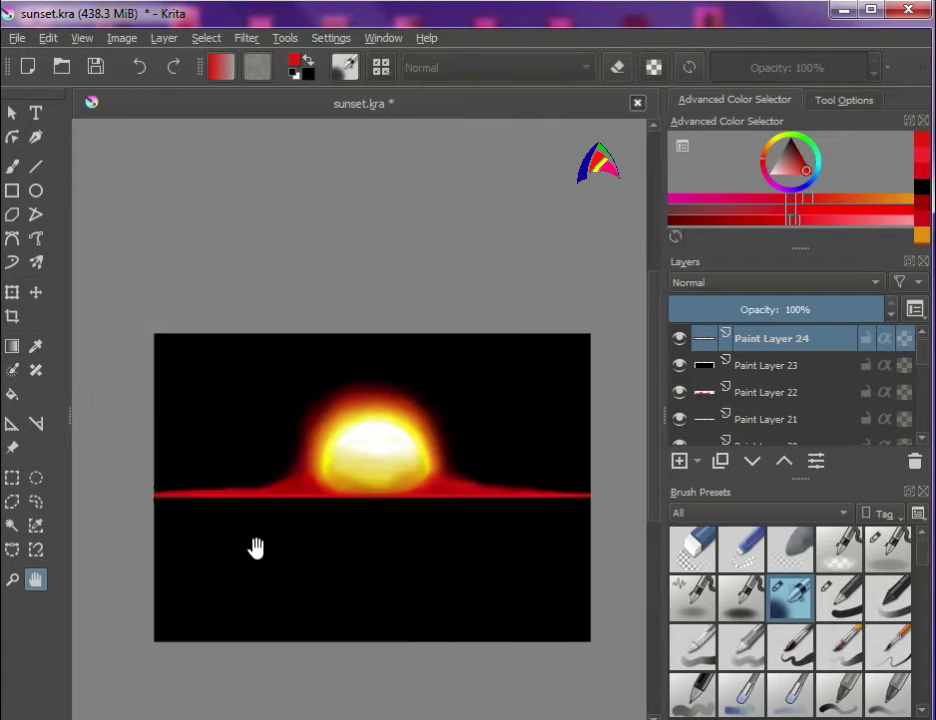
pyautogui.scroll(1, 354, 556)
pyautogui.click(757, 367)
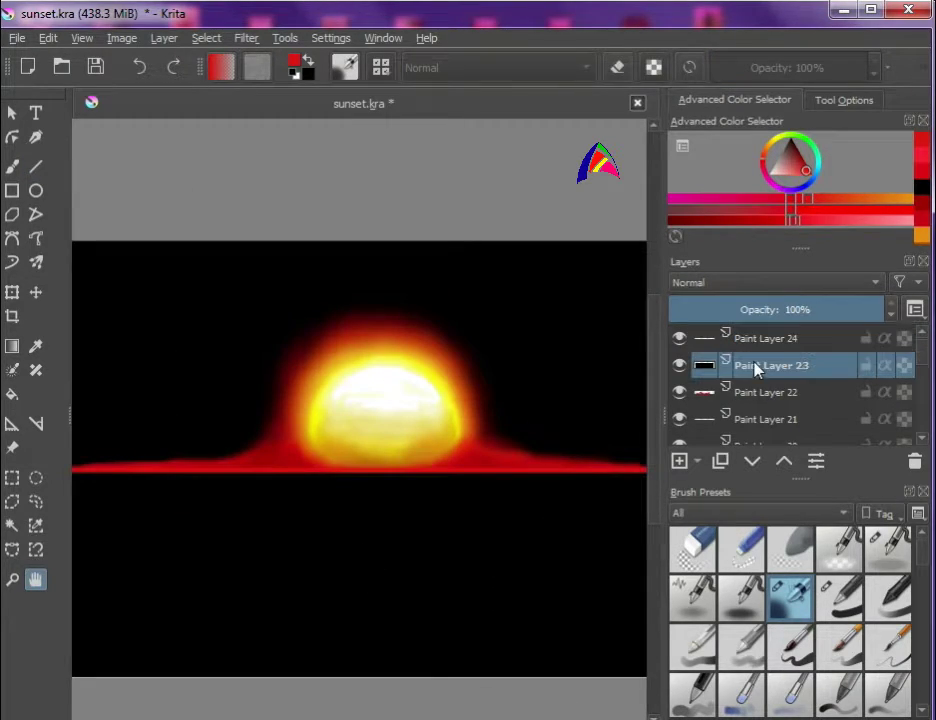
pyautogui.press('pageup')
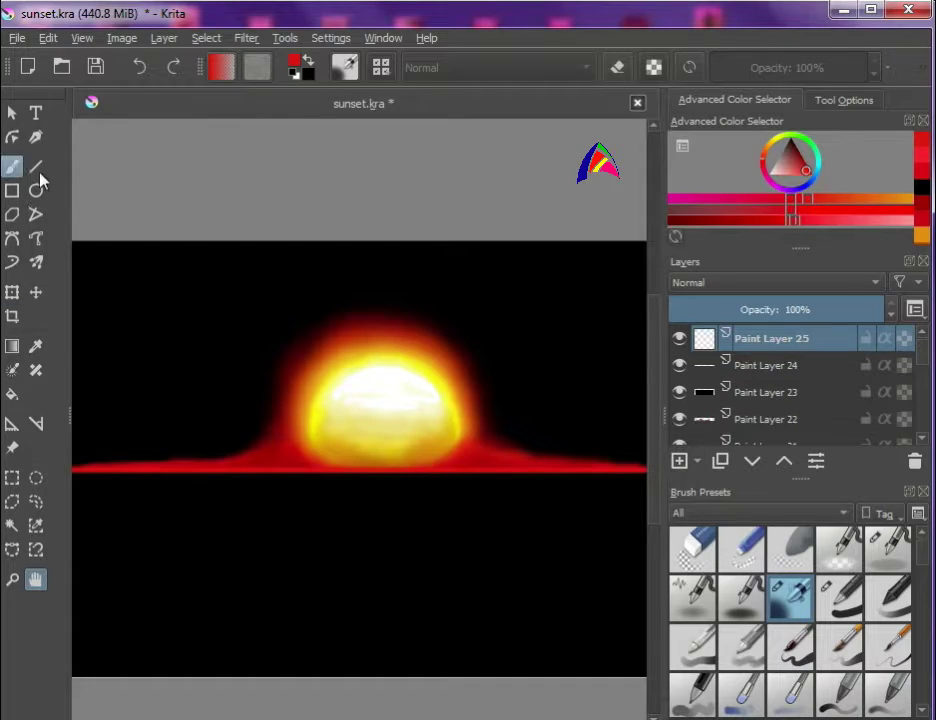
# Step: Paint black at 27% opacity along the right part of the horizon band's lower edge
pyautogui.click(888, 548)
pyautogui.rightClick(290, 470)
pyautogui.press('-')
pyautogui.press('d')
pyautogui.moveTo(331, 592); pyautogui.dragTo(294, 600)
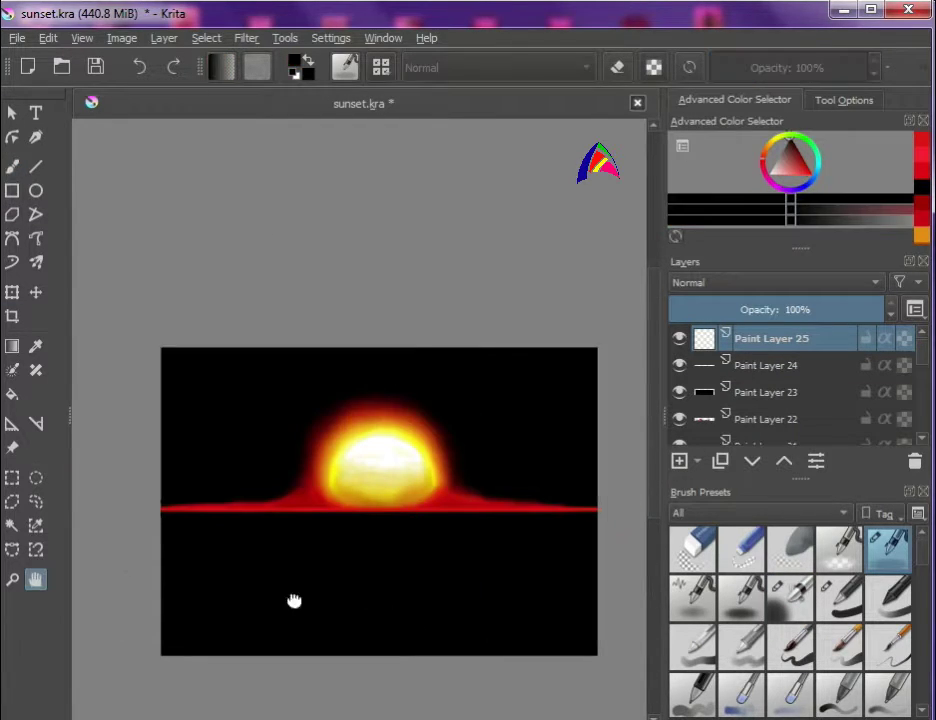
pyautogui.press('+')
pyautogui.press('b')
pyautogui.moveTo(545, 478)
pyautogui.mouseDown()
pyautogui.moveTo(439, 480)
pyautogui.moveTo(521, 476)
pyautogui.mouseUp()
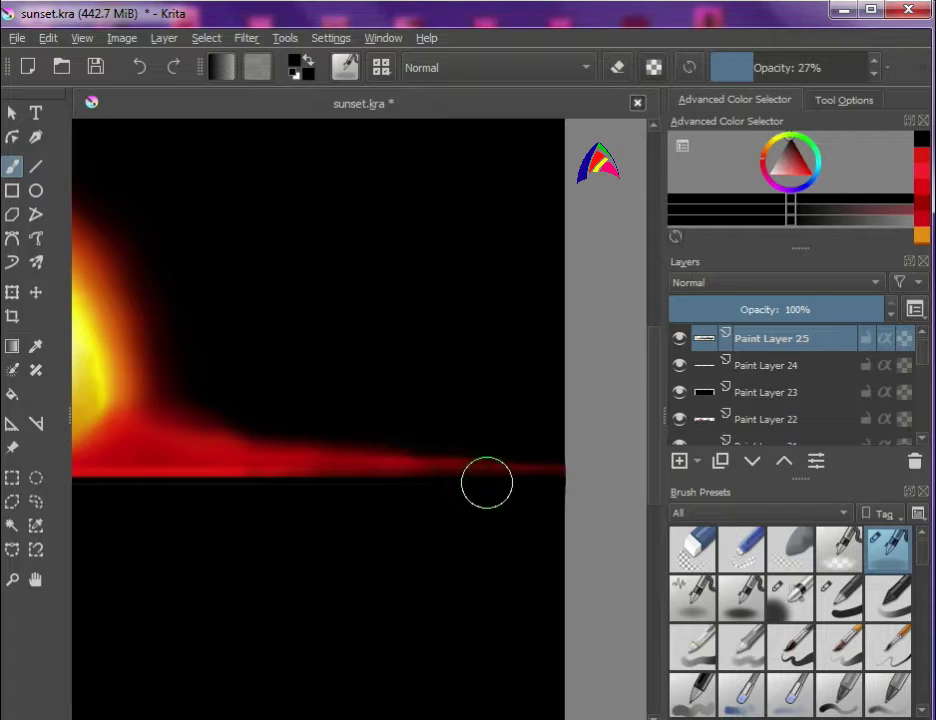
# Step: Soften the left part of the red horizon band, then gather the sun layers into Group 26
pyautogui.click(35, 579)
pyautogui.moveTo(100, 556); pyautogui.dragTo(253, 581)
pyautogui.press('b')
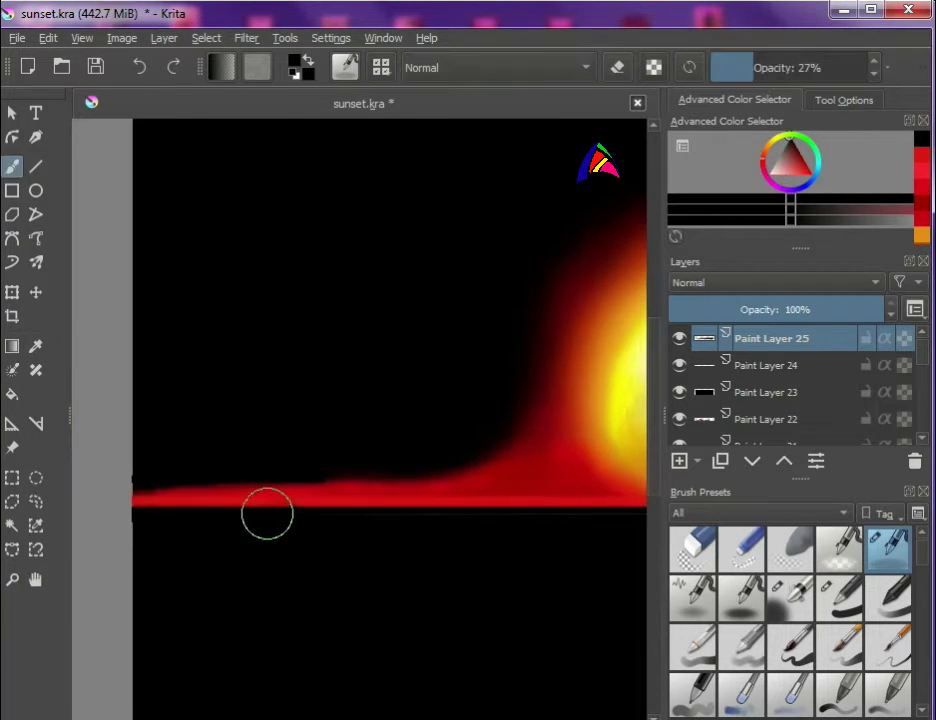
pyautogui.moveTo(200, 512)
pyautogui.mouseDown()
pyautogui.moveTo(372, 505)
pyautogui.moveTo(160, 505)
pyautogui.mouseUp()
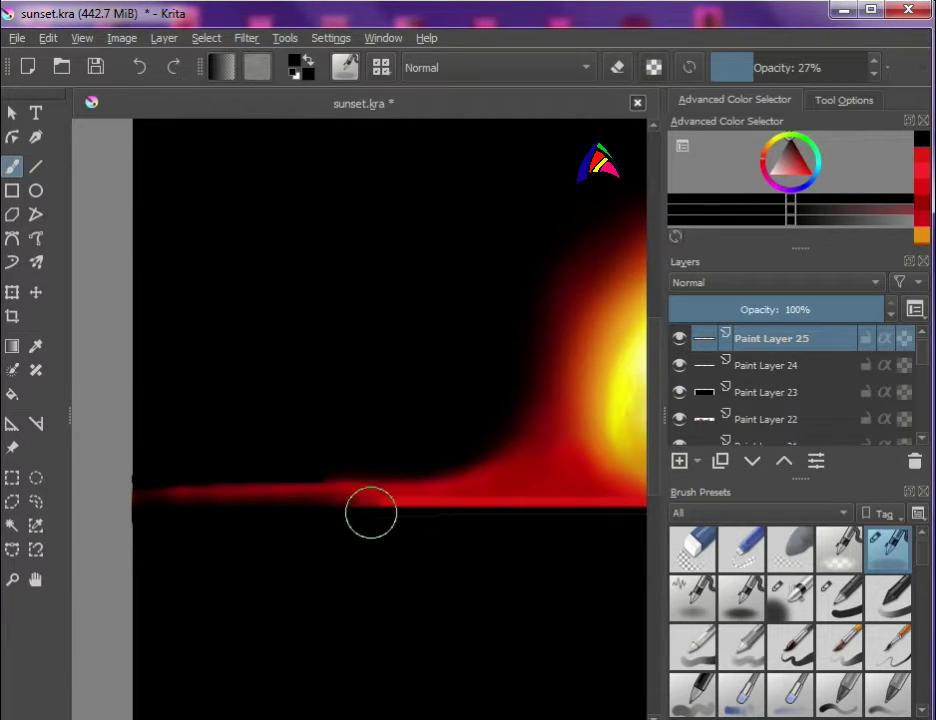
pyautogui.click(35, 579)
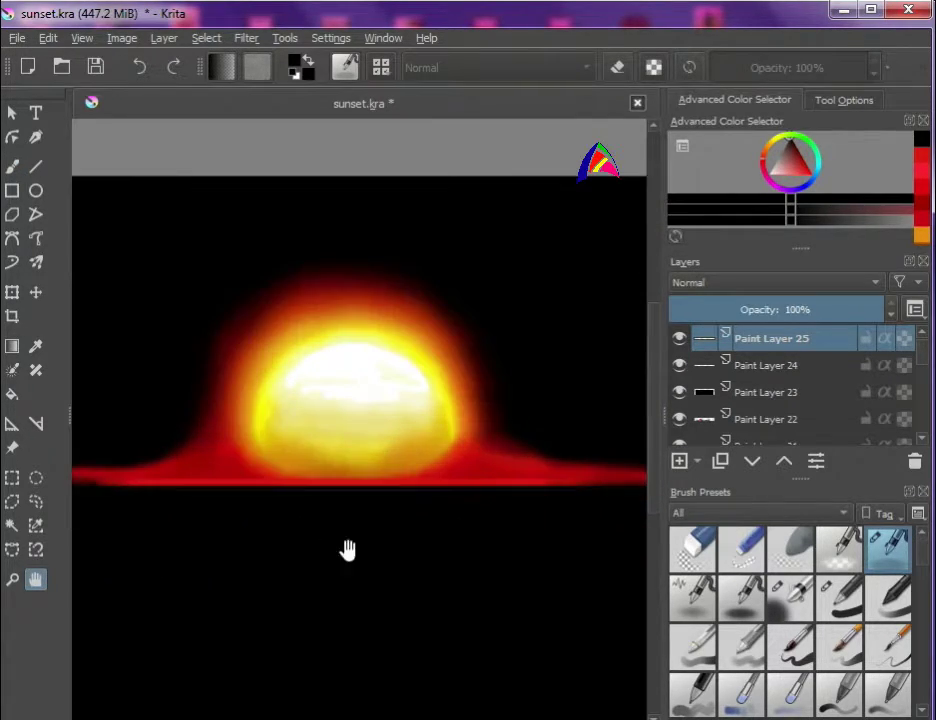
pyautogui.click(17, 37)
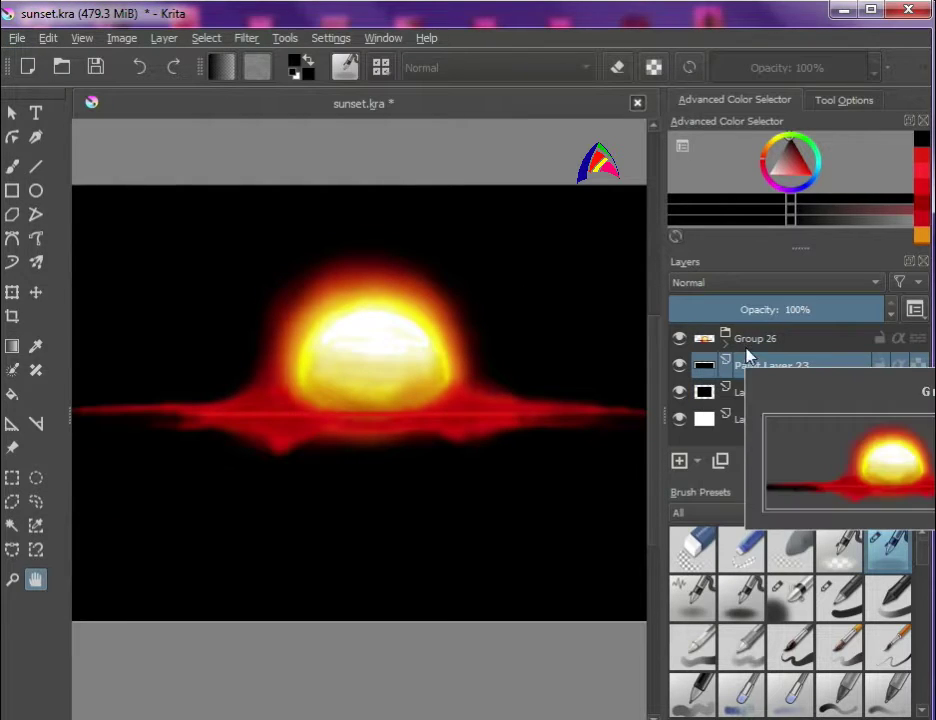
# Step: Duplicate Group 26, flip the copy vertically below the horizon, and hide its line layers
pyautogui.hotkey('ctrl', 'j')
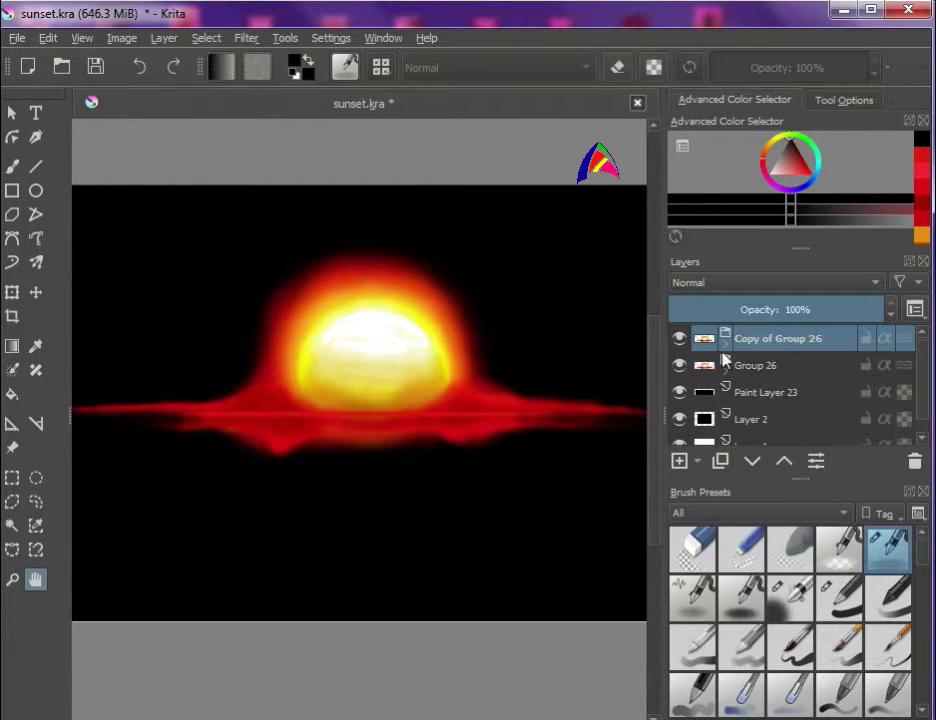
pyautogui.hotkey('ctrl', 't')
pyautogui.moveTo(382, 377); pyautogui.dragTo(382, 432)
pyautogui.rightClick(440, 470)
pyautogui.click(503, 660)
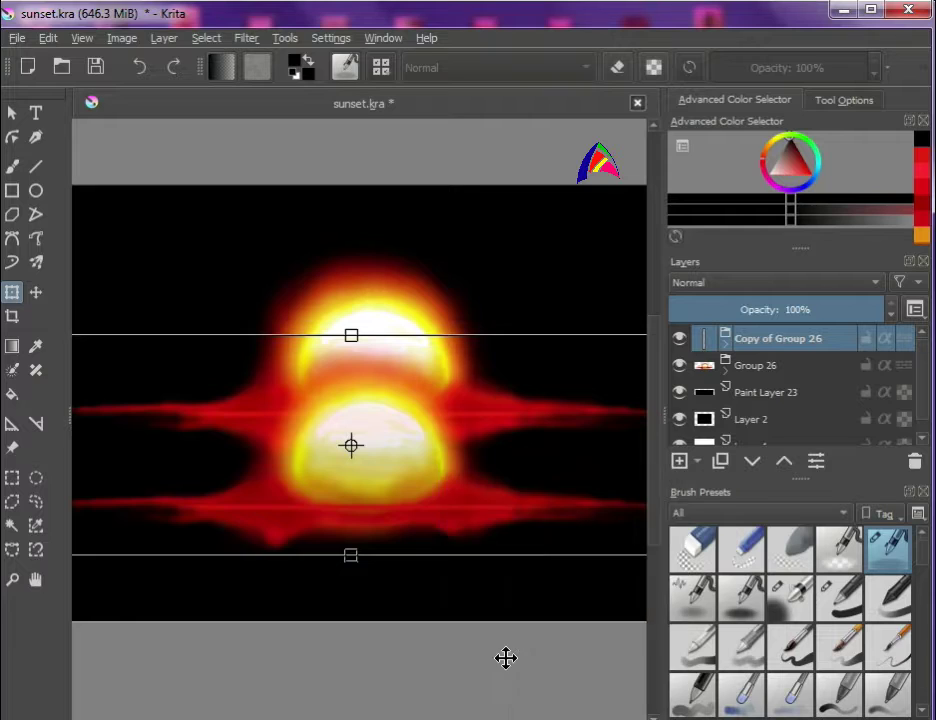
pyautogui.rightClick(481, 452)
pyautogui.click(512, 502)
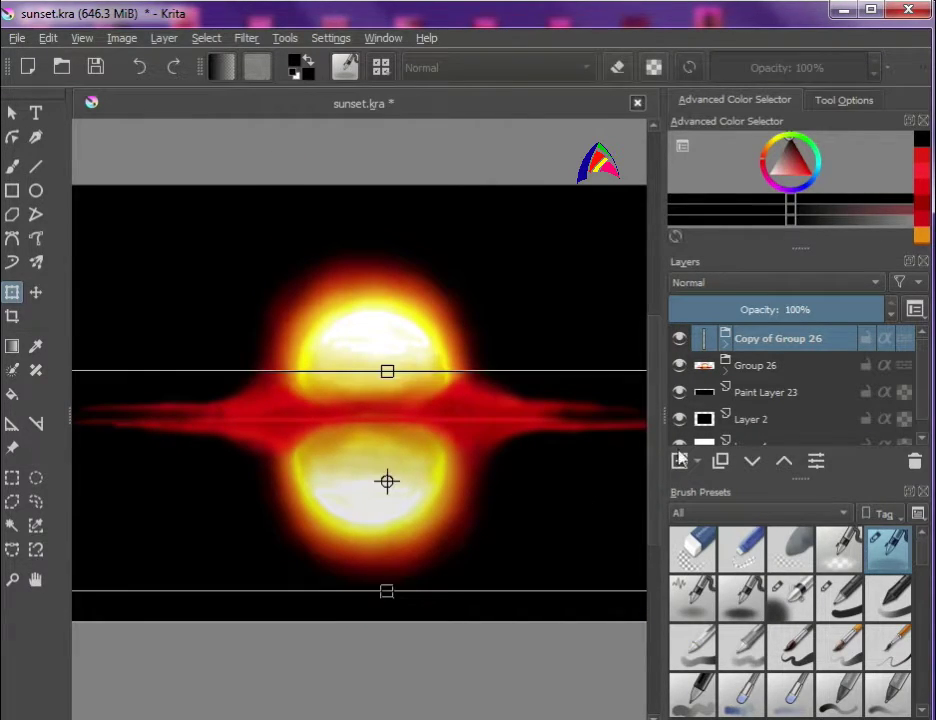
pyautogui.press('Escape')
pyautogui.press('space')
pyautogui.click(725, 344)
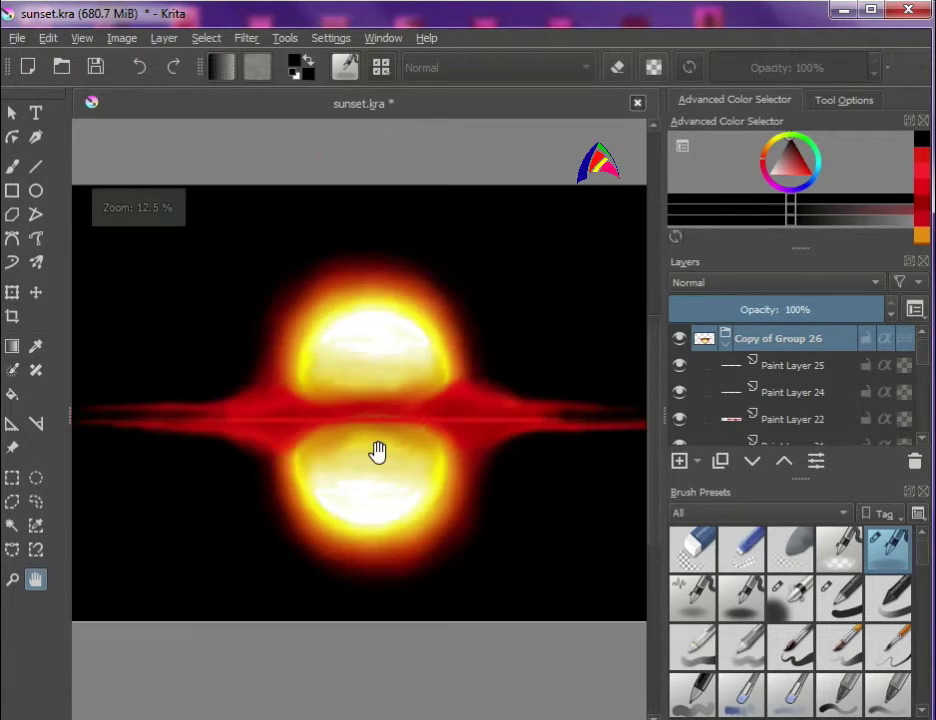
pyautogui.click(681, 393)
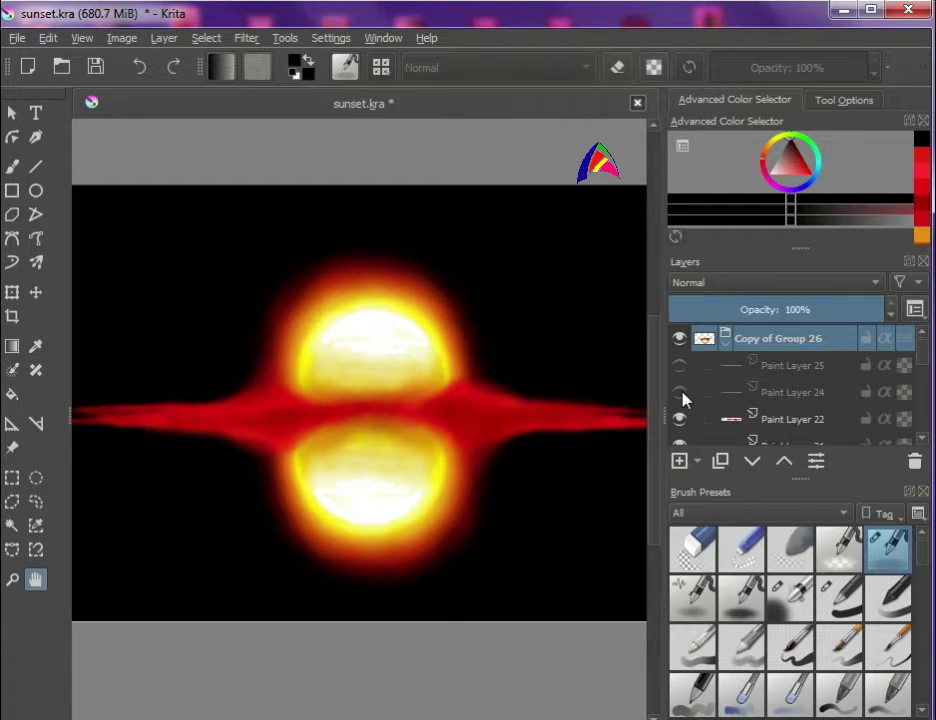
# Step: Raise the black Paint Layer 23 five steps up the stack, then delete it
pyautogui.click(786, 366)
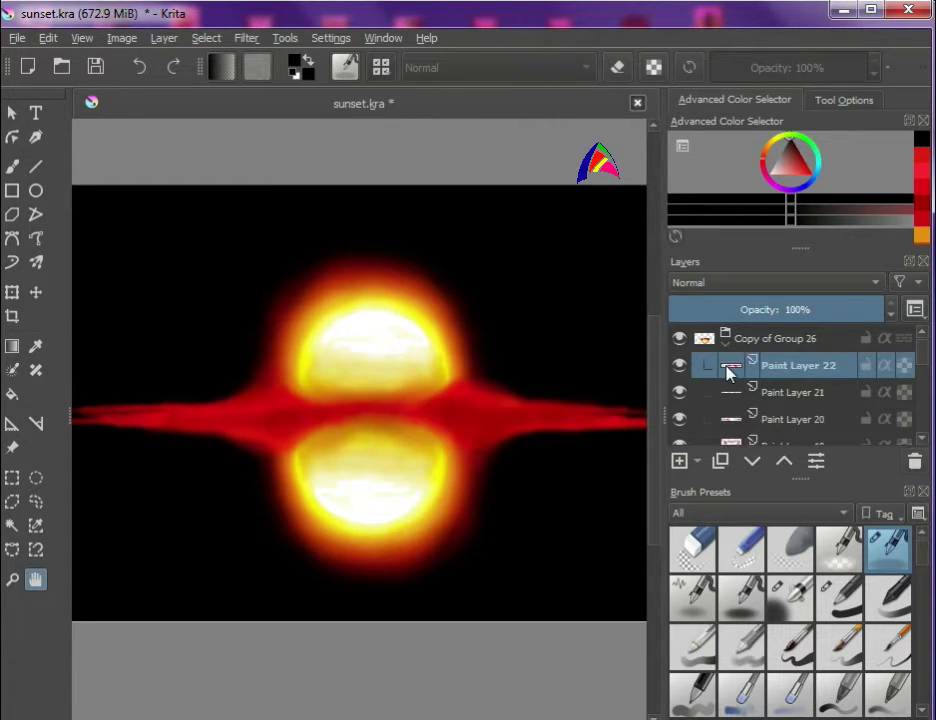
pyautogui.scroll(-2, 771, 401)
pyautogui.scroll(-2, 775, 403)
pyautogui.scroll(-2, 760, 420)
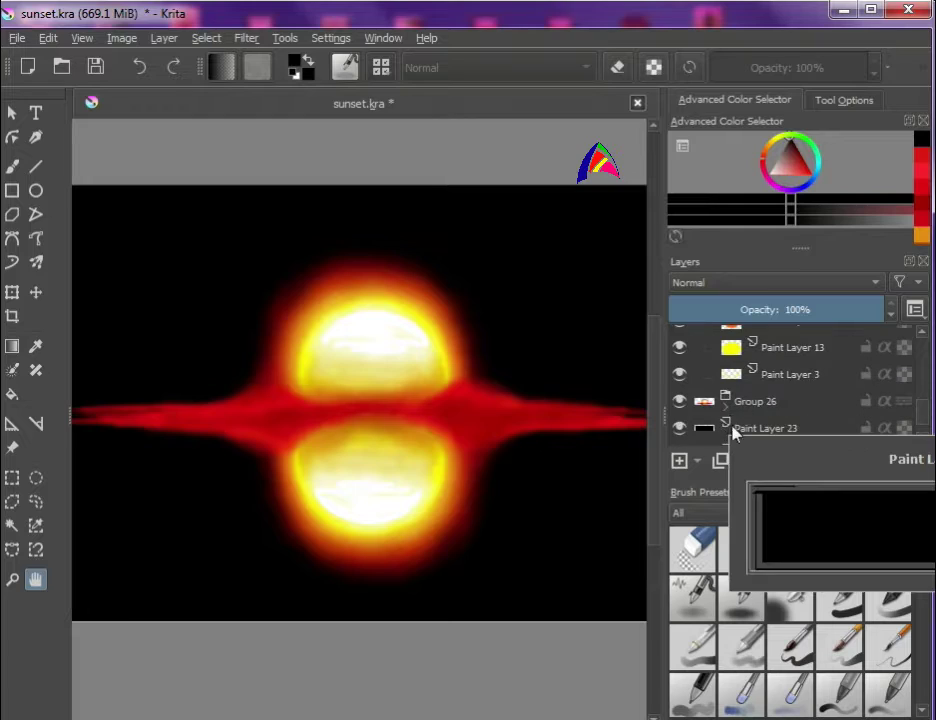
pyautogui.click(733, 430)
pyautogui.click(783, 463)
pyautogui.click(783, 463)
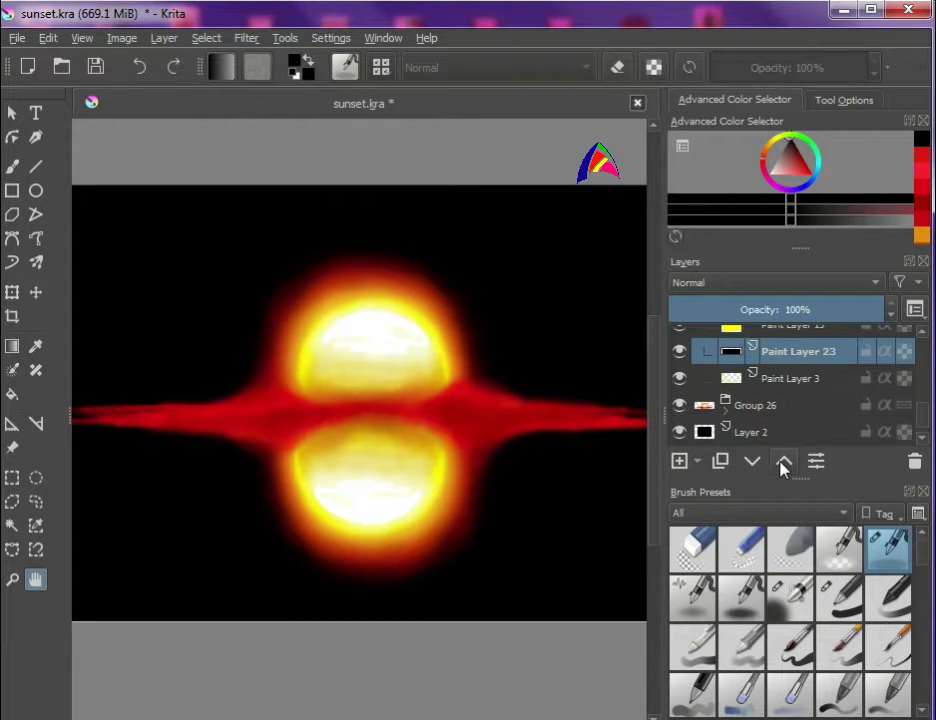
pyautogui.click(783, 463)
pyautogui.click(783, 463)
pyautogui.click(783, 463)
pyautogui.click(783, 463)
pyautogui.click(783, 463)
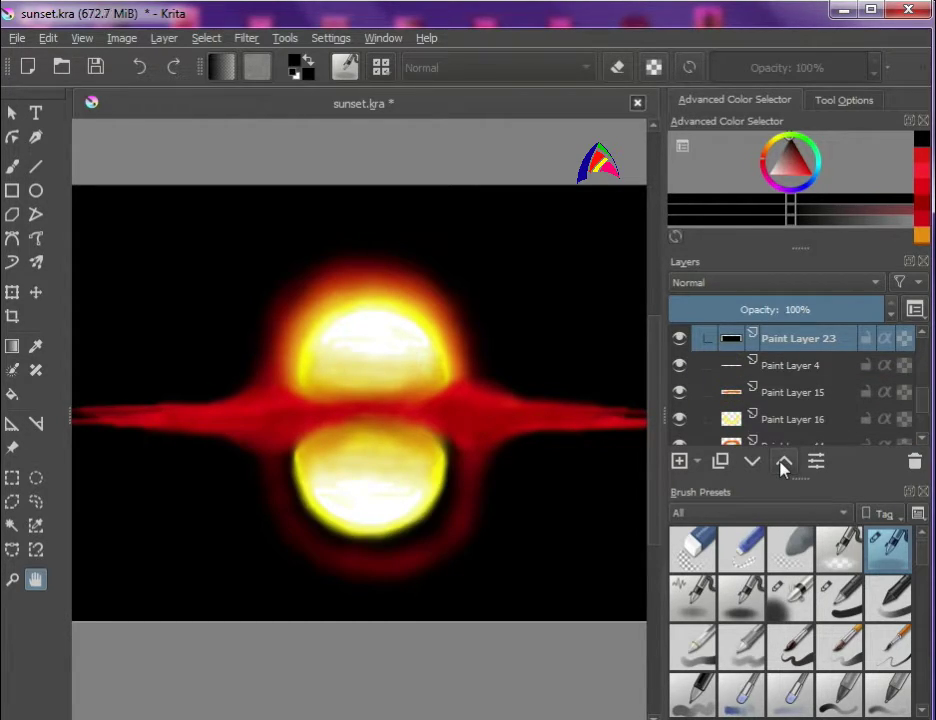
pyautogui.click(911, 462)
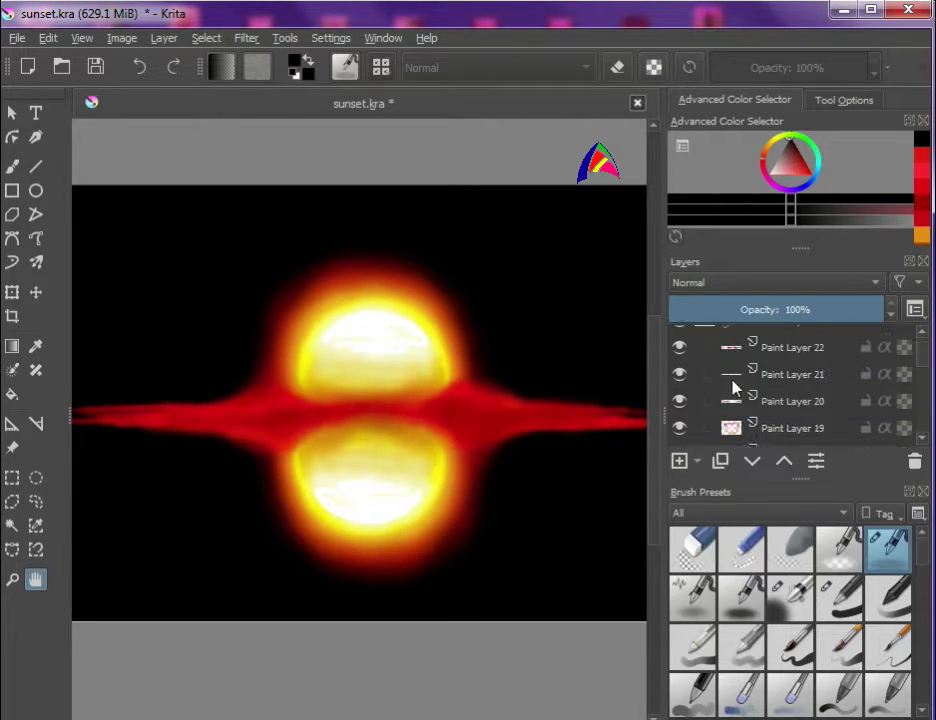
# Step: Move Group 26 above its copy and select its horizon-line Paint Layer 24
pyautogui.click(752, 462)
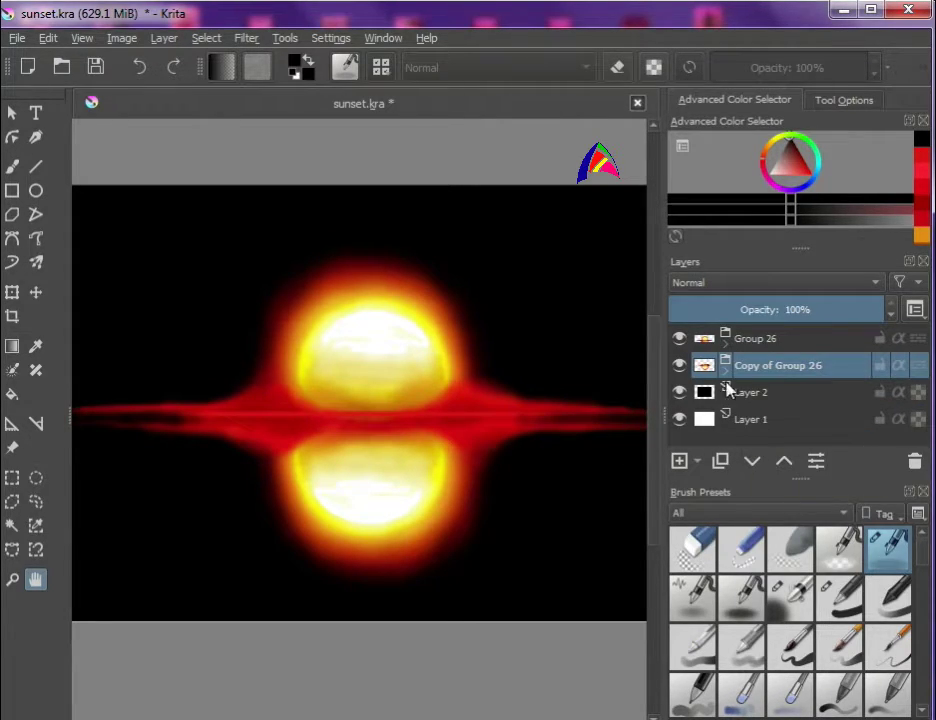
pyautogui.click(726, 349)
pyautogui.click(790, 392)
pyautogui.click(12, 292)
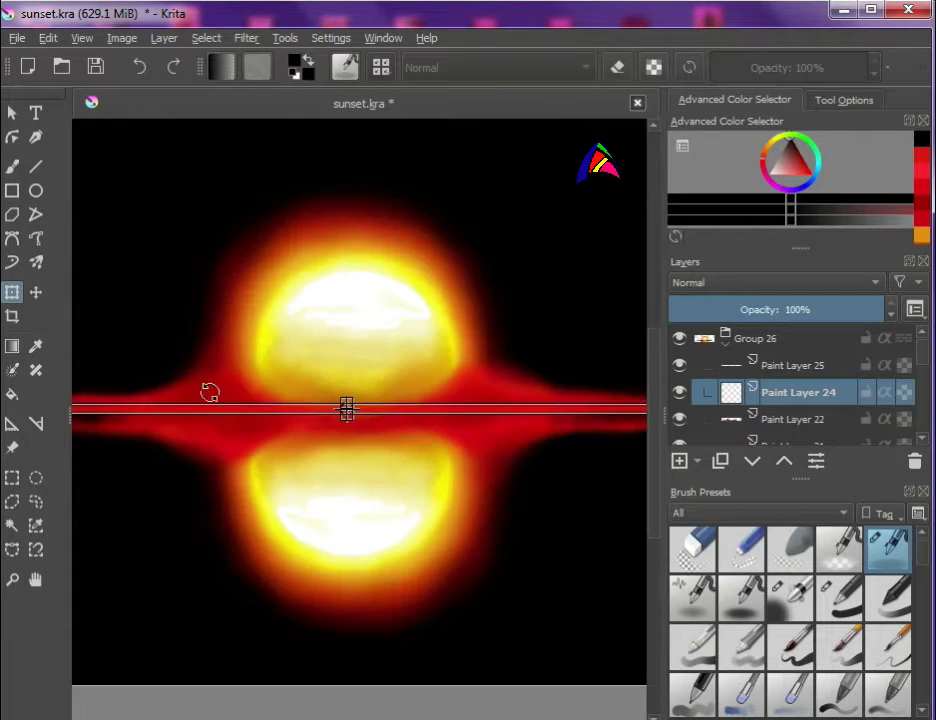
pyautogui.scroll(2, 385, 410)
pyautogui.scroll(-4, 423, 465)
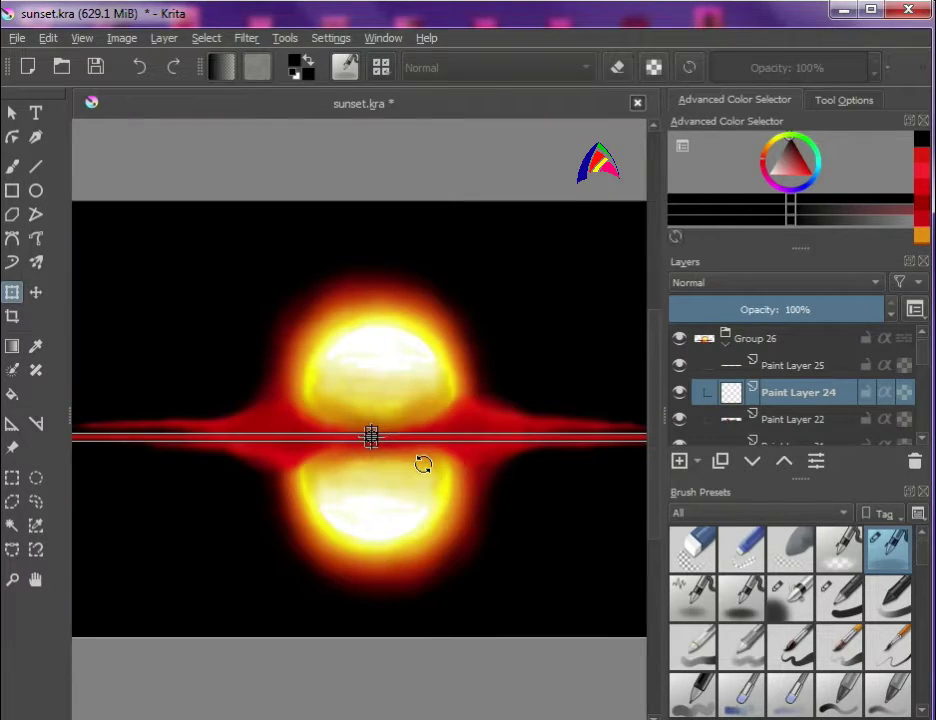
pyautogui.scroll(3, 423, 465)
pyautogui.scroll(-4, 389, 476)
pyautogui.scroll(1, 371, 563)
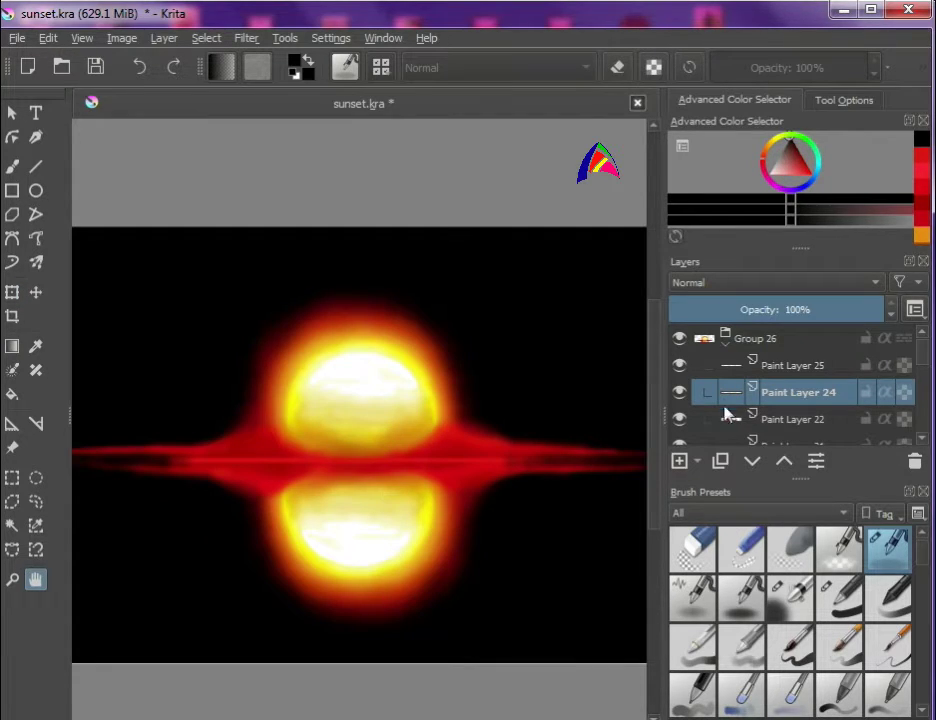
# Step: Hide the white streak on Paint Layer 25 and collapse Group 26
pyautogui.click(681, 366)
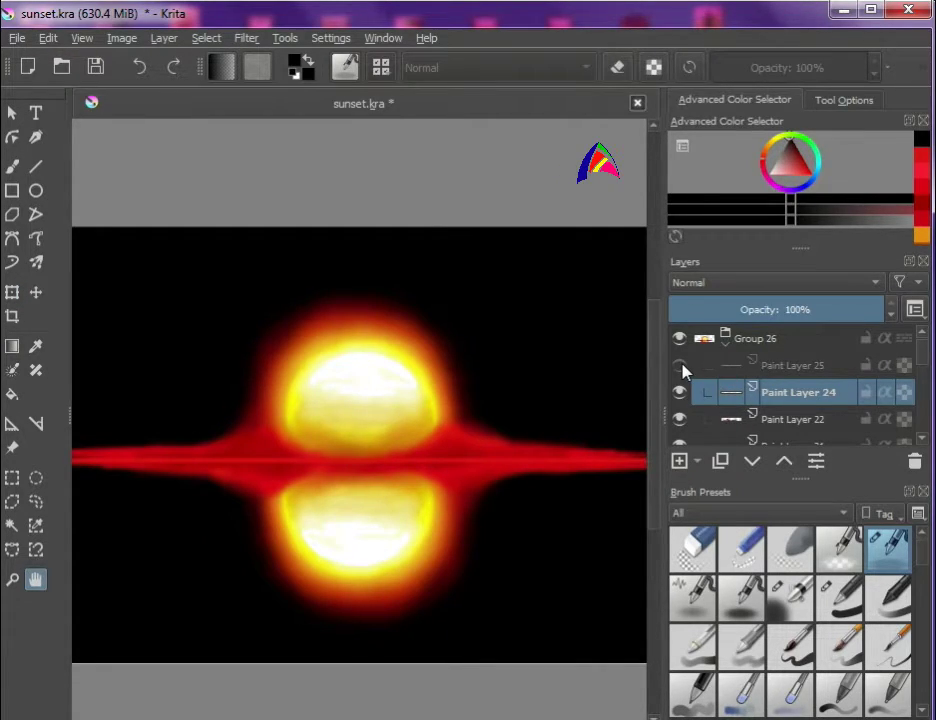
pyautogui.click(730, 372)
pyautogui.click(916, 462)
pyautogui.click(725, 340)
pyautogui.scroll(-2, 458, 463)
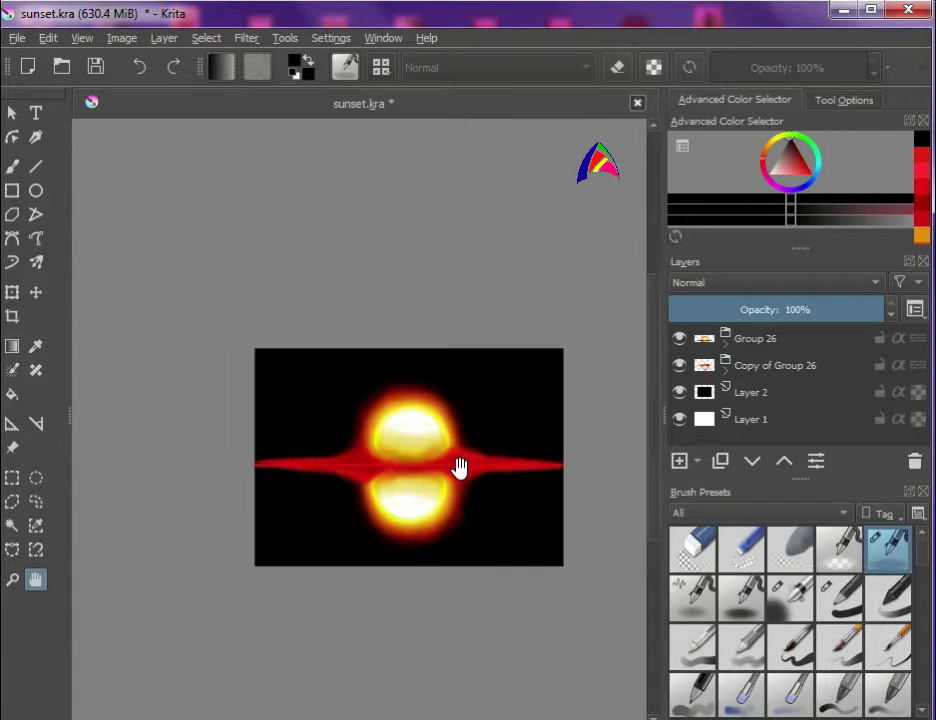
pyautogui.scroll(3, 399, 484)
# Step: Dim Paint Layer 24 to about 48% opacity and add a new empty top layer
pyautogui.click(725, 340)
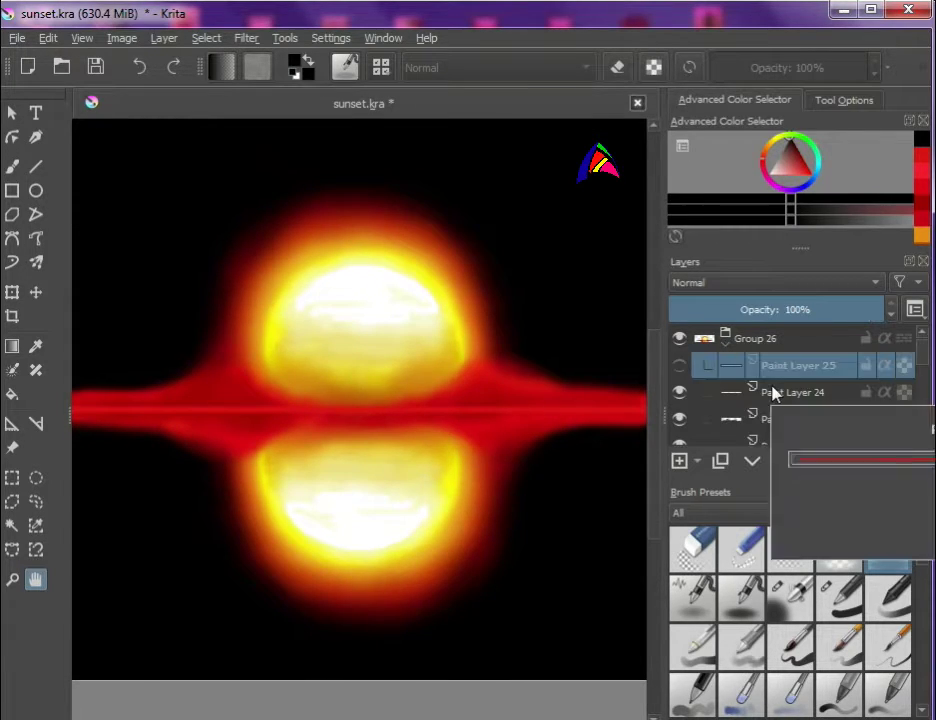
pyautogui.click(773, 392)
pyautogui.click(791, 310)
pyautogui.scroll(-1, 380, 482)
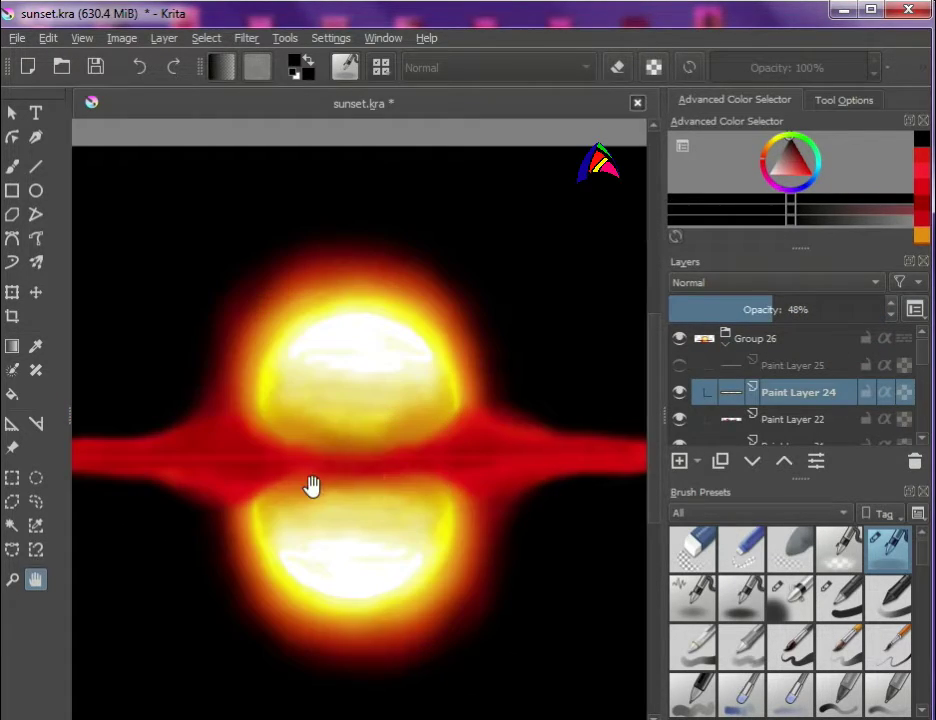
pyautogui.click(725, 340)
pyautogui.press('Insert')
# Step: Draw a thin straight dark line across the horizon with the Line tool
pyautogui.press('v')
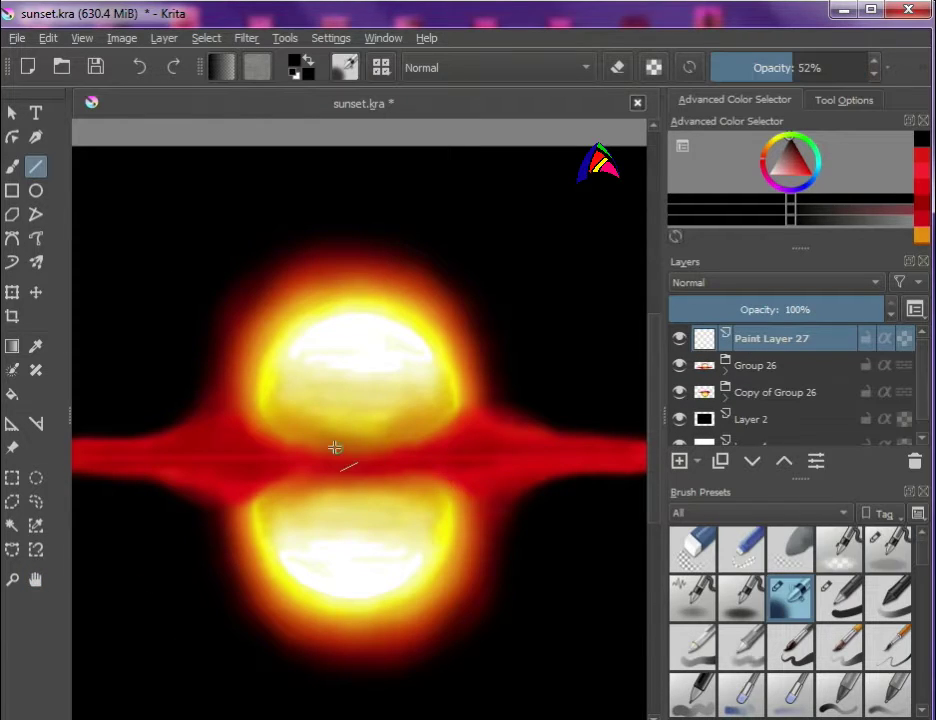
pyautogui.rightClick(293, 401)
pyautogui.scroll(-2, 118, 475)
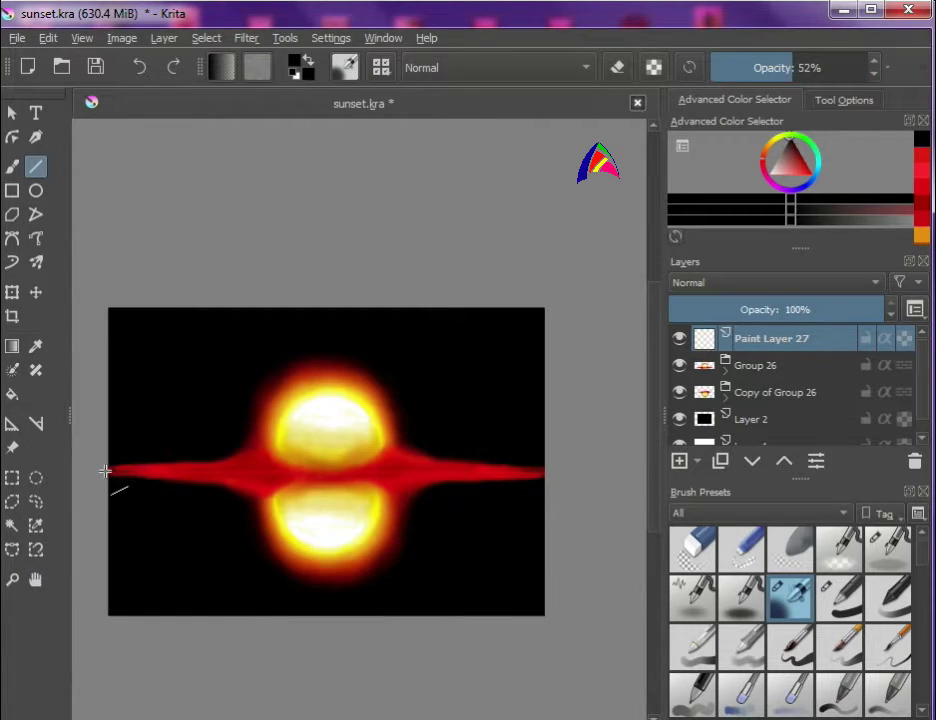
pyautogui.moveTo(557, 473); pyautogui.dragTo(558, 474)
pyautogui.scroll(2, 441, 502)
pyautogui.click(12, 292)
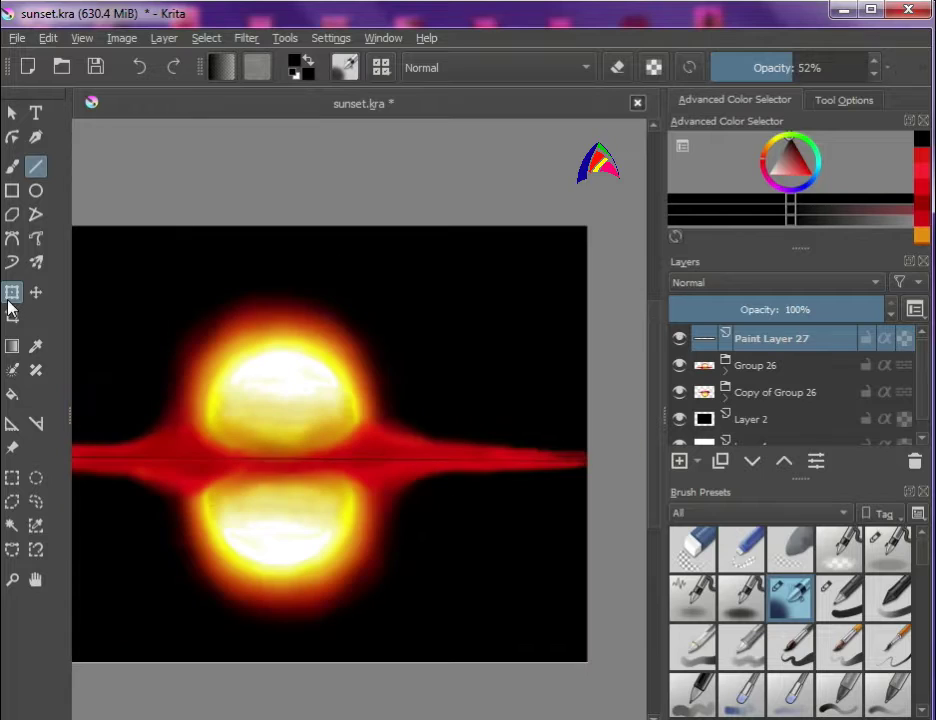
pyautogui.scroll(4, 344, 473)
pyautogui.scroll(-2, 344, 473)
pyautogui.click(35, 579)
pyautogui.scroll(-1, 282, 568)
pyautogui.scroll(1, 378, 520)
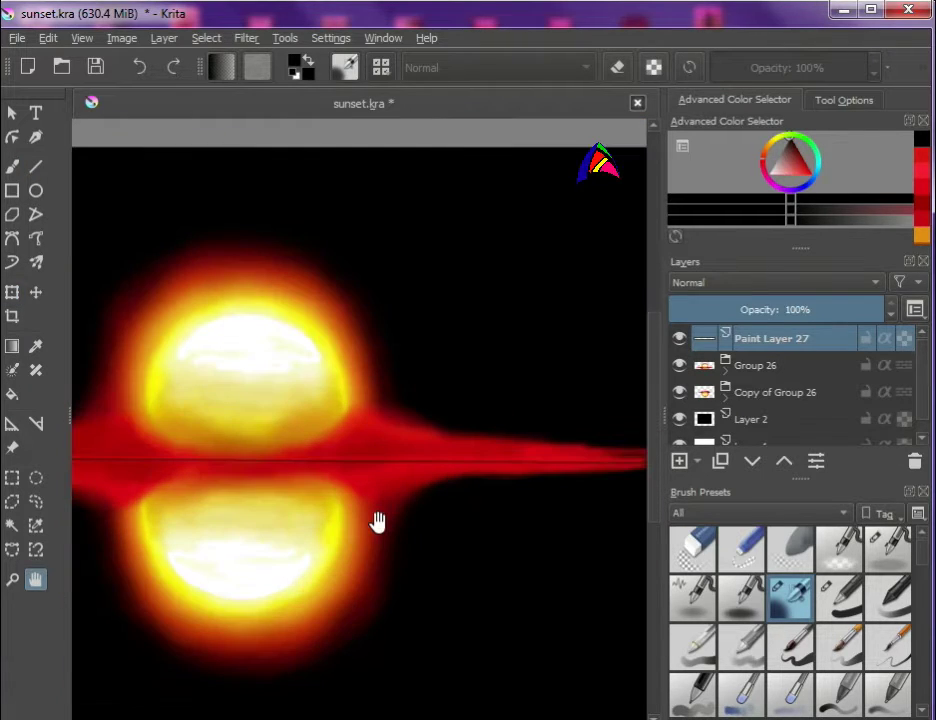
# Step: Fade the horizon line's layer to about 41% opacity
pyautogui.click(799, 311)
pyautogui.scroll(-2, 509, 569)
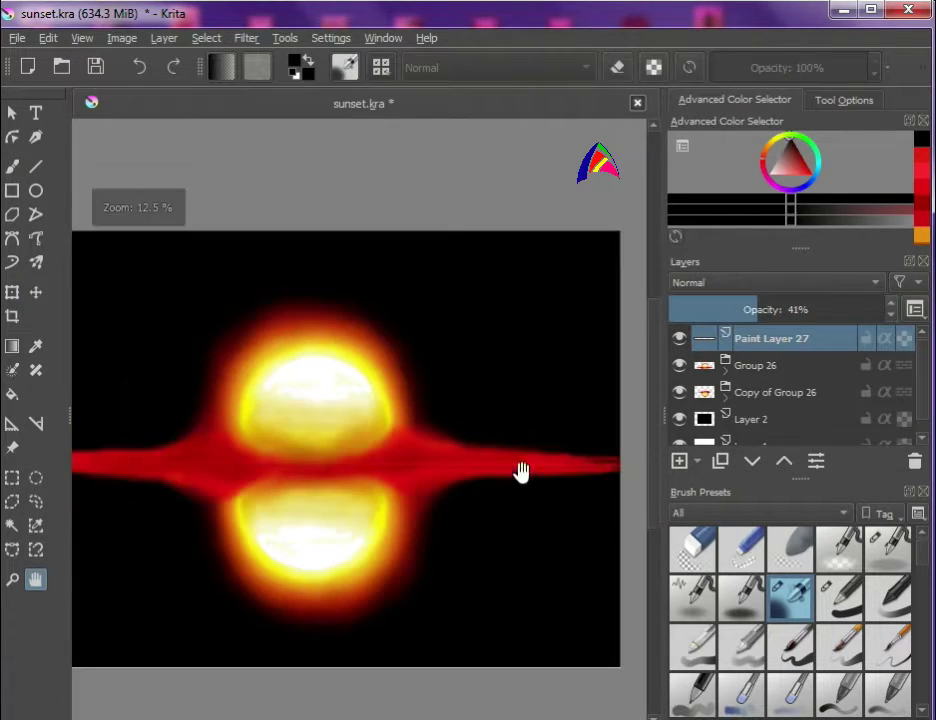
pyautogui.moveTo(757, 309); pyautogui.dragTo(720, 309)
pyautogui.scroll(2, 237, 541)
# Step: On a new layer, repaint the red streak's right end into a smooth taper
pyautogui.press('Insert')
pyautogui.press('b')
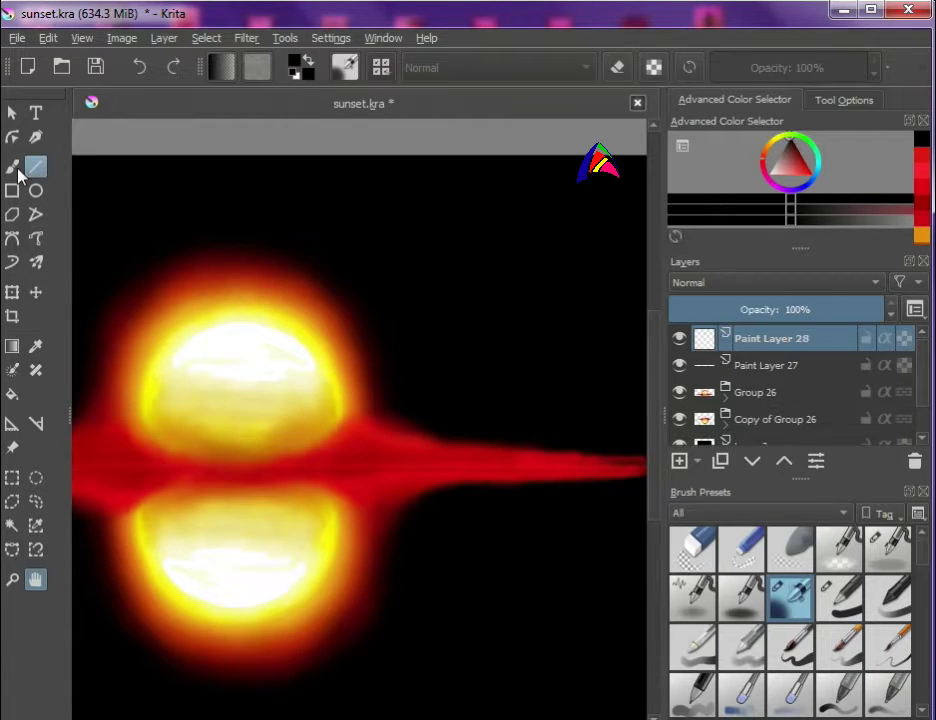
pyautogui.scroll(-1, 476, 404)
pyautogui.scroll(3, 120, 400)
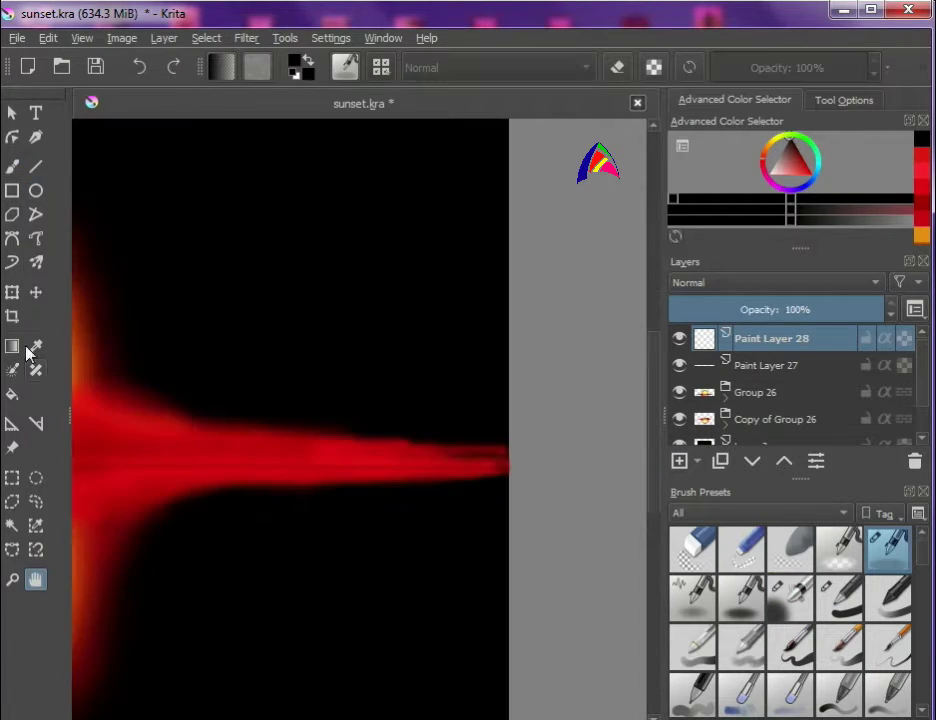
pyautogui.moveTo(163, 518)
pyautogui.mouseDown()
pyautogui.moveTo(163, 487)
pyautogui.moveTo(486, 482)
pyautogui.mouseUp()
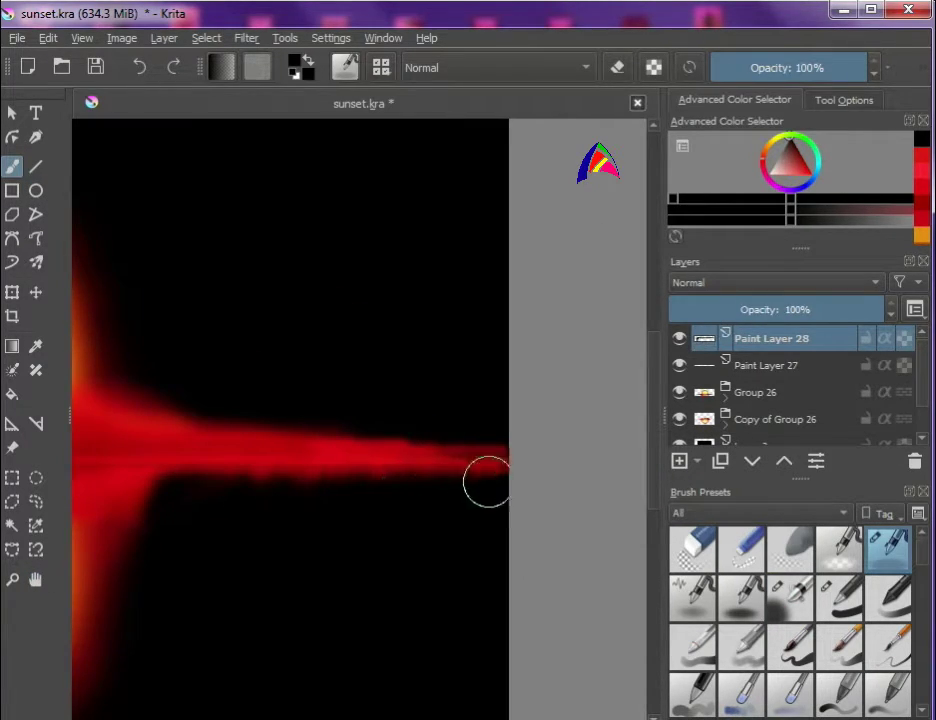
pyautogui.moveTo(412, 437); pyautogui.dragTo(432, 441)
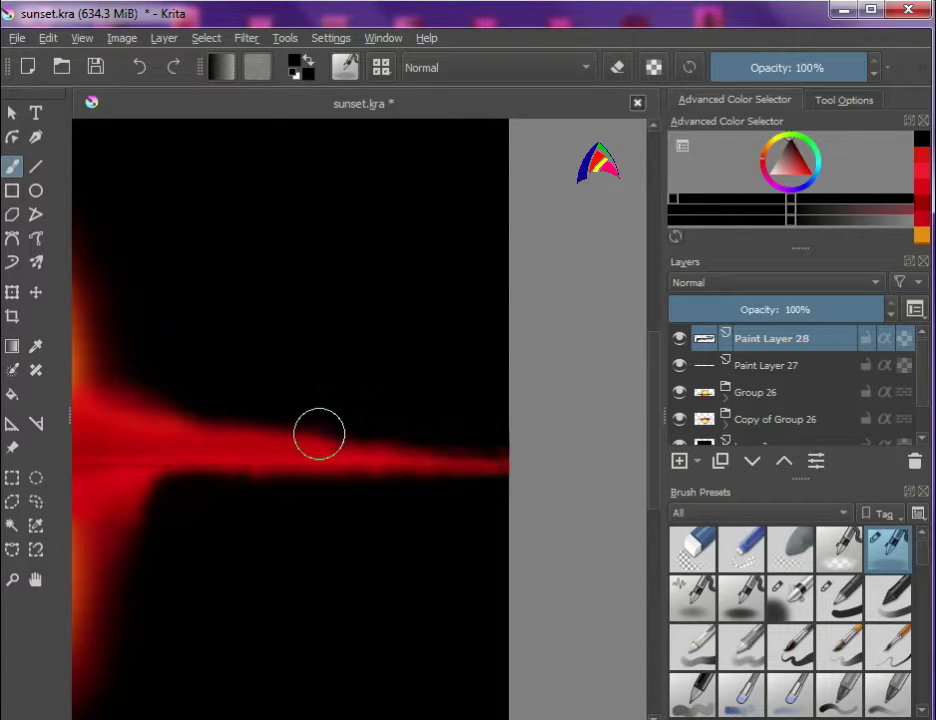
pyautogui.moveTo(69, 587); pyautogui.dragTo(2, 592)
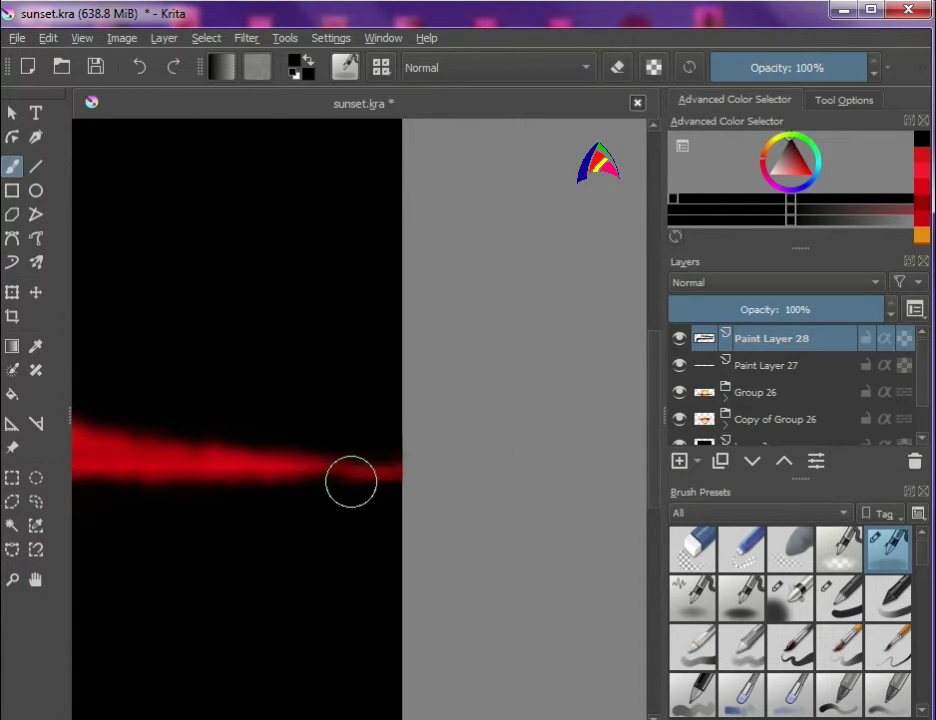
# Step: Darken the streak's left end and lower edge with soft freehand strokes
pyautogui.rightClick(300, 453)
pyautogui.click(339, 451)
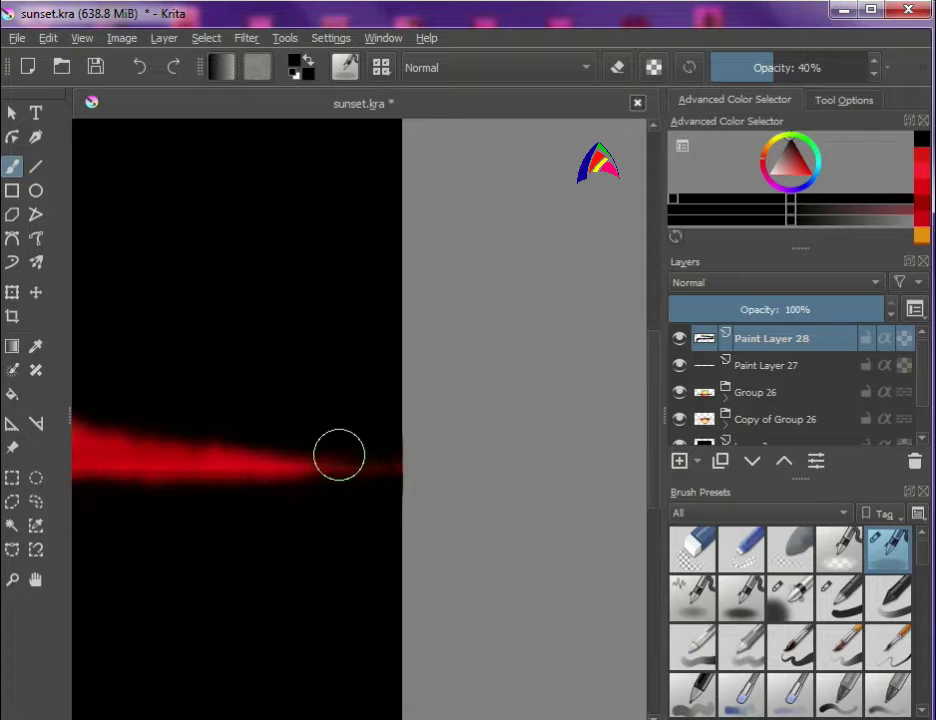
pyautogui.moveTo(274, 454); pyautogui.dragTo(461, 561)
pyautogui.press('m')
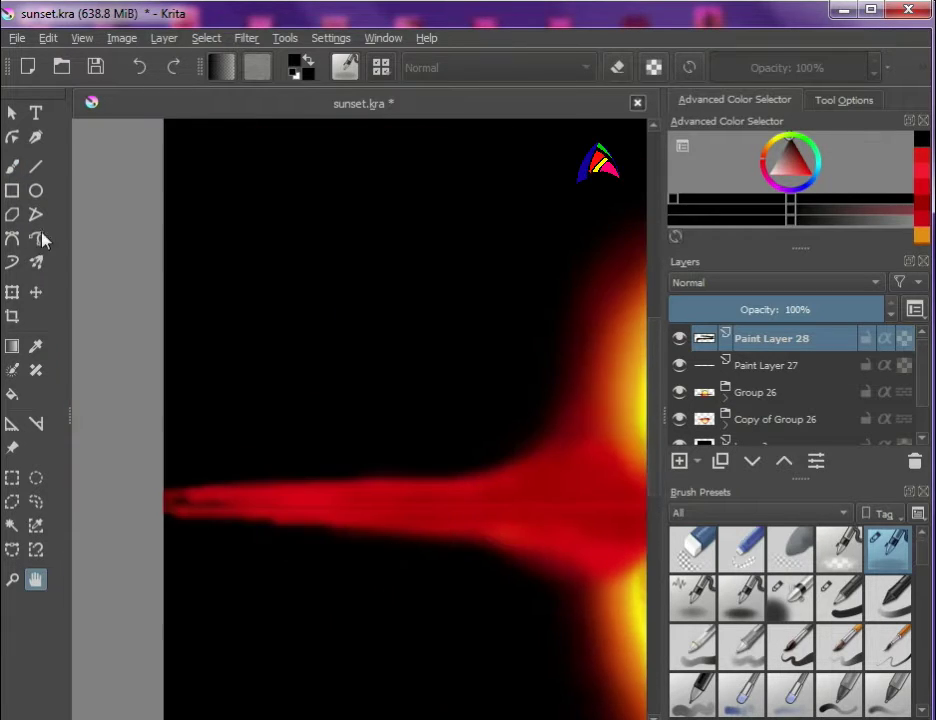
pyautogui.click(12, 166)
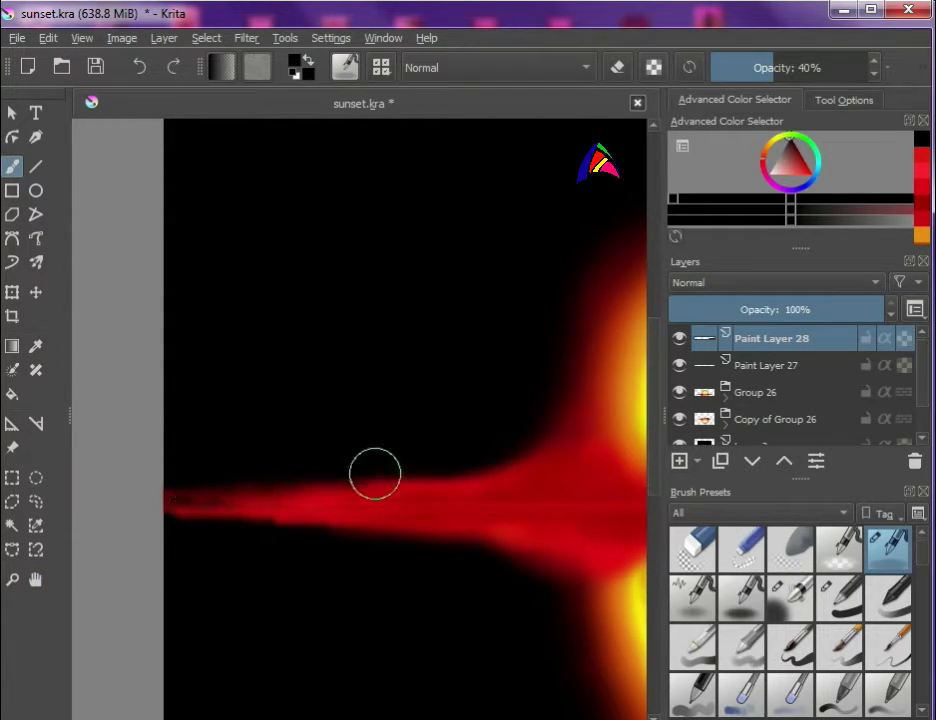
pyautogui.moveTo(186, 522)
pyautogui.mouseDown()
pyautogui.moveTo(539, 526)
pyautogui.moveTo(535, 549)
pyautogui.moveTo(470, 528)
pyautogui.moveTo(491, 528)
pyautogui.moveTo(318, 527)
pyautogui.moveTo(447, 527)
pyautogui.moveTo(472, 540)
pyautogui.moveTo(295, 527)
pyautogui.moveTo(182, 493)
pyautogui.moveTo(400, 480)
pyautogui.mouseUp()
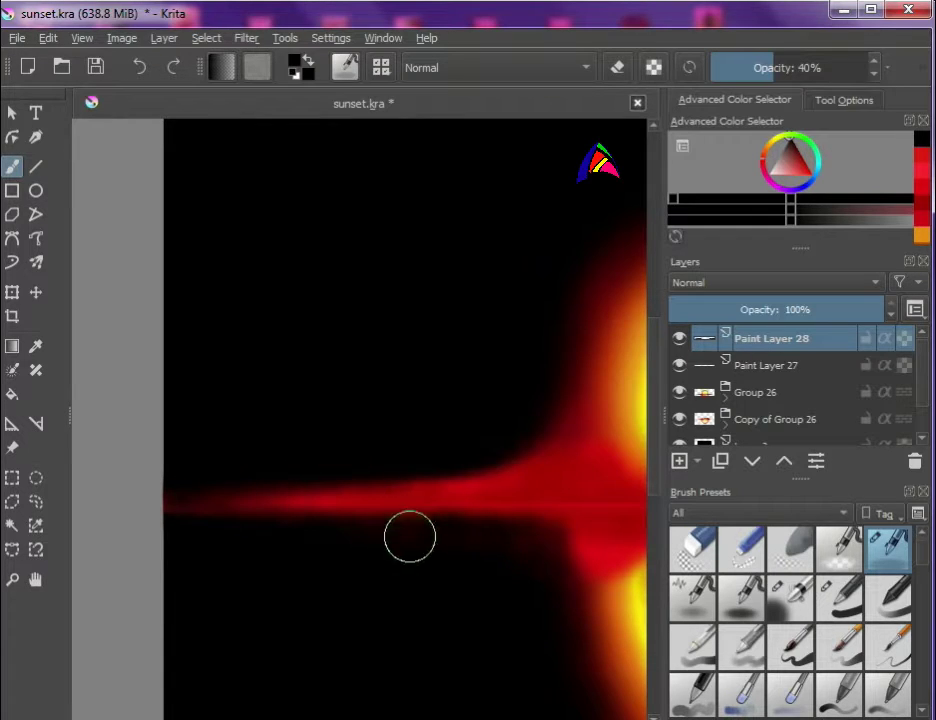
pyautogui.scroll(-3, 539, 602)
pyautogui.moveTo(539, 602)
pyautogui.mouseDown()
pyautogui.moveTo(331, 567)
pyautogui.moveTo(331, 549)
pyautogui.mouseUp()
# Step: Add dark speckled ripples across the reflection, extending to the band's left end
pyautogui.click(17, 38)
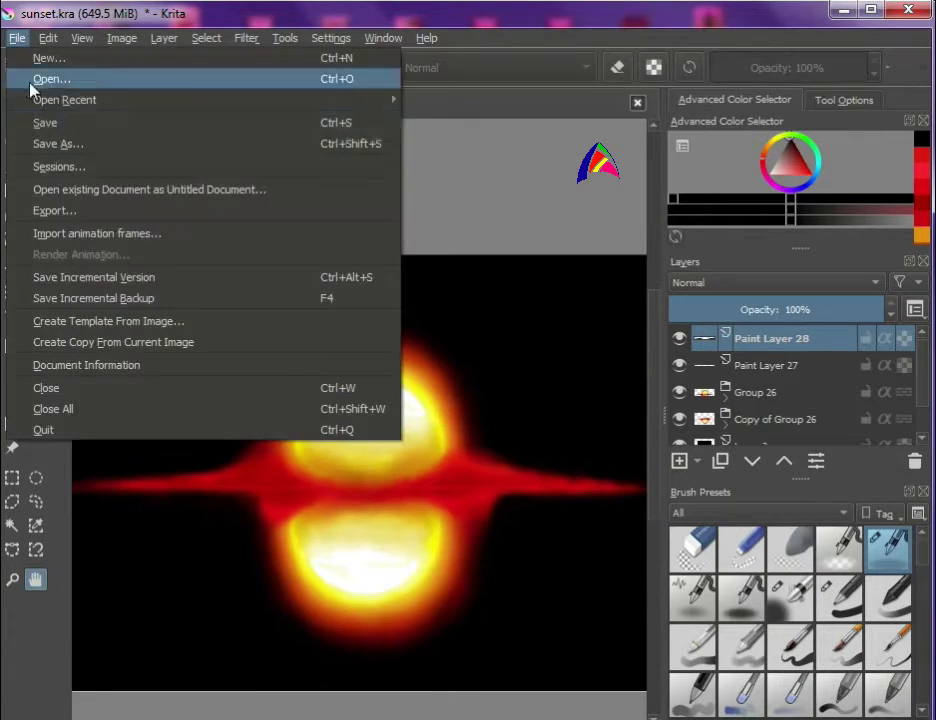
pyautogui.press('Escape')
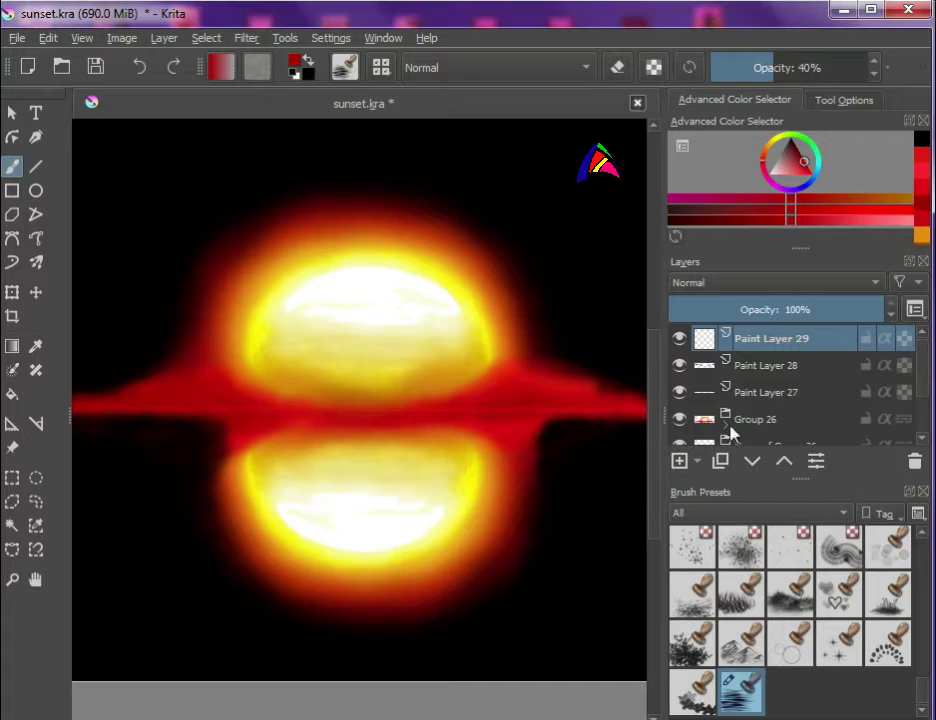
pyautogui.moveTo(455, 441); pyautogui.dragTo(457, 460)
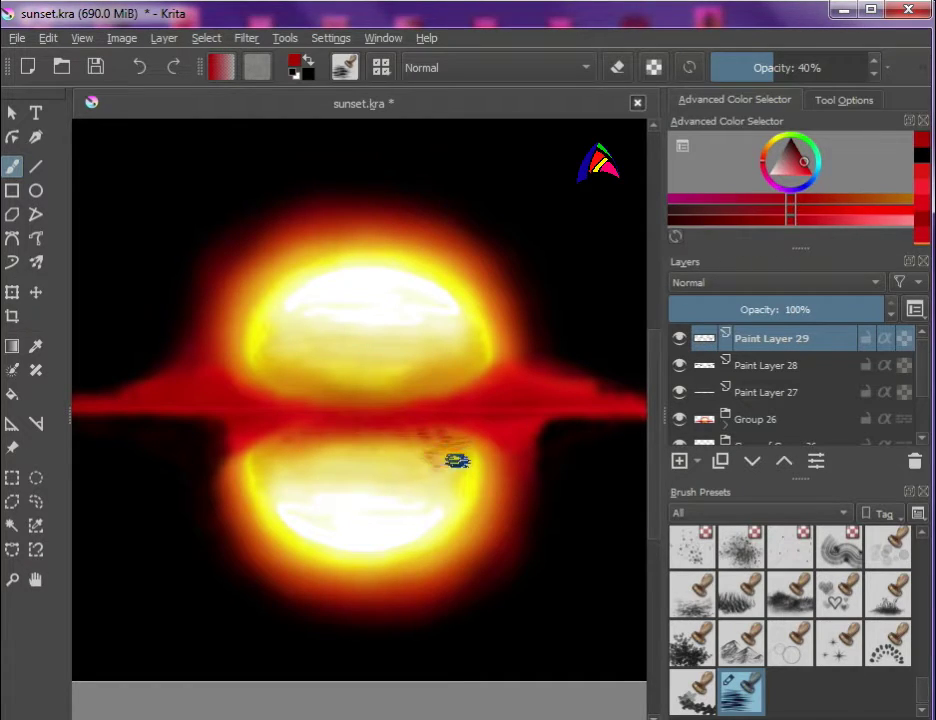
pyautogui.moveTo(393, 441)
pyautogui.mouseDown()
pyautogui.moveTo(395, 472)
pyautogui.moveTo(331, 452)
pyautogui.mouseUp()
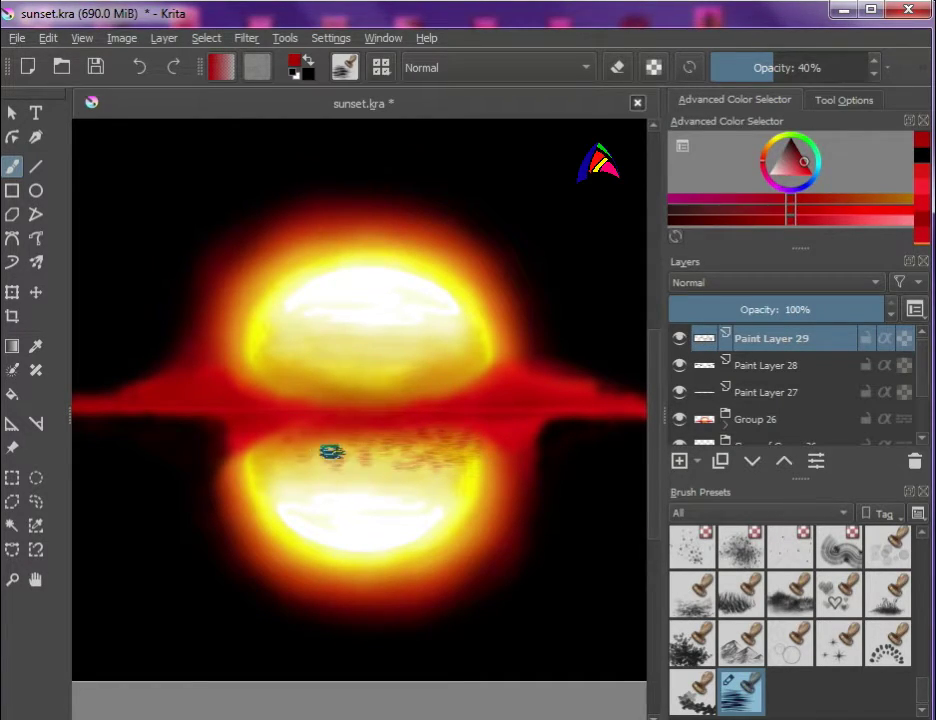
pyautogui.moveTo(242, 432); pyautogui.dragTo(267, 453)
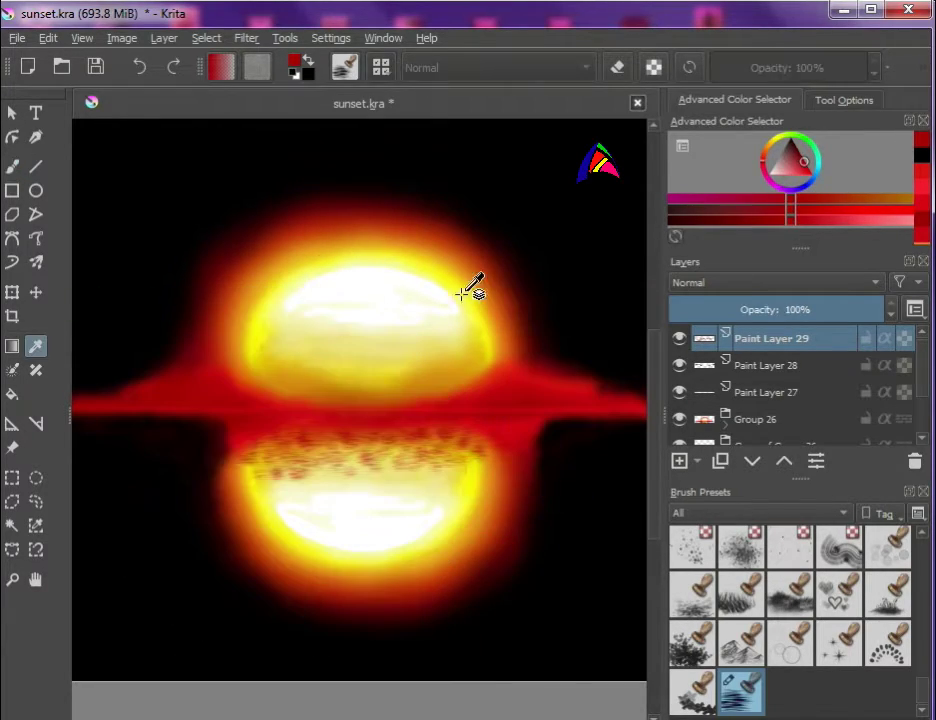
# Step: Paint orange horizontal streaks across the lower sun and the reflection's edges and bottom
pyautogui.press('q')
pyautogui.moveTo(240, 470); pyautogui.dragTo(370, 487)
pyautogui.moveTo(432, 515)
pyautogui.mouseDown()
pyautogui.moveTo(244, 472)
pyautogui.moveTo(455, 464)
pyautogui.moveTo(274, 437)
pyautogui.moveTo(378, 500)
pyautogui.moveTo(215, 524)
pyautogui.moveTo(290, 581)
pyautogui.moveTo(498, 533)
pyautogui.mouseUp()
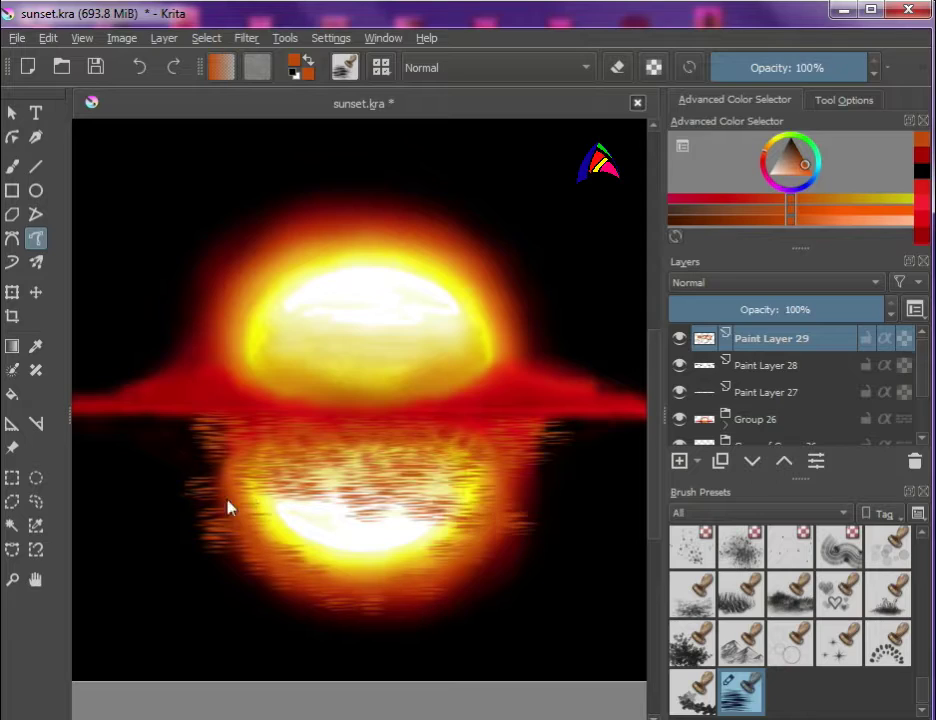
pyautogui.moveTo(158, 480); pyautogui.dragTo(518, 502)
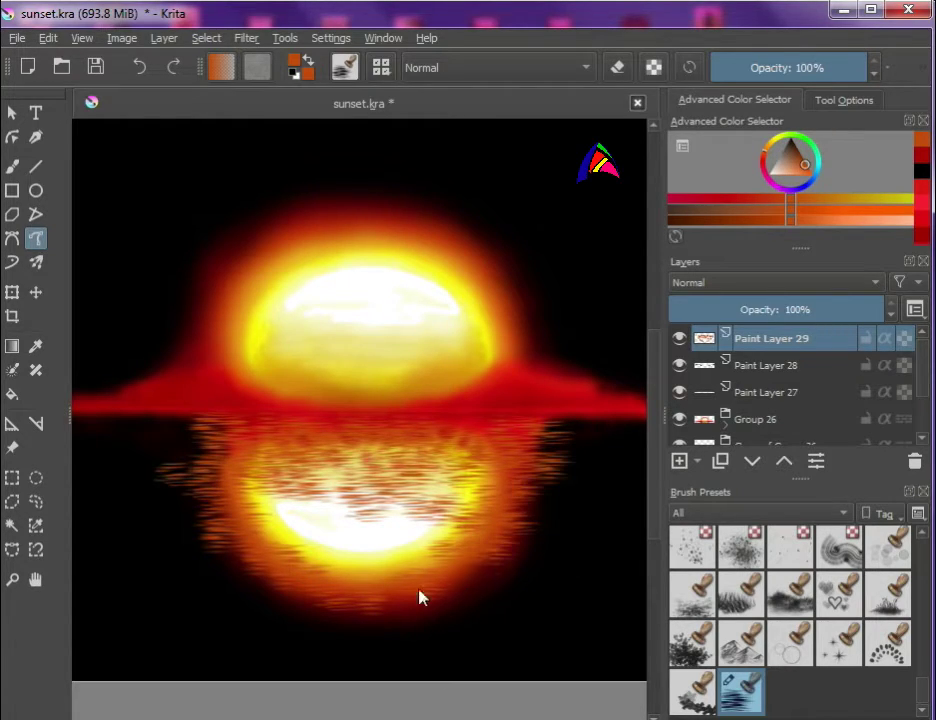
pyautogui.moveTo(420, 597); pyautogui.dragTo(542, 572)
pyautogui.moveTo(262, 598)
pyautogui.mouseDown()
pyautogui.moveTo(242, 608)
pyautogui.moveTo(489, 631)
pyautogui.mouseUp()
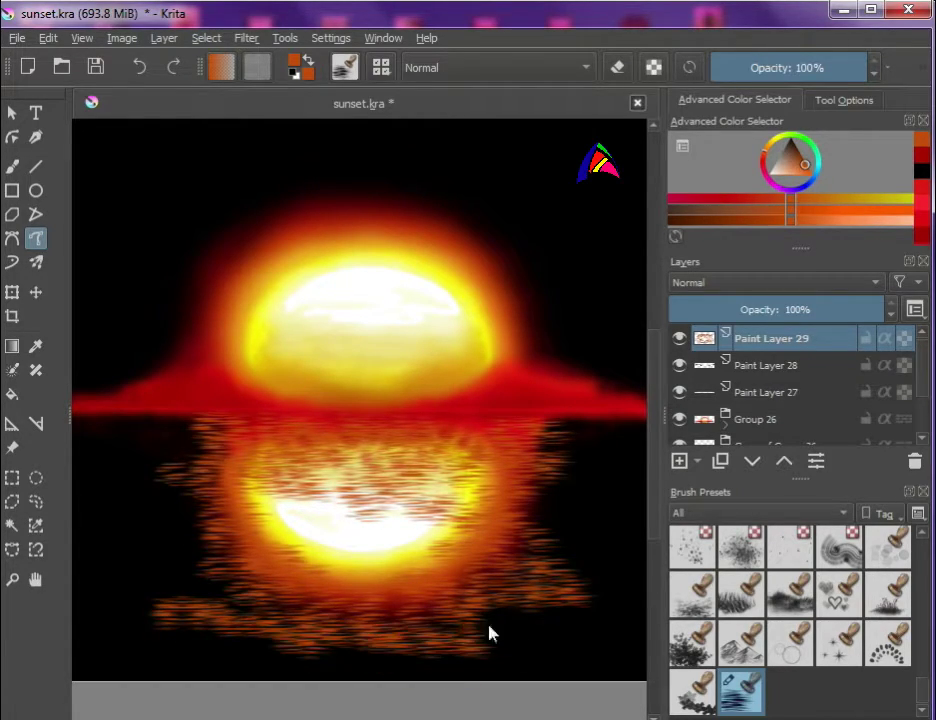
pyautogui.press('Insert')
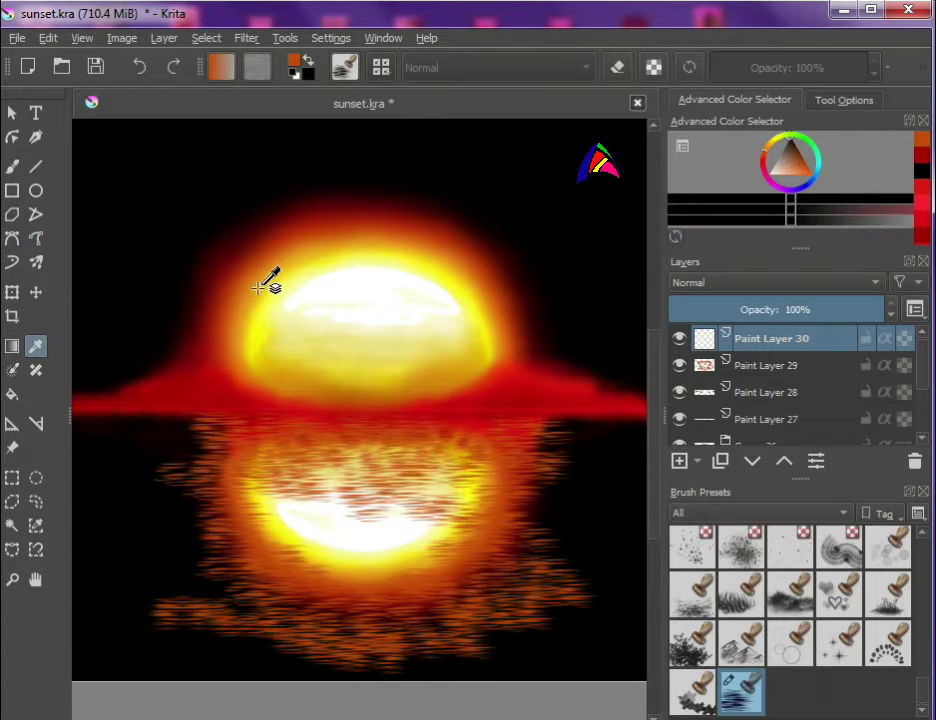
# Step: Paint pale yellow streaks sampled from the sun over the reflection on two layers
pyautogui.keyDown('ctrl'); pyautogui.click(267, 281); pyautogui.keyUp('ctrl')
pyautogui.moveTo(247, 521)
pyautogui.mouseDown()
pyautogui.moveTo(288, 591)
pyautogui.moveTo(449, 526)
pyautogui.moveTo(399, 564)
pyautogui.moveTo(227, 570)
pyautogui.moveTo(516, 522)
pyautogui.moveTo(529, 533)
pyautogui.moveTo(334, 501)
pyautogui.moveTo(484, 535)
pyautogui.mouseUp()
pyautogui.click(679, 460)
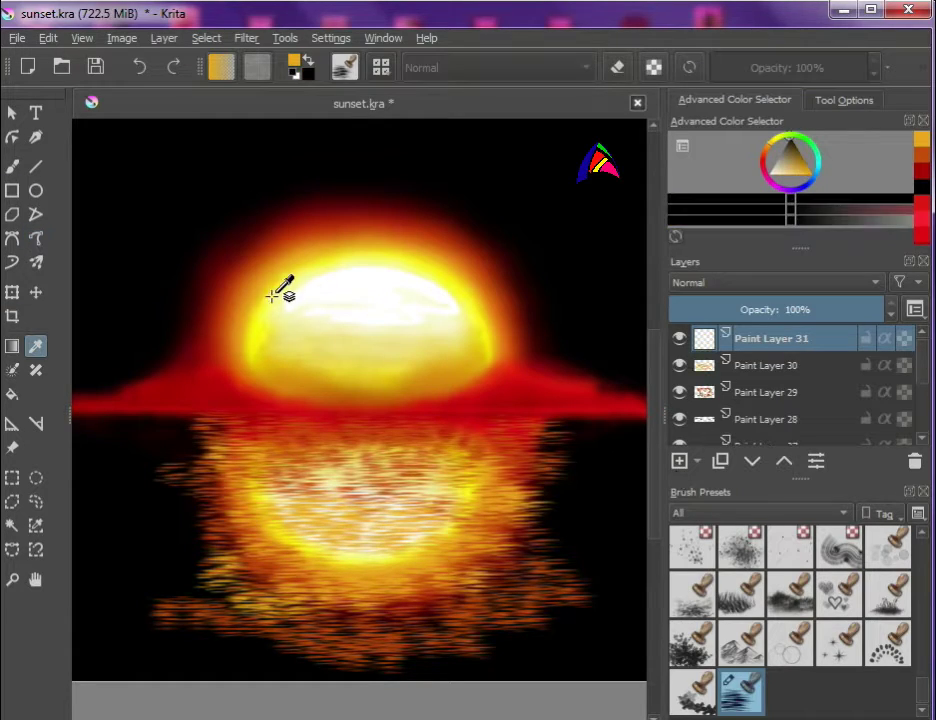
pyautogui.keyDown('ctrl'); pyautogui.click(282, 288); pyautogui.keyUp('ctrl')
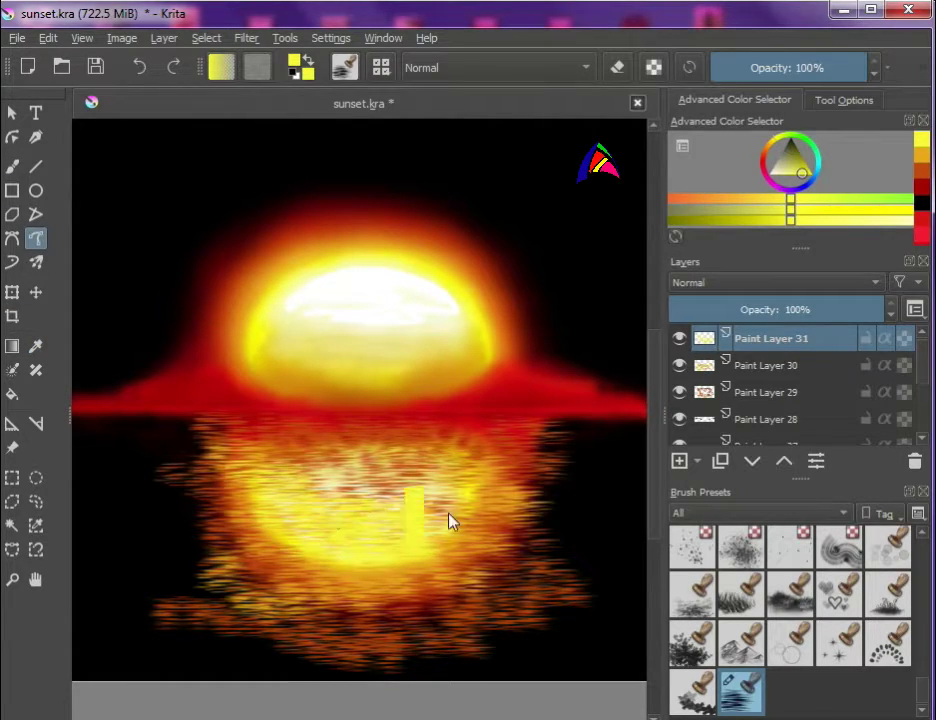
pyautogui.moveTo(384, 553)
pyautogui.mouseDown()
pyautogui.moveTo(479, 580)
pyautogui.moveTo(397, 616)
pyautogui.moveTo(581, 591)
pyautogui.moveTo(286, 602)
pyautogui.moveTo(409, 565)
pyautogui.mouseUp()
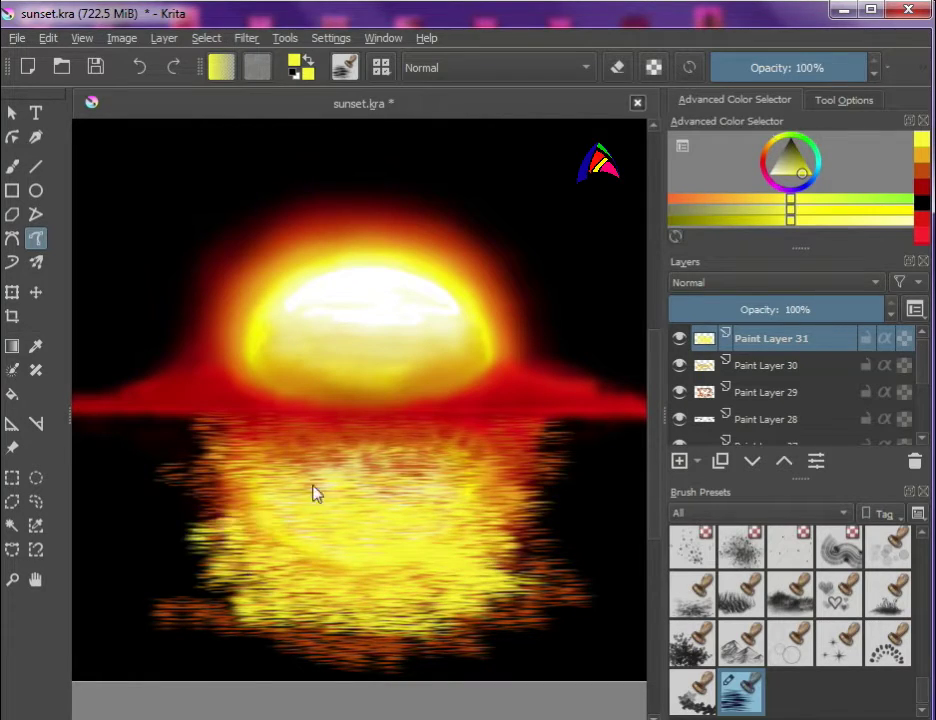
# Step: On a new layer, paint orange horizontal ripples sampled from the sun's glow
pyautogui.press('Insert')
pyautogui.keyDown('ctrl'); pyautogui.click(236, 289); pyautogui.keyUp('ctrl')
pyautogui.click(35, 238)
pyautogui.rightClick(271, 417)
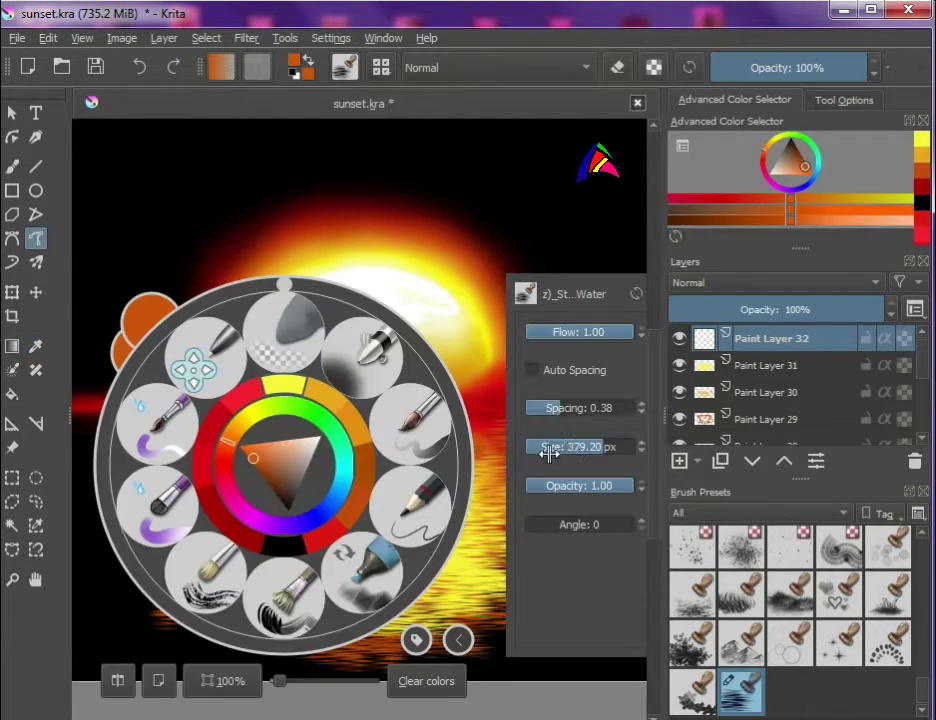
pyautogui.moveTo(387, 480)
pyautogui.mouseDown()
pyautogui.moveTo(294, 516)
pyautogui.moveTo(413, 497)
pyautogui.mouseUp()
pyautogui.moveTo(468, 521)
pyautogui.mouseDown()
pyautogui.moveTo(213, 522)
pyautogui.moveTo(478, 478)
pyautogui.mouseUp()
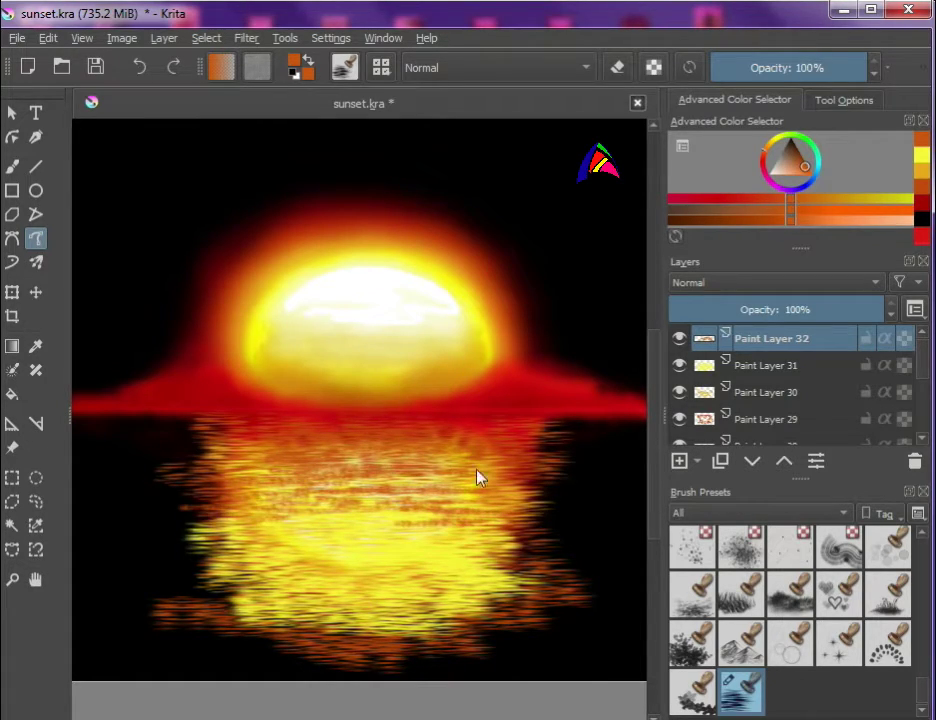
# Step: Undo a stray dark red stroke and outline a rectangle covering the water
pyautogui.click(680, 460)
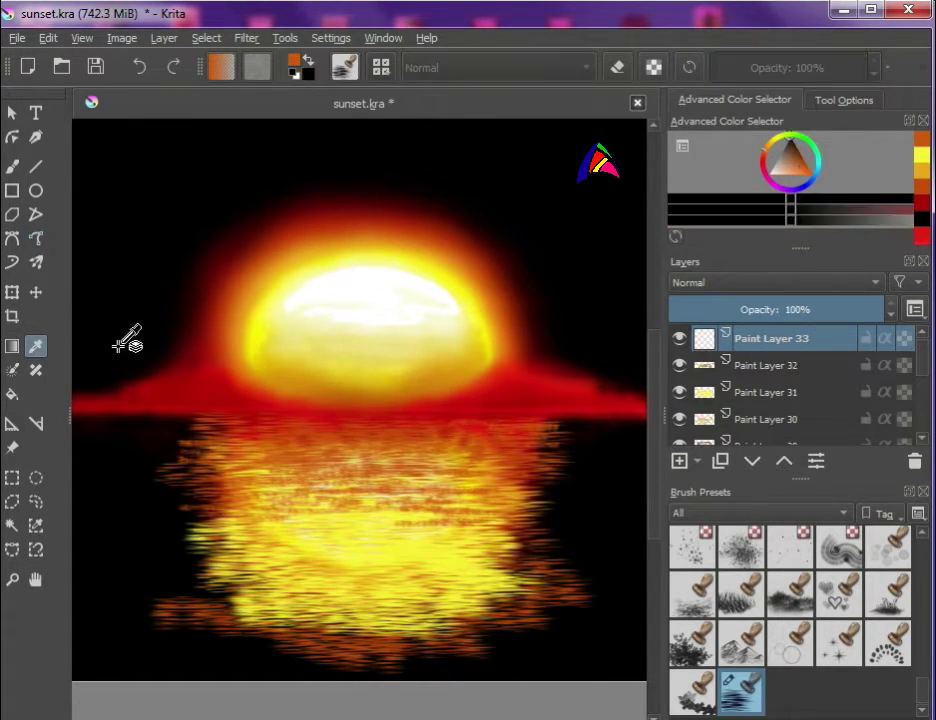
pyautogui.keyDown('ctrl'); pyautogui.click(125, 335); pyautogui.keyUp('ctrl')
pyautogui.rightClick(224, 463)
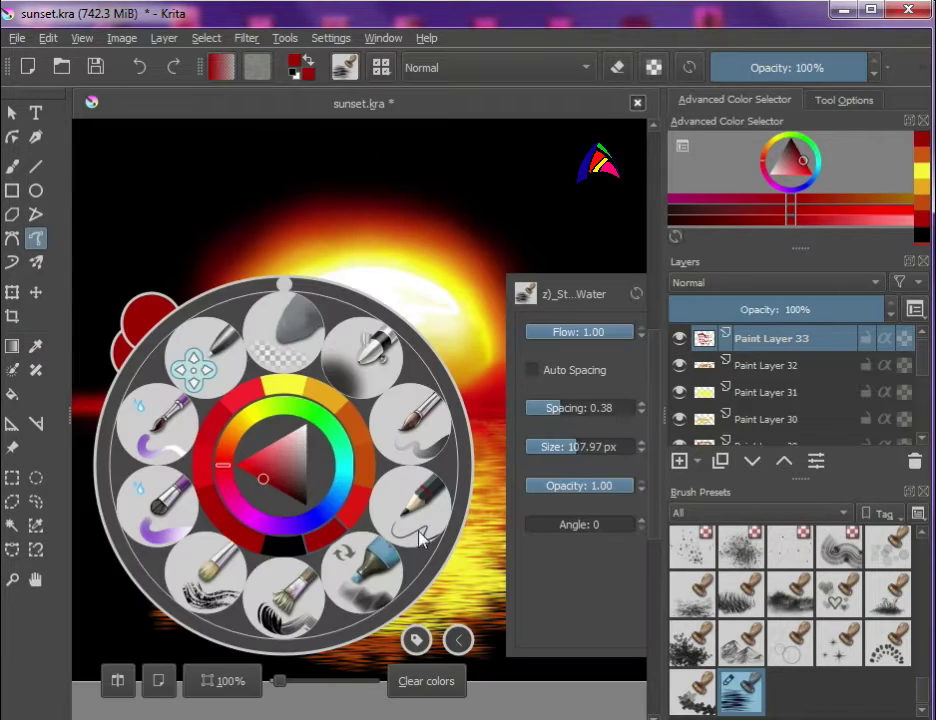
pyautogui.rightClick(233, 461)
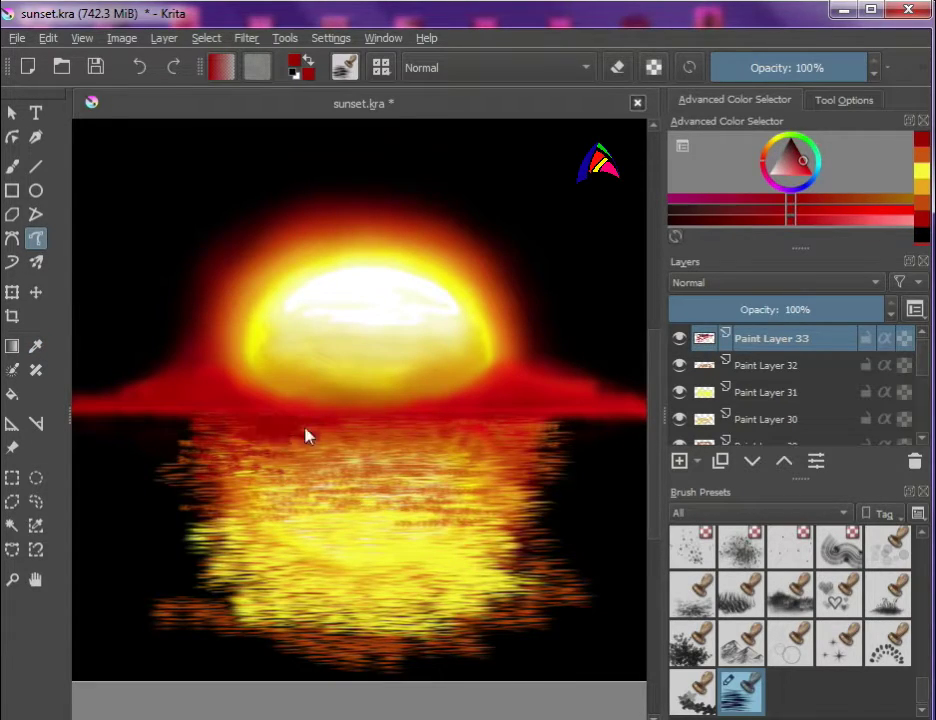
pyautogui.moveTo(360, 459); pyautogui.dragTo(417, 461)
pyautogui.hotkey('ctrl', 'z')
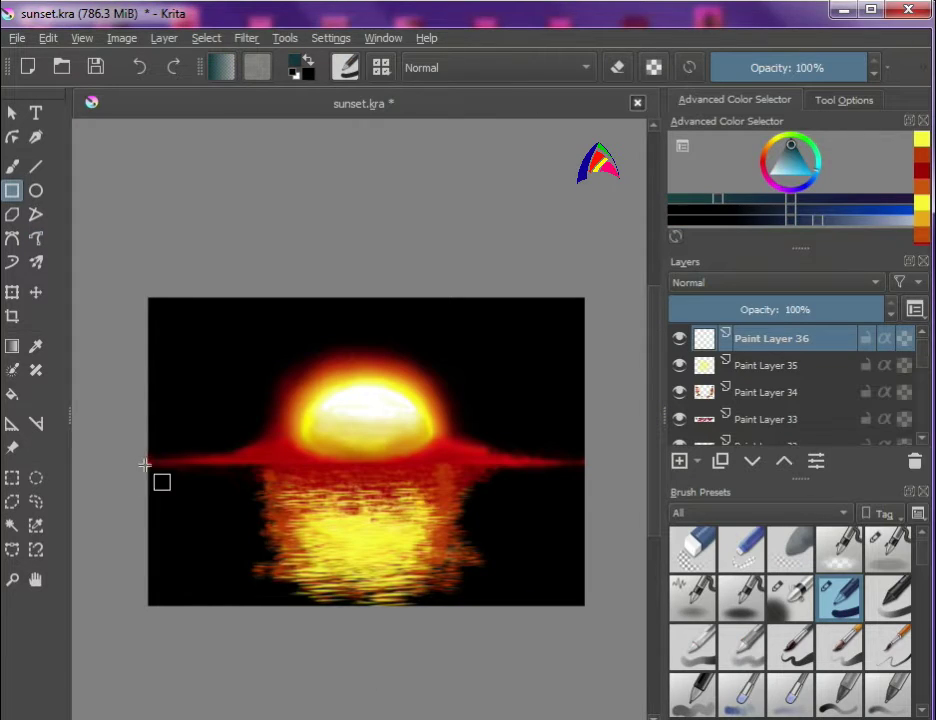
pyautogui.moveTo(150, 465); pyautogui.dragTo(536, 625)
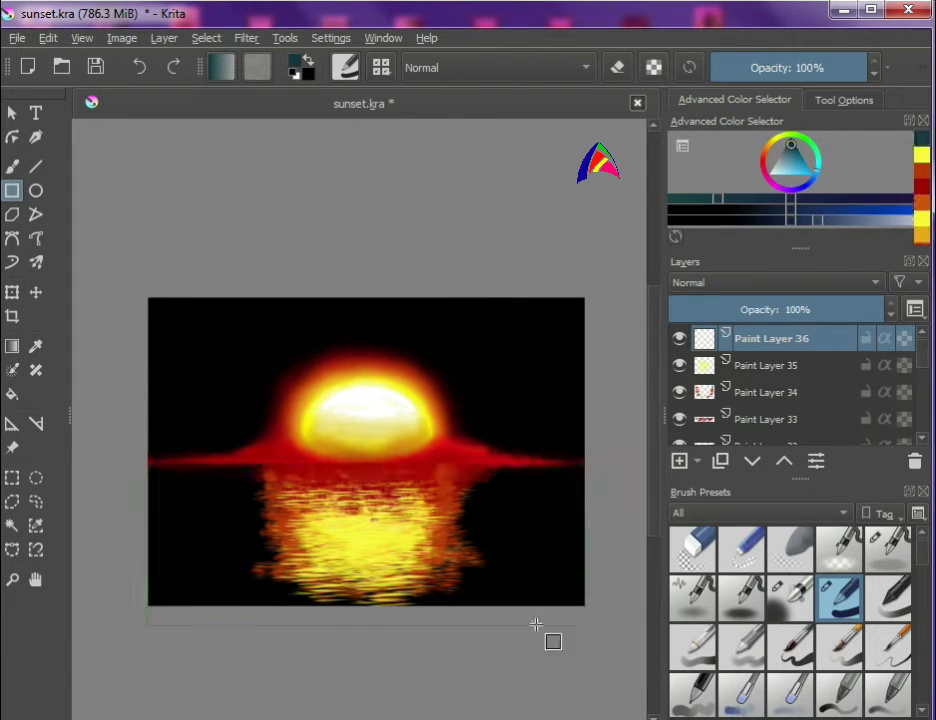
# Step: Fill the water rectangle with teal, move it below Copy of Group 26, and lower opacity
pyautogui.press('f')
pyautogui.click(752, 462)
pyautogui.click(752, 462)
pyautogui.click(752, 462)
pyautogui.click(752, 462)
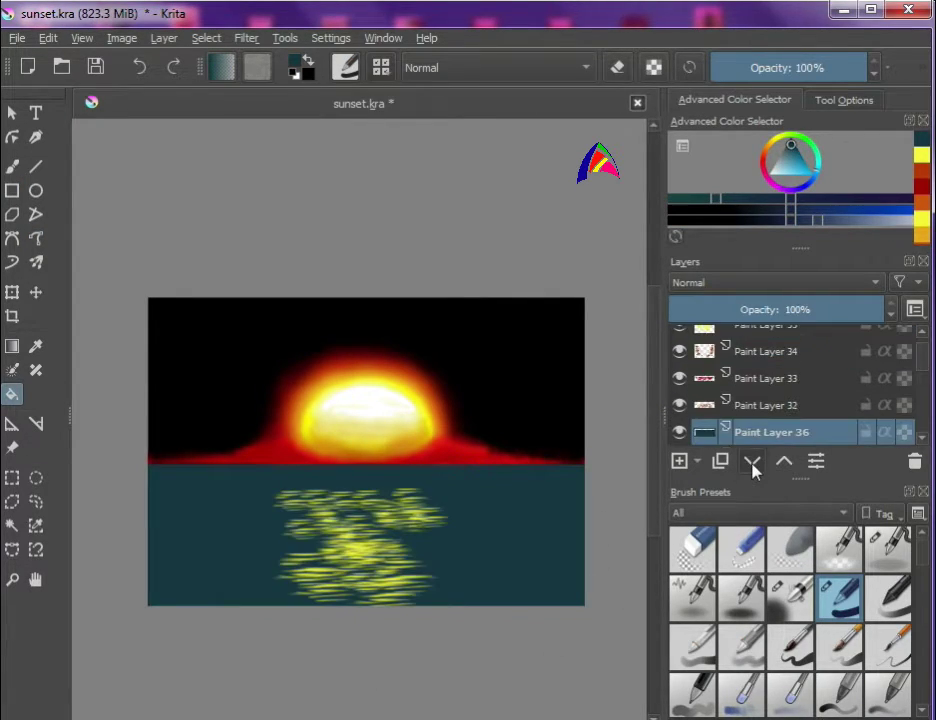
pyautogui.click(752, 462)
pyautogui.click(752, 462)
pyautogui.click(752, 462)
pyautogui.click(752, 462)
pyautogui.click(752, 462)
pyautogui.click(752, 462)
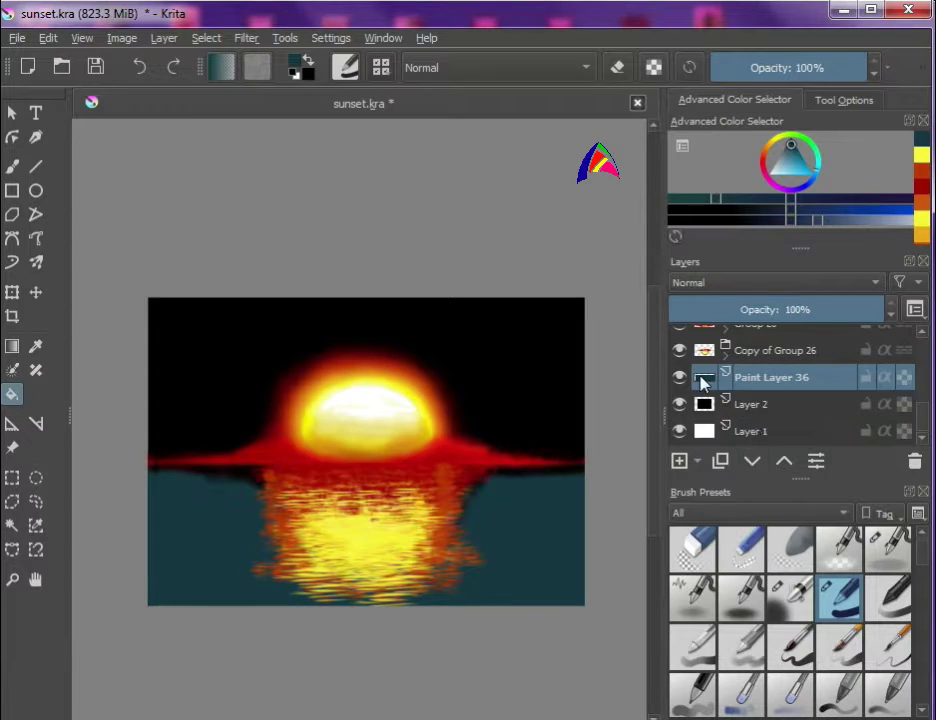
pyautogui.moveTo(775, 310); pyautogui.dragTo(692, 311)
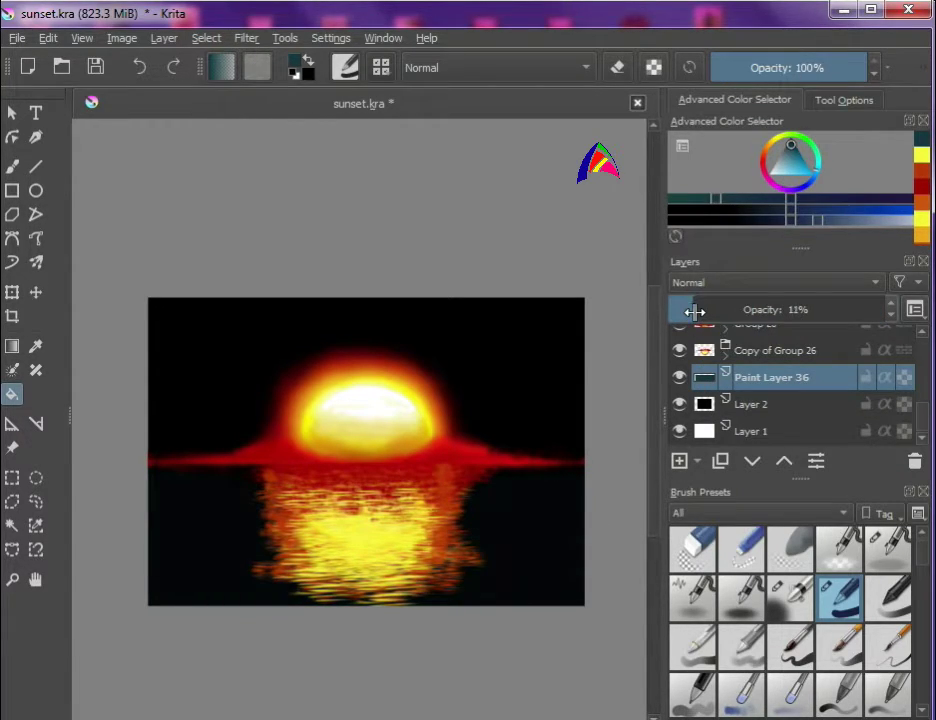
# Step: Paint a pale strip over the water on a new layer faded to 2% opacity
pyautogui.click(679, 460)
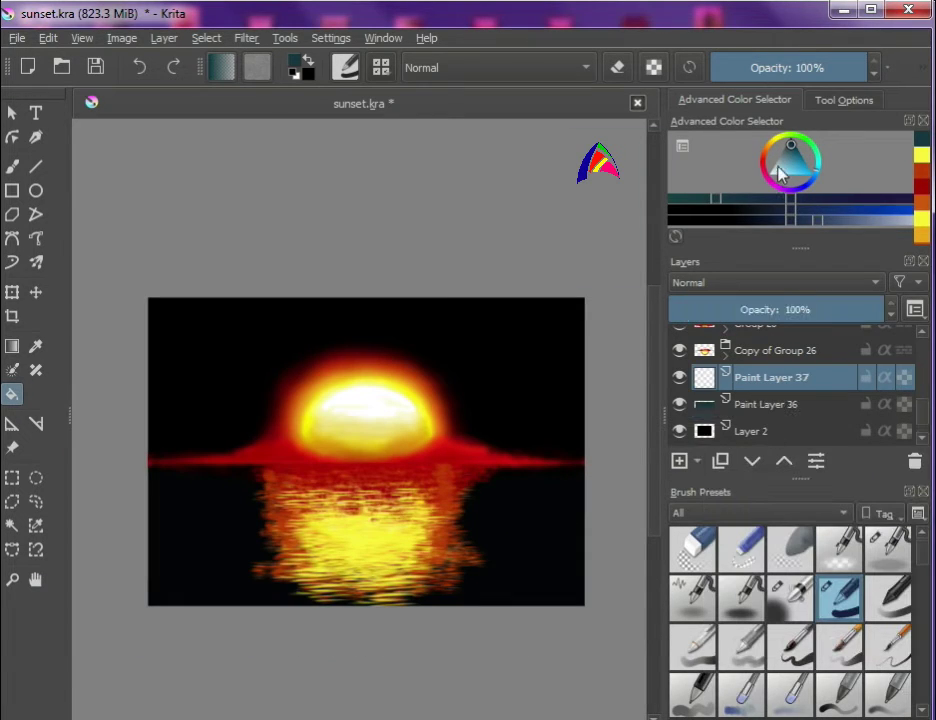
pyautogui.click(777, 166)
pyautogui.moveTo(130, 467); pyautogui.dragTo(92, 376)
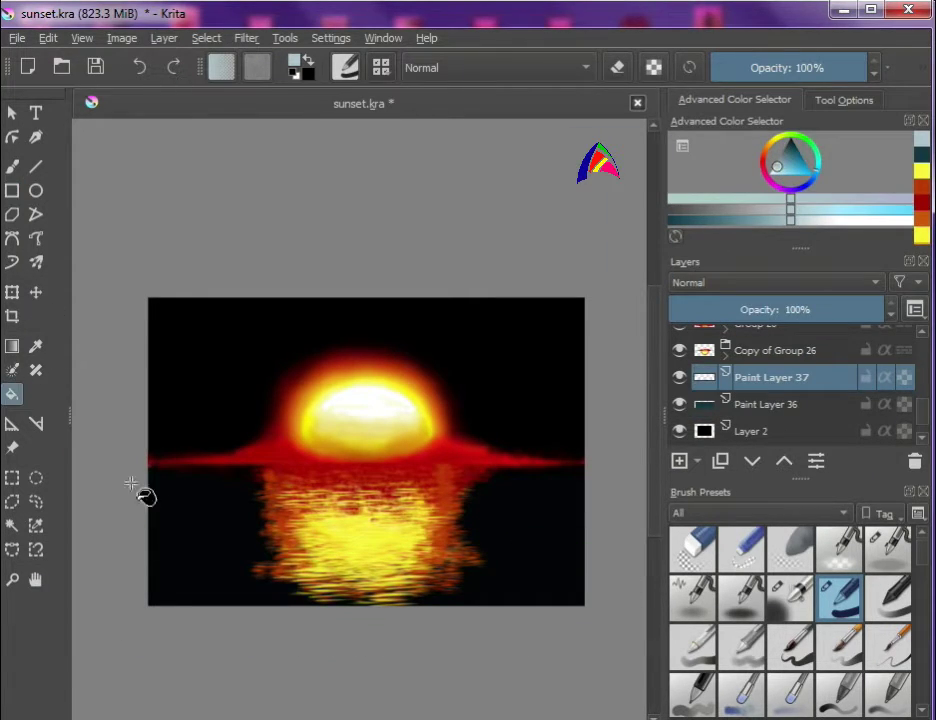
pyautogui.moveTo(750, 311); pyautogui.dragTo(675, 313)
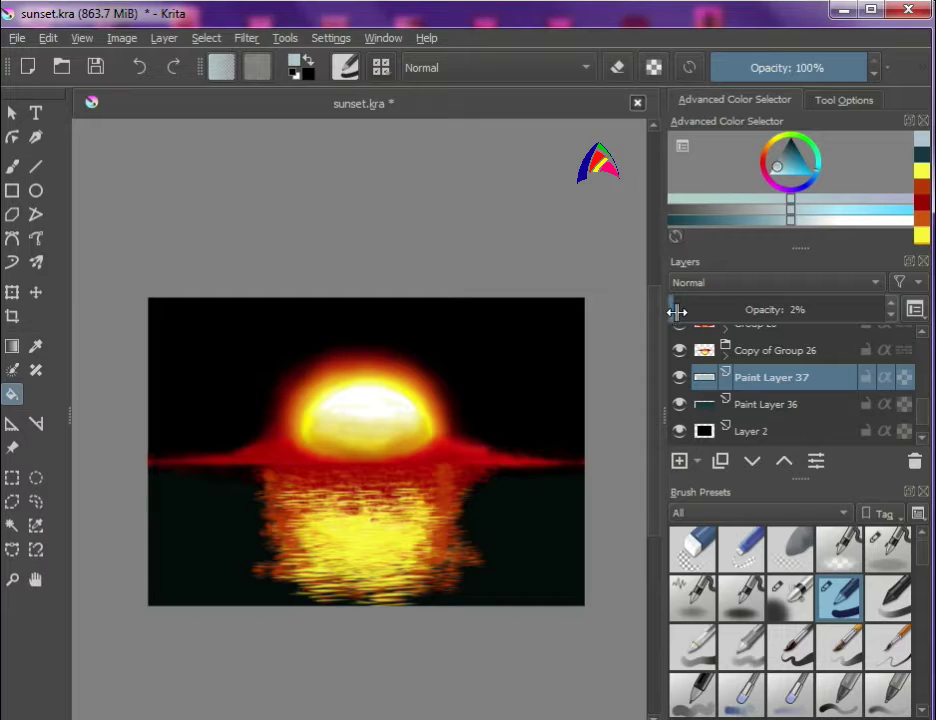
pyautogui.scroll(2, 470, 494)
pyautogui.click(679, 460)
pyautogui.scroll(-5, 762, 626)
pyautogui.click(740, 656)
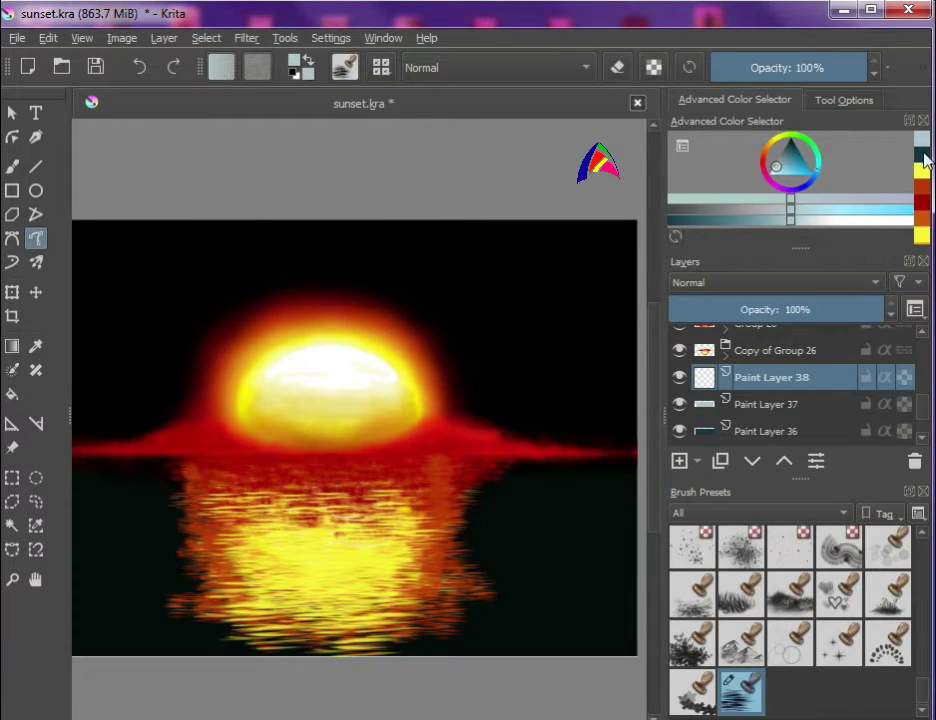
# Step: Choose a dark blue colour and shrink the brush to about 70 px
pyautogui.click(761, 219)
pyautogui.click(794, 150)
pyautogui.click(882, 209)
pyautogui.click(795, 175)
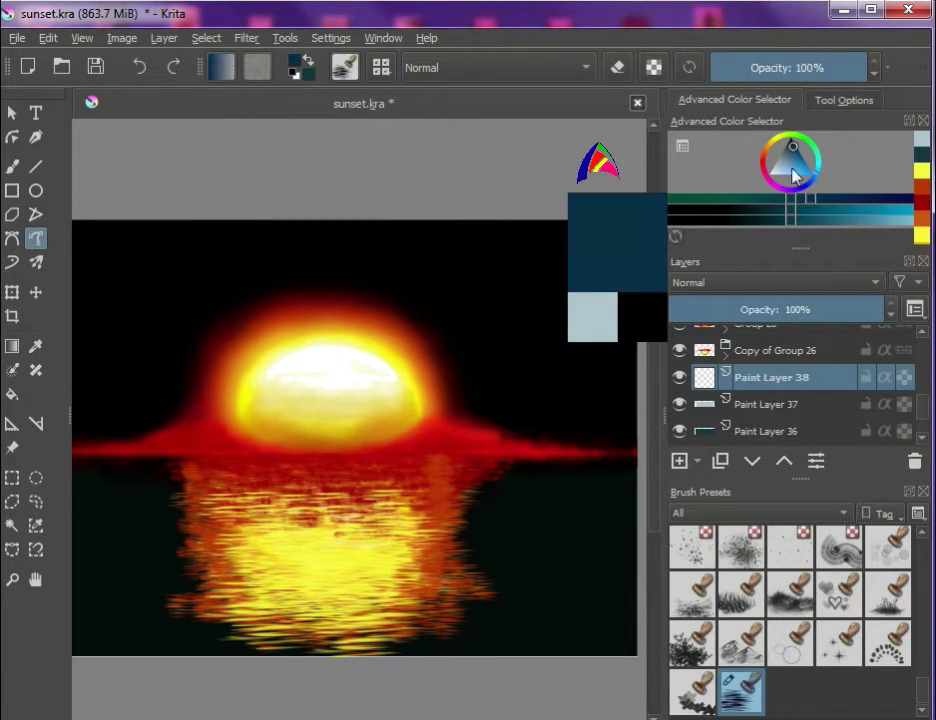
pyautogui.scroll(1, 600, 535)
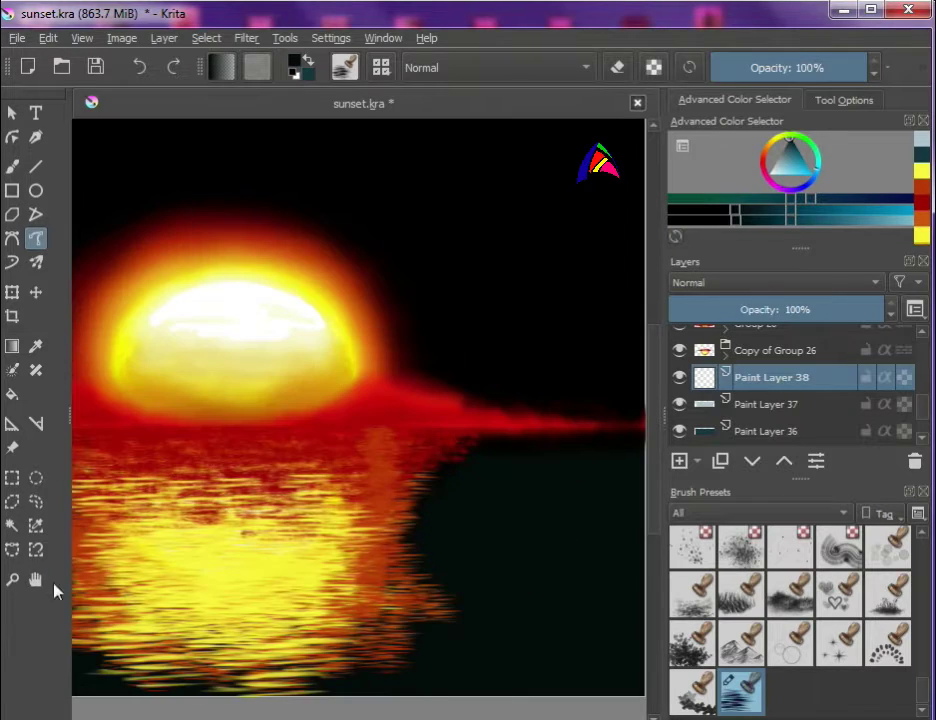
pyautogui.rightClick(283, 453)
pyautogui.click(578, 437)
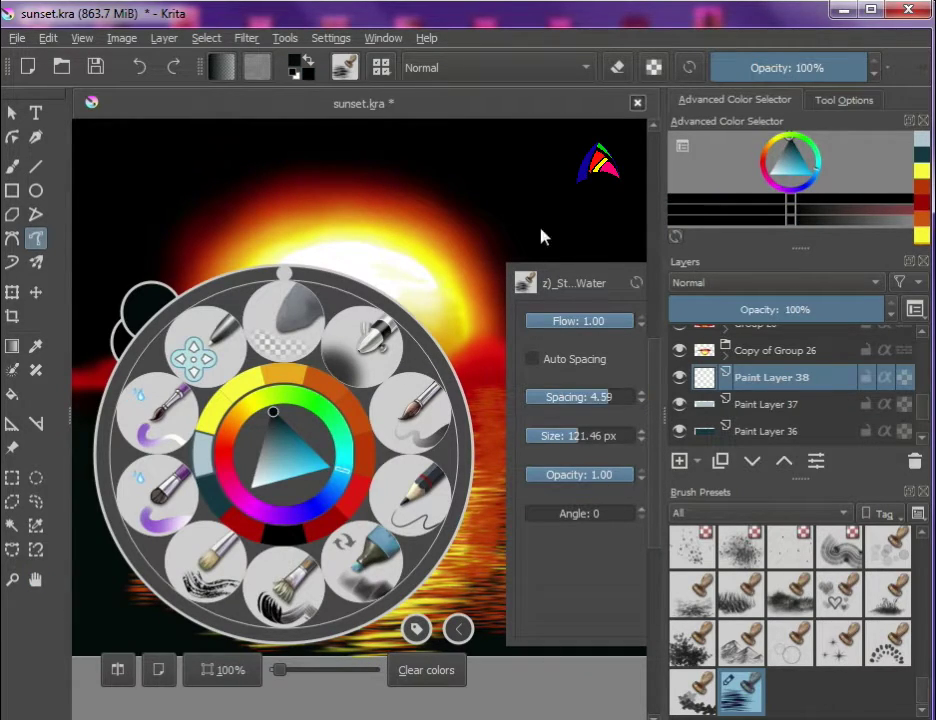
pyautogui.click(541, 236)
# Step: Switch to black and set brush spacing 0.17 and opacity 79%
pyautogui.rightClick(591, 485)
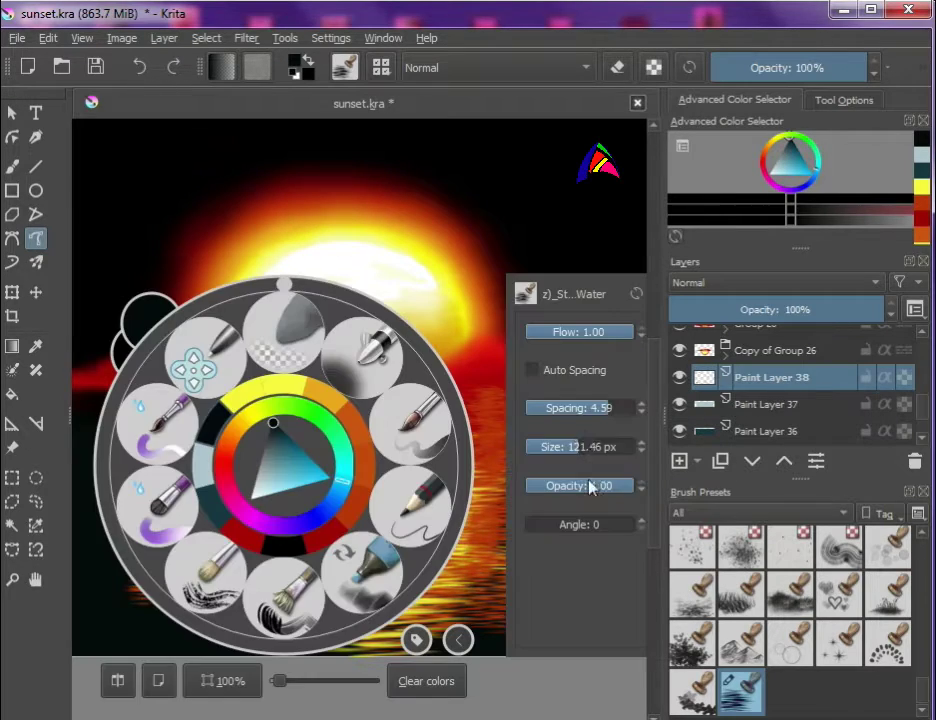
pyautogui.click(526, 422)
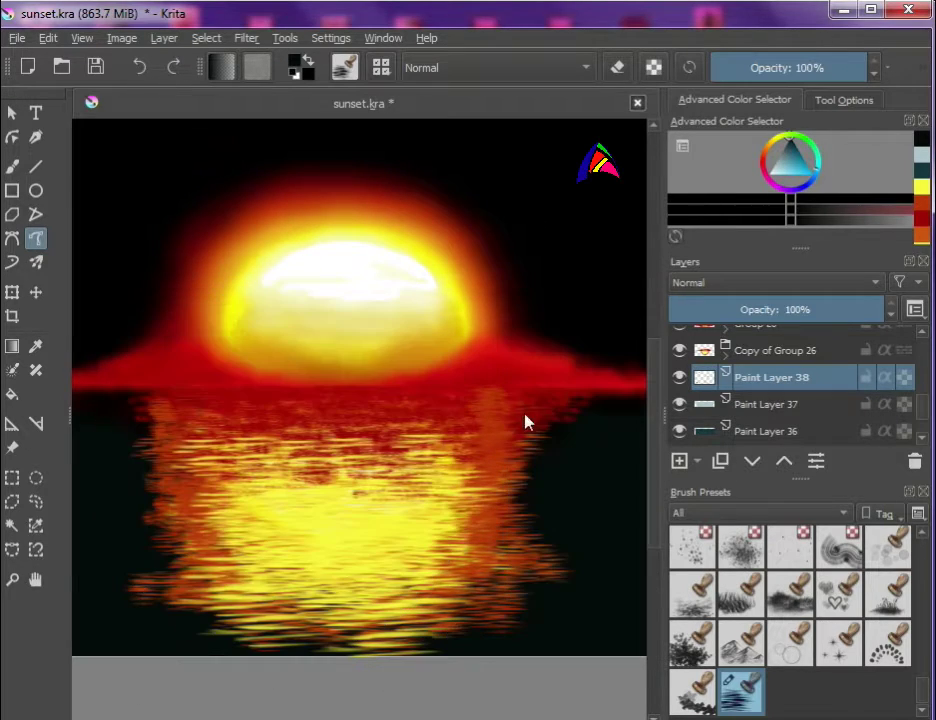
pyautogui.click(811, 204)
pyautogui.rightClick(588, 512)
pyautogui.rightClick(535, 507)
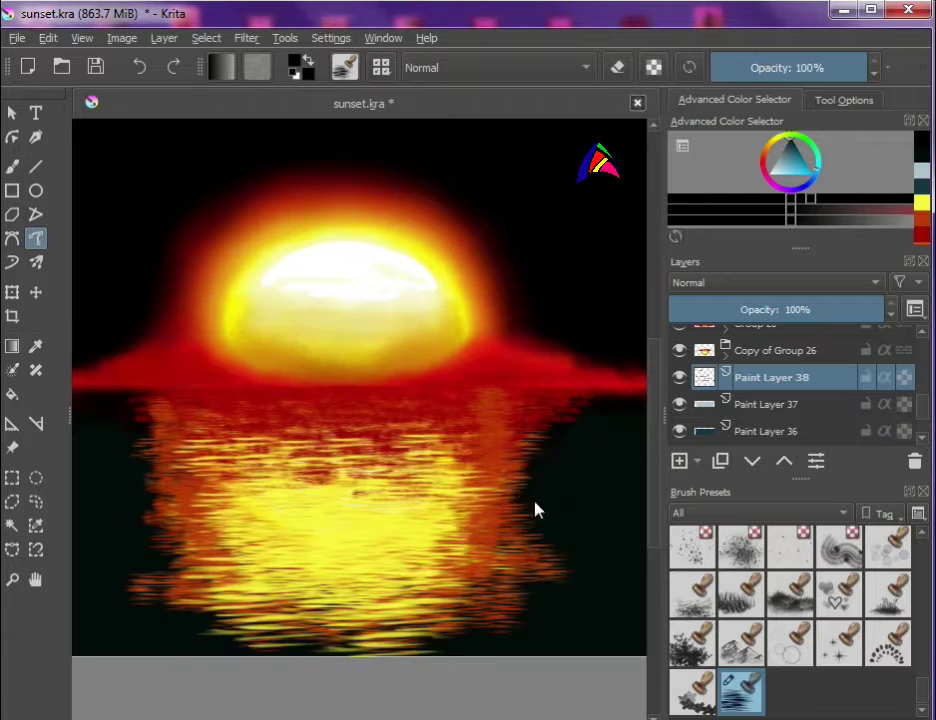
pyautogui.rightClick(535, 507)
pyautogui.rightClick(604, 496)
pyautogui.rightClick(604, 496)
pyautogui.rightClick(566, 483)
pyautogui.rightClick(556, 483)
pyautogui.moveTo(553, 411); pyautogui.dragTo(565, 411)
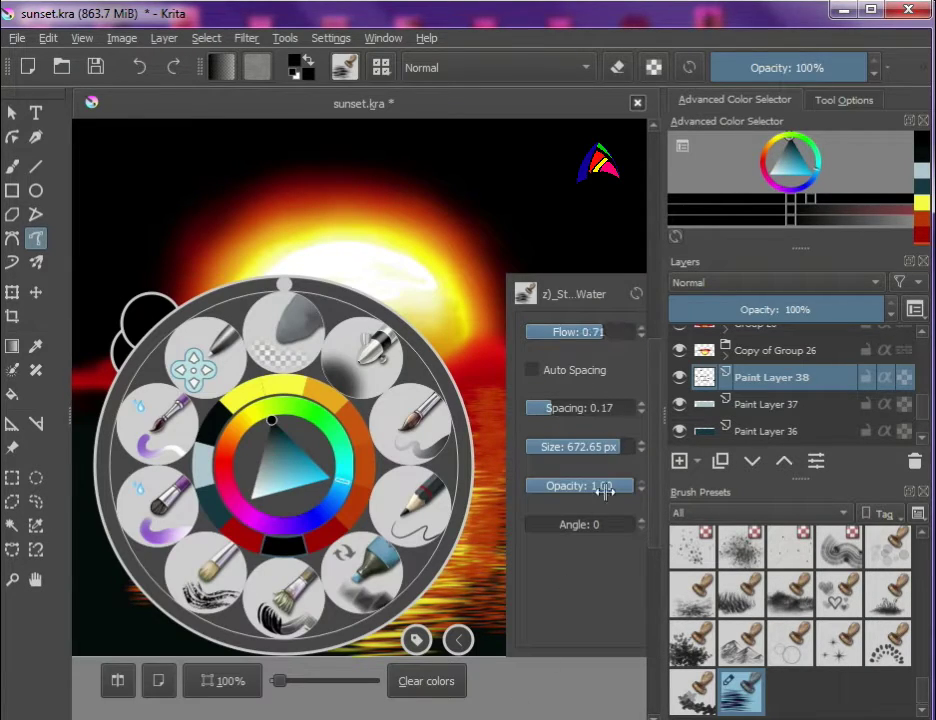
pyautogui.moveTo(600, 486); pyautogui.dragTo(580, 486)
# Step: Mirror the view, centre the whole sunset, and add Paint Layer 39
pyautogui.scroll(2, 194, 581)
pyautogui.scroll(2, 420, 468)
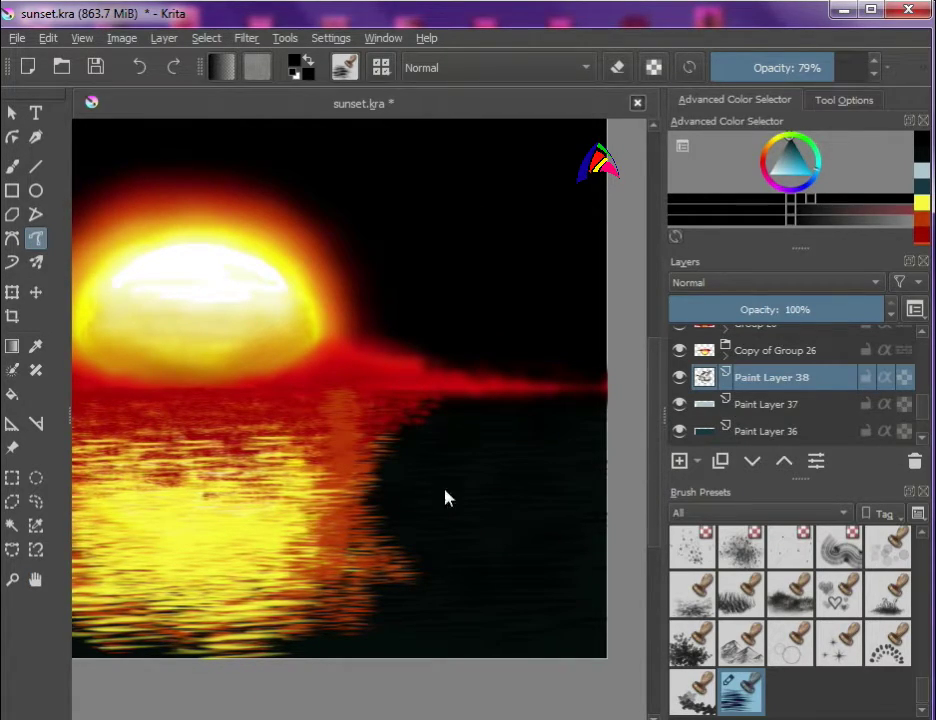
pyautogui.press('m')
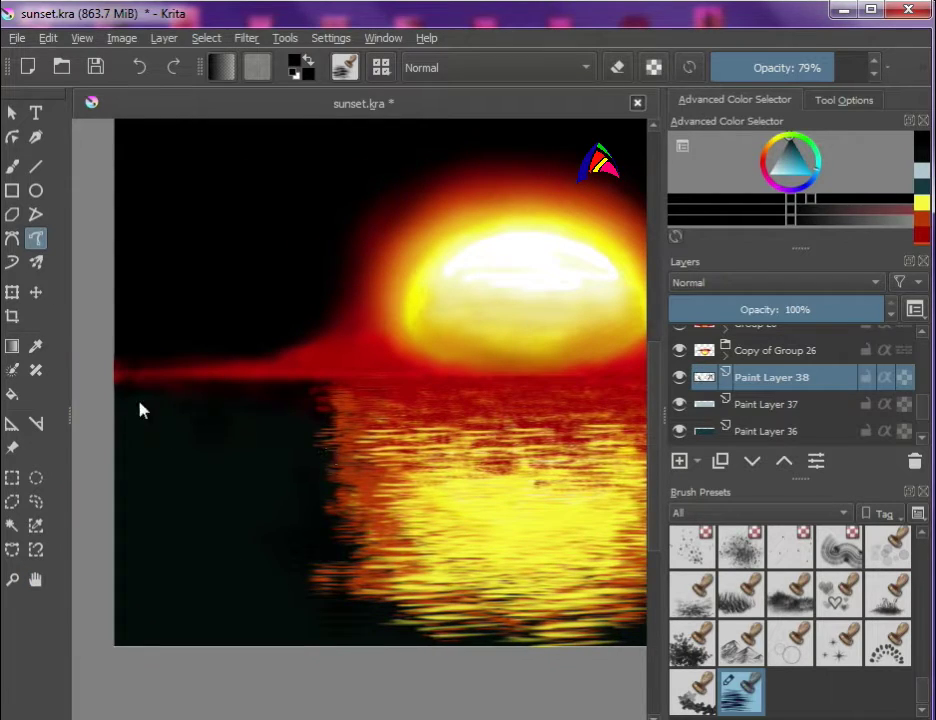
pyautogui.click(35, 579)
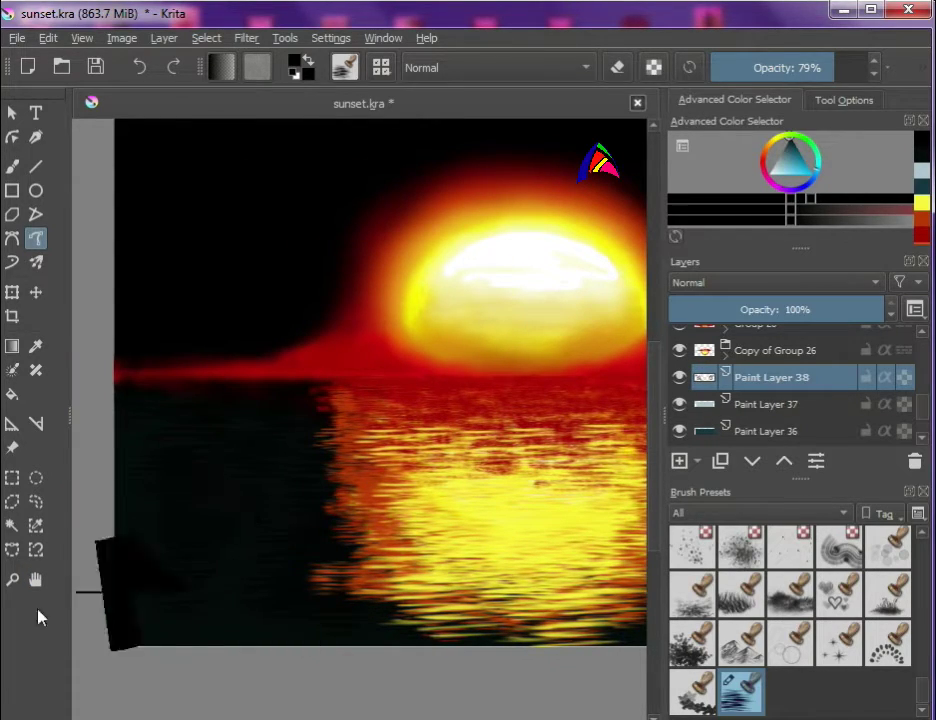
pyautogui.scroll(-2, 210, 585)
pyautogui.moveTo(210, 585); pyautogui.dragTo(397, 565)
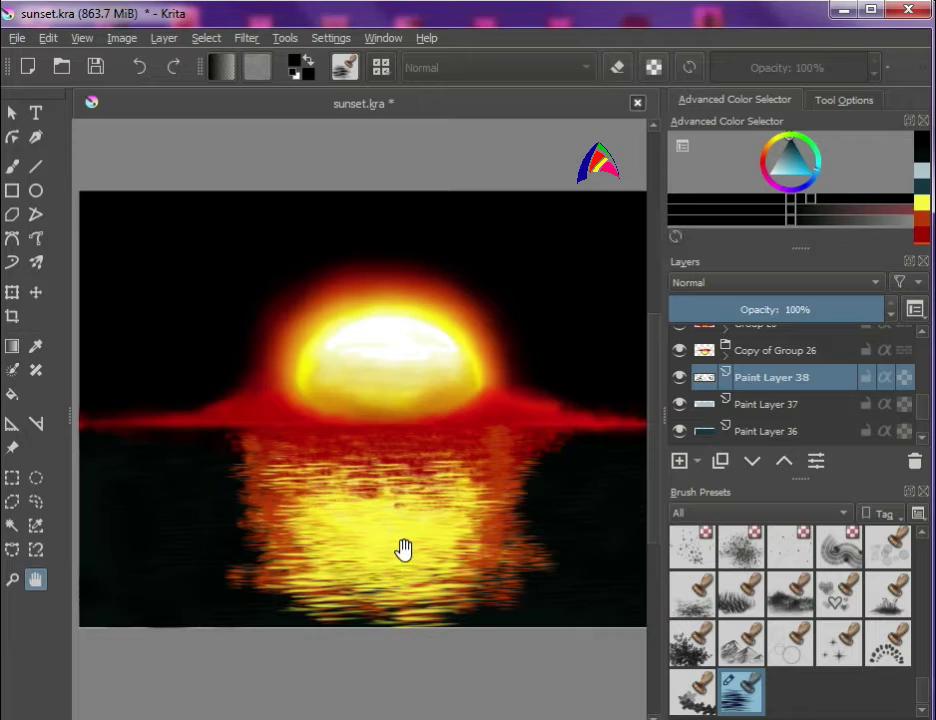
pyautogui.press('Insert')
# Step: Sample yellow from the sun's glow and reduce brush flow to 0.45
pyautogui.click(35, 346)
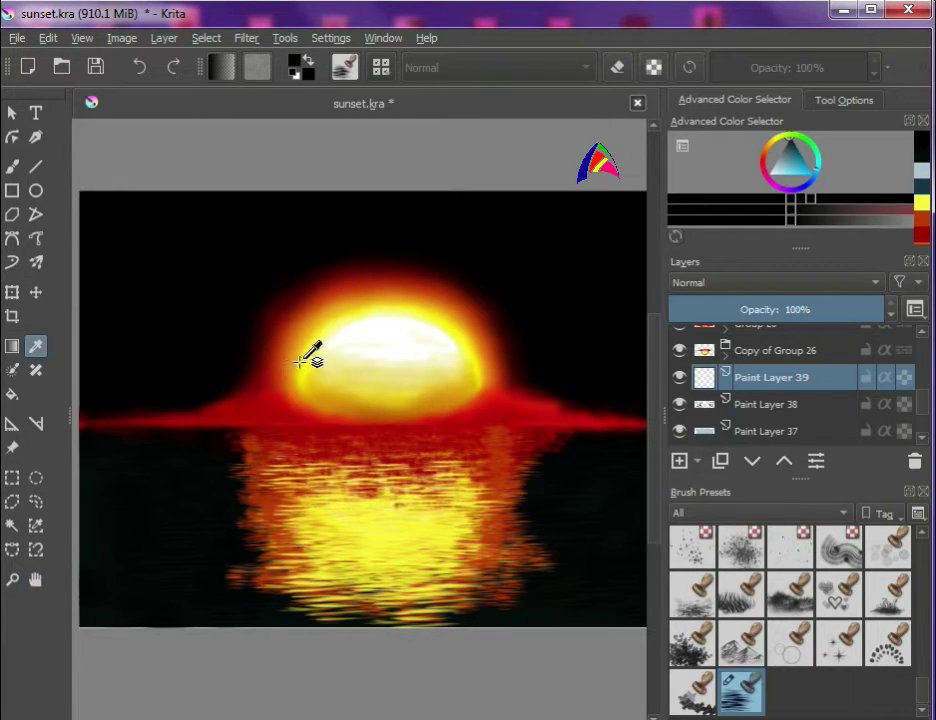
pyautogui.click(300, 360)
pyautogui.click(35, 238)
pyautogui.rightClick(583, 493)
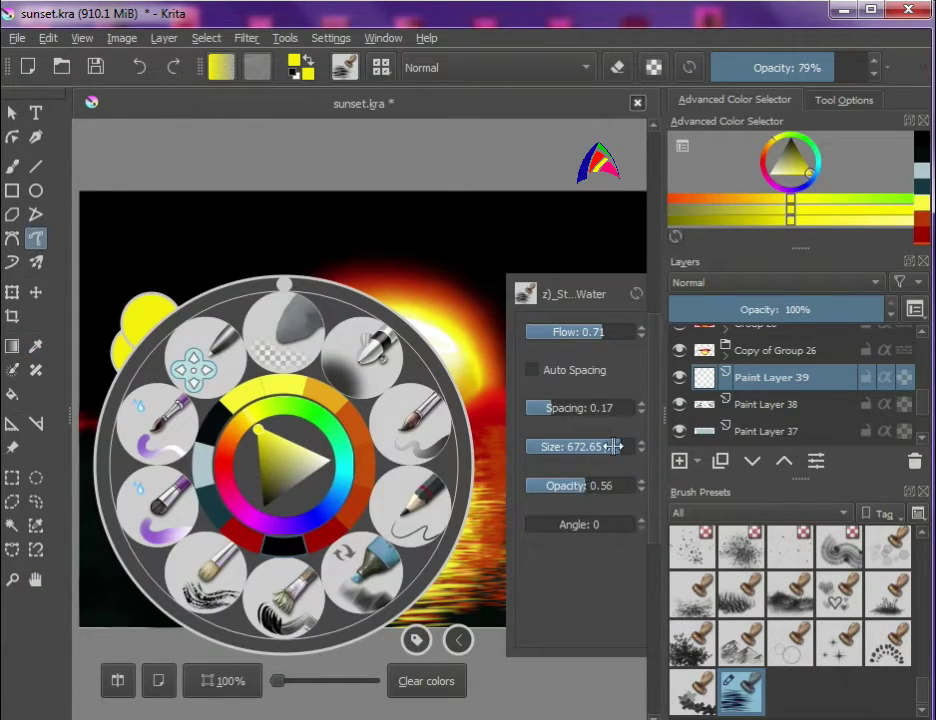
pyautogui.click(560, 331)
pyautogui.click(560, 510)
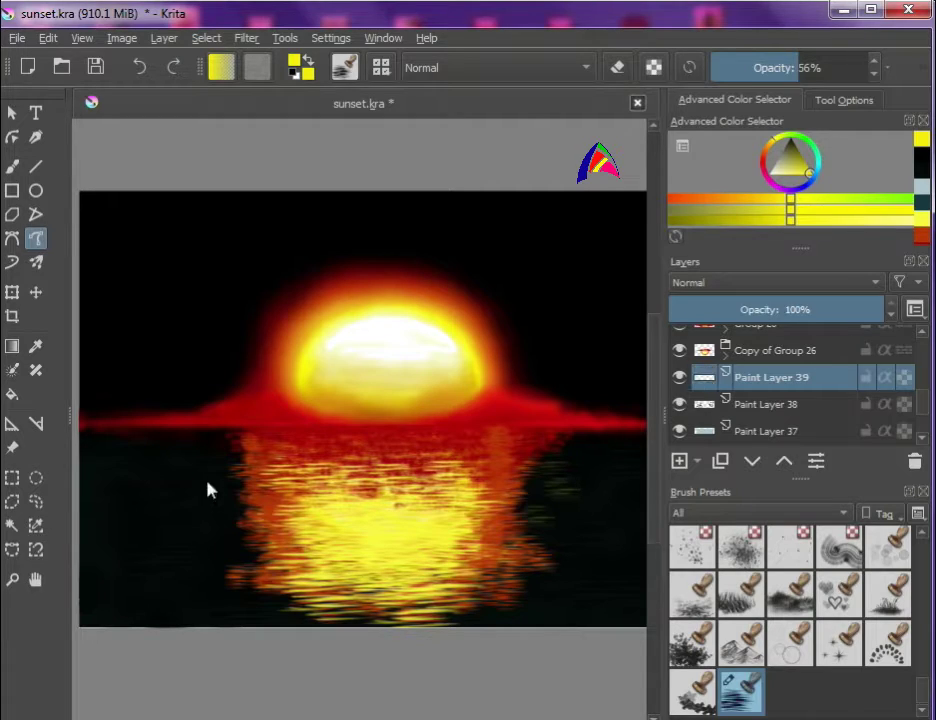
# Step: At flow 0.20, paint yellow-green streaks on the water left of the reflection
pyautogui.rightClick(224, 538)
pyautogui.click(539, 330)
pyautogui.moveTo(168, 540)
pyautogui.mouseDown()
pyautogui.moveTo(212, 540)
pyautogui.moveTo(255, 560)
pyautogui.mouseUp()
pyautogui.moveTo(185, 470); pyautogui.dragTo(251, 481)
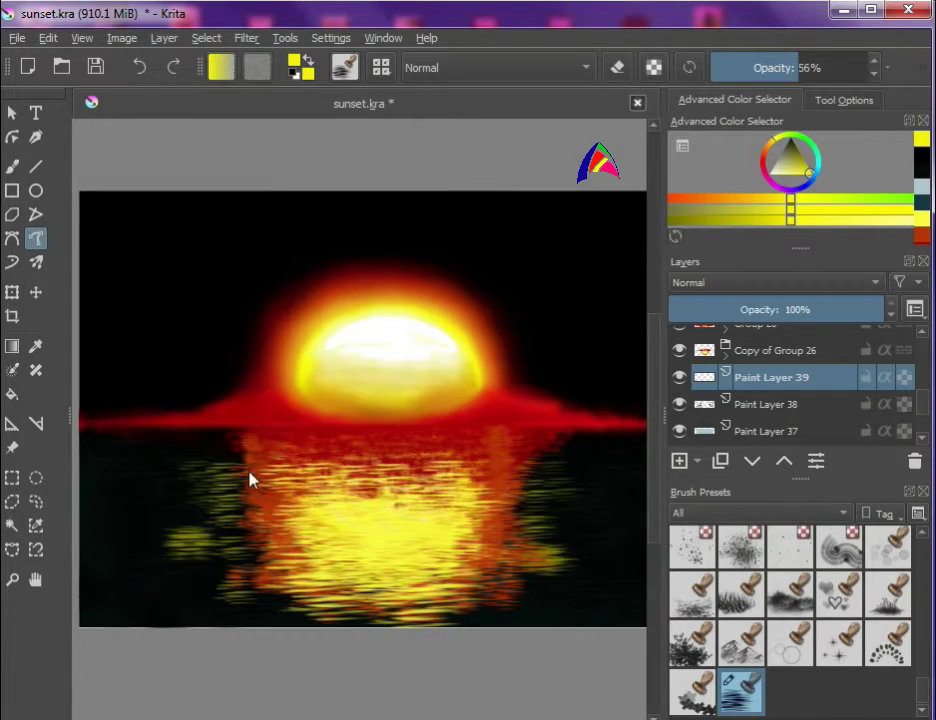
pyautogui.press('Insert')
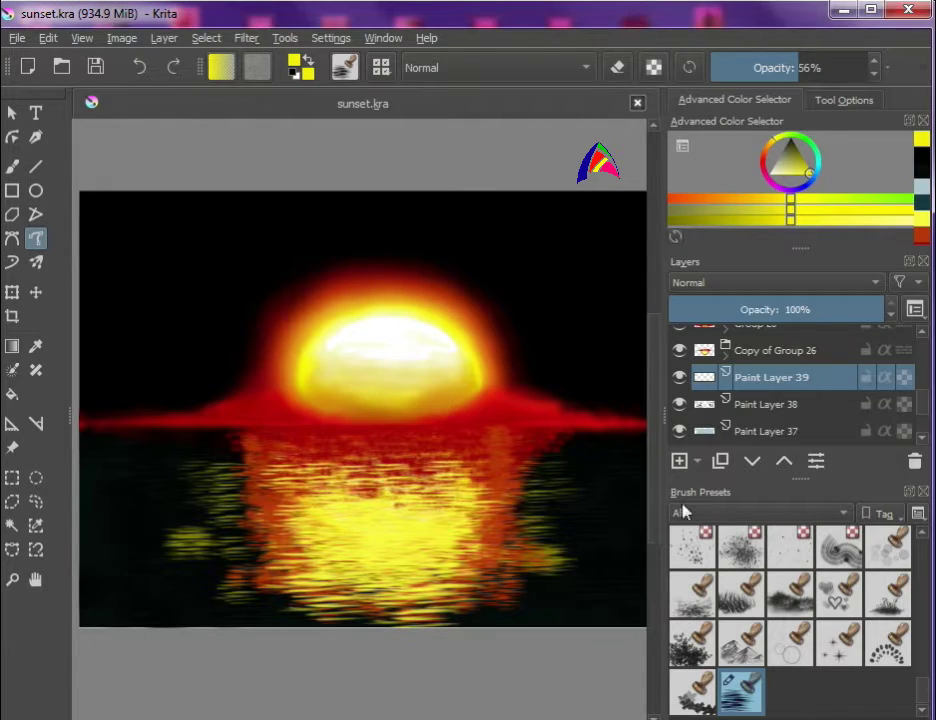
# Step: Sample orange-red for ripple strokes on a new layer, mirroring the view and back
pyautogui.press('p')
pyautogui.click(282, 345)
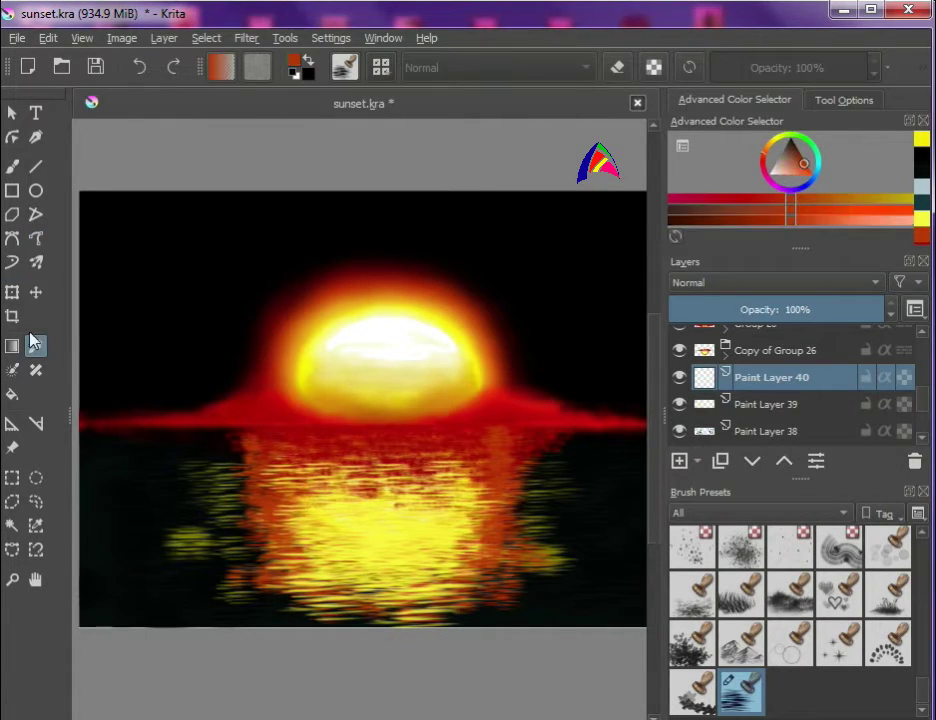
pyautogui.rightClick(282, 470)
pyautogui.rightClick(229, 450)
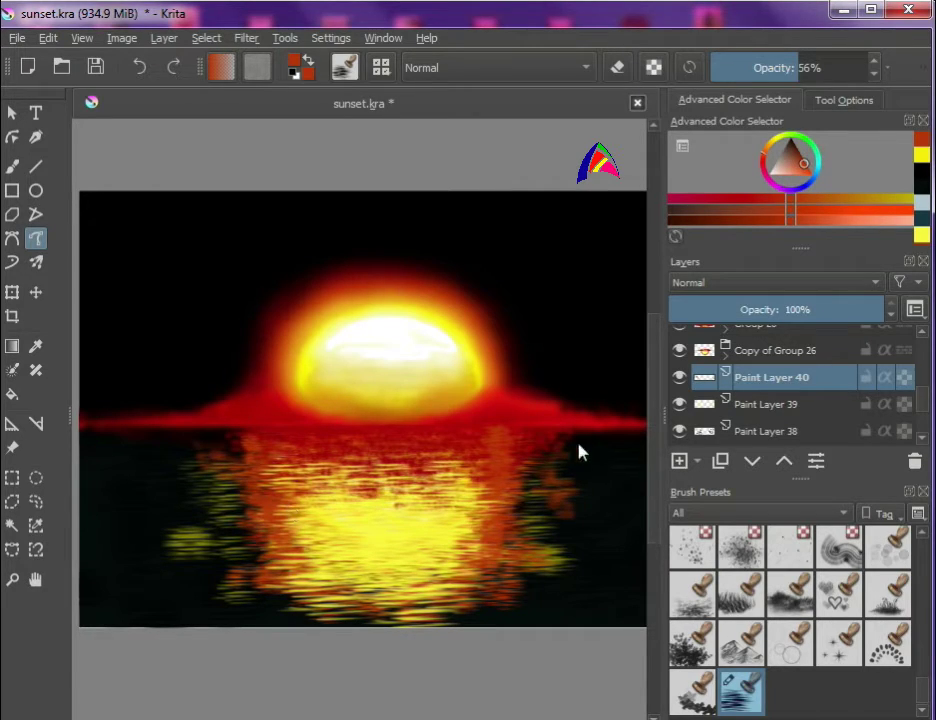
pyautogui.press('Insert')
pyautogui.rightClick(282, 491)
pyautogui.press('m')
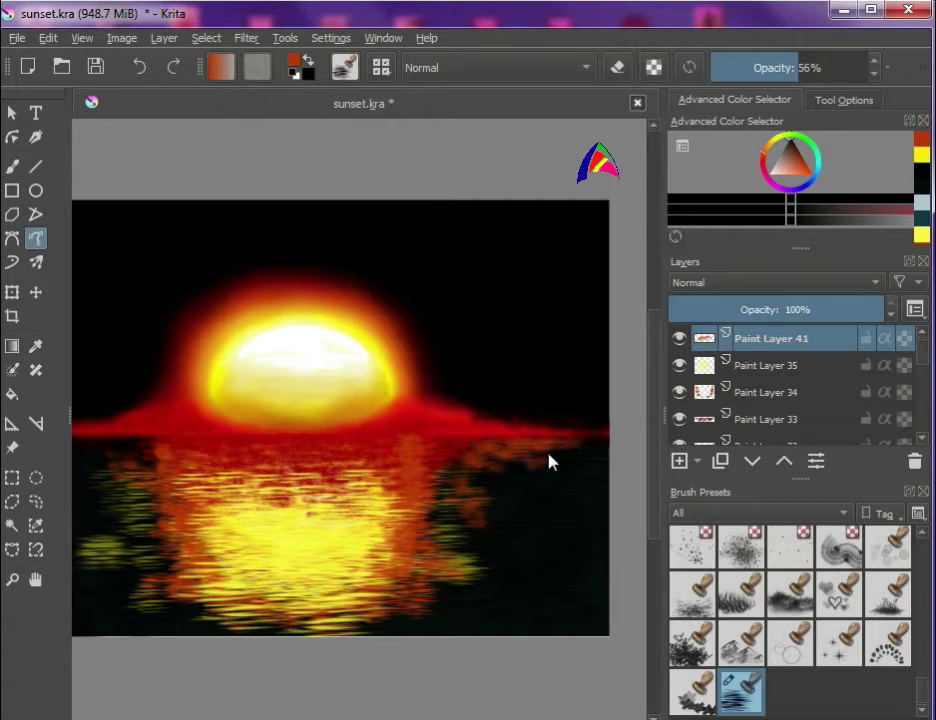
pyautogui.press('m')
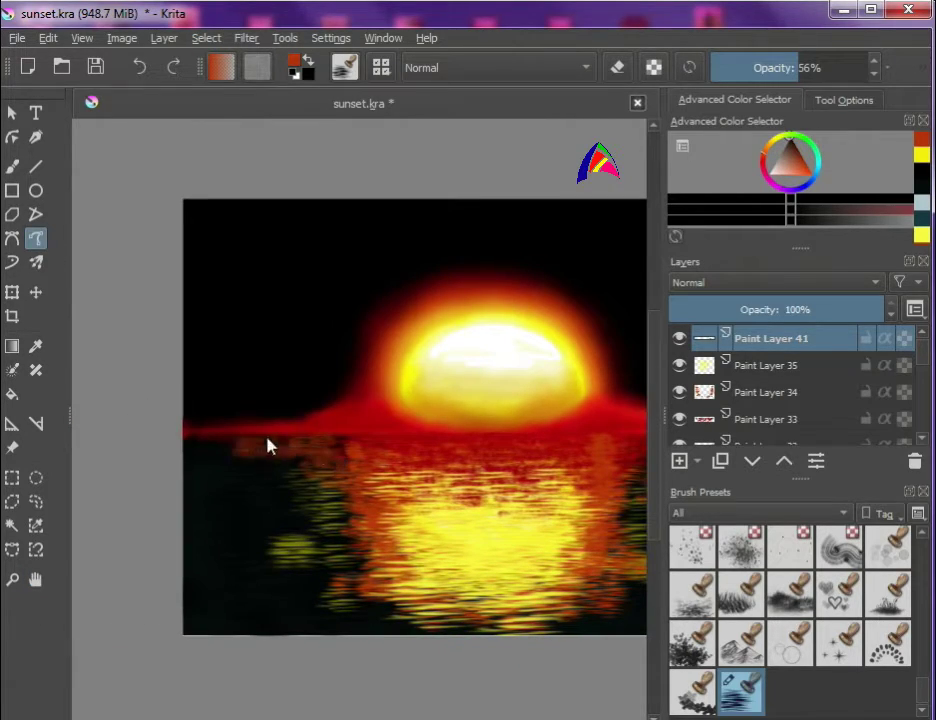
# Step: On another new layer, sample red from the horizon band and reposition the view
pyautogui.press('Insert')
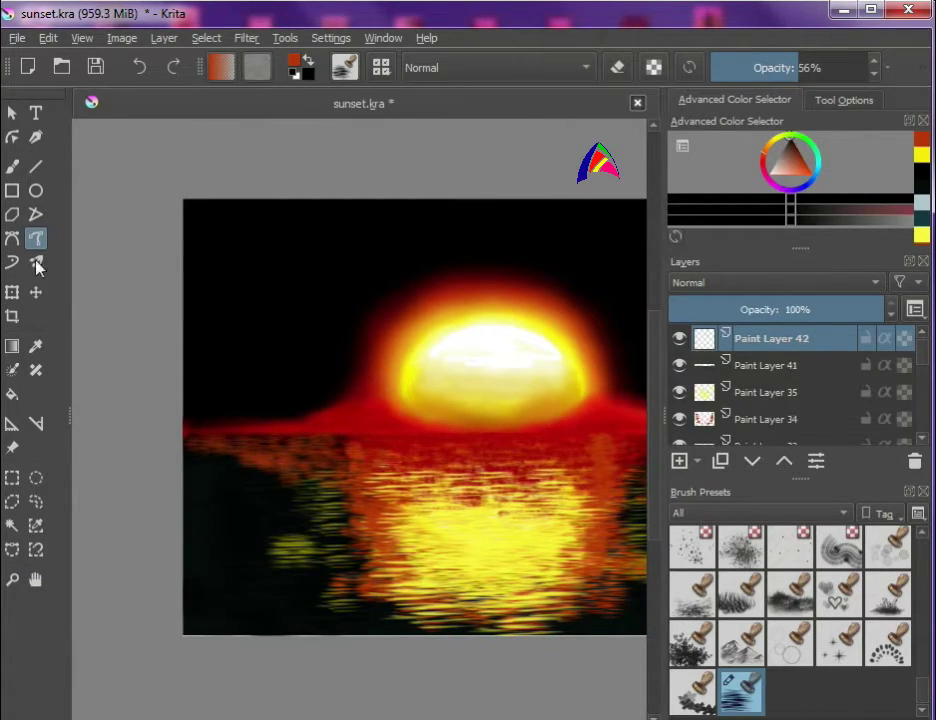
pyautogui.keyDown('ctrl'); pyautogui.click(347, 425); pyautogui.keyUp('ctrl')
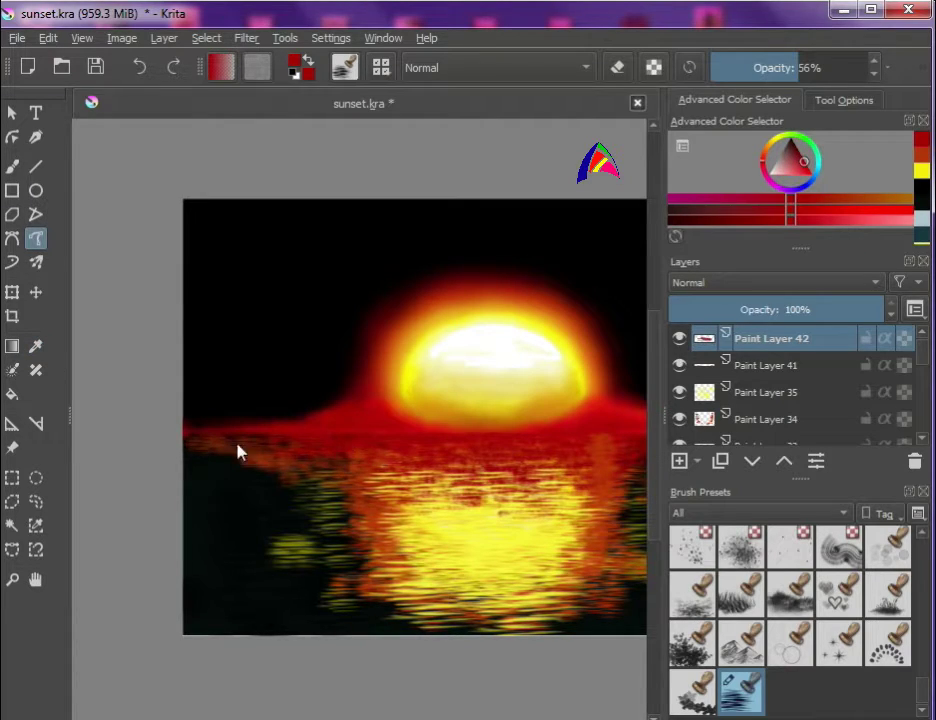
pyautogui.moveTo(400, 450); pyautogui.dragTo(194, 430)
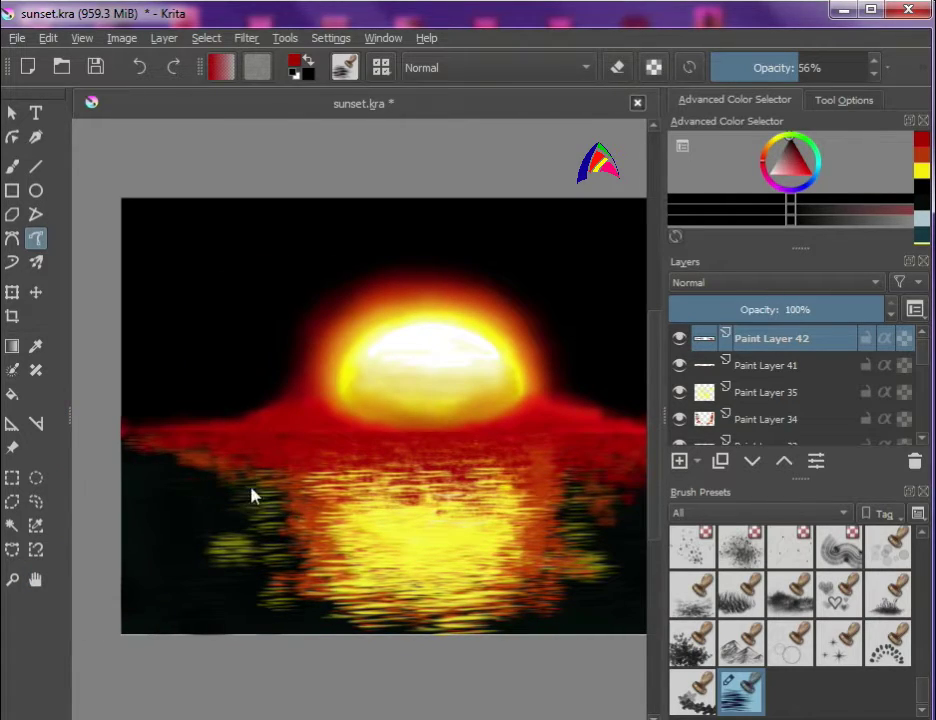
pyautogui.scroll(-2, 252, 494)
pyautogui.scroll(2, 290, 559)
pyautogui.scroll(1, 248, 407)
pyautogui.press('Insert')
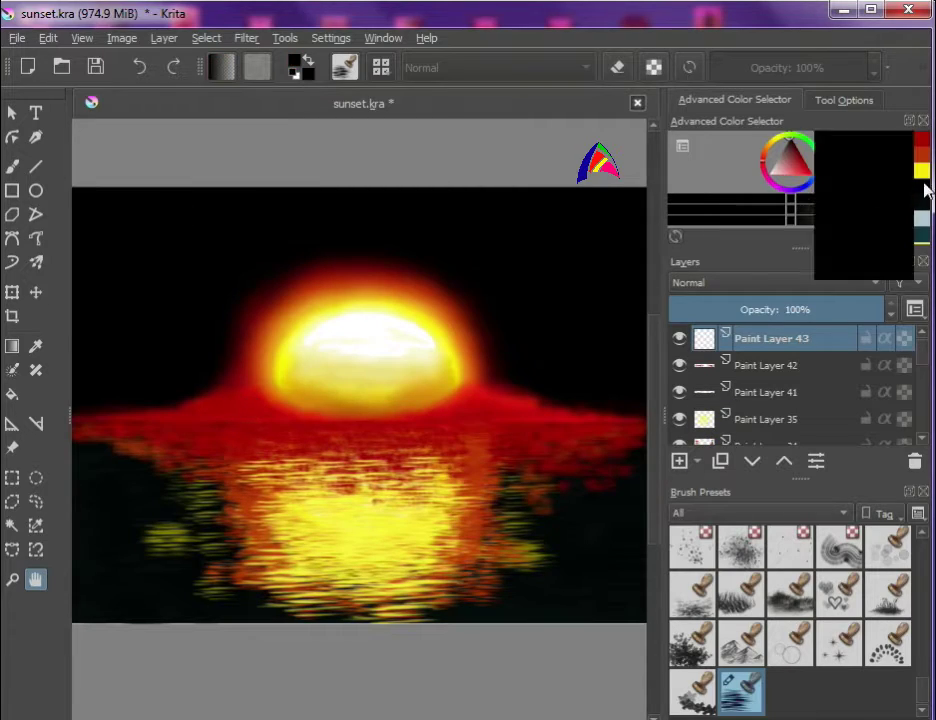
# Step: Paint a short dark stroke at the water's left edge on Paint Layer 43
pyautogui.press('space')
pyautogui.moveTo(122, 434); pyautogui.dragTo(122, 455)
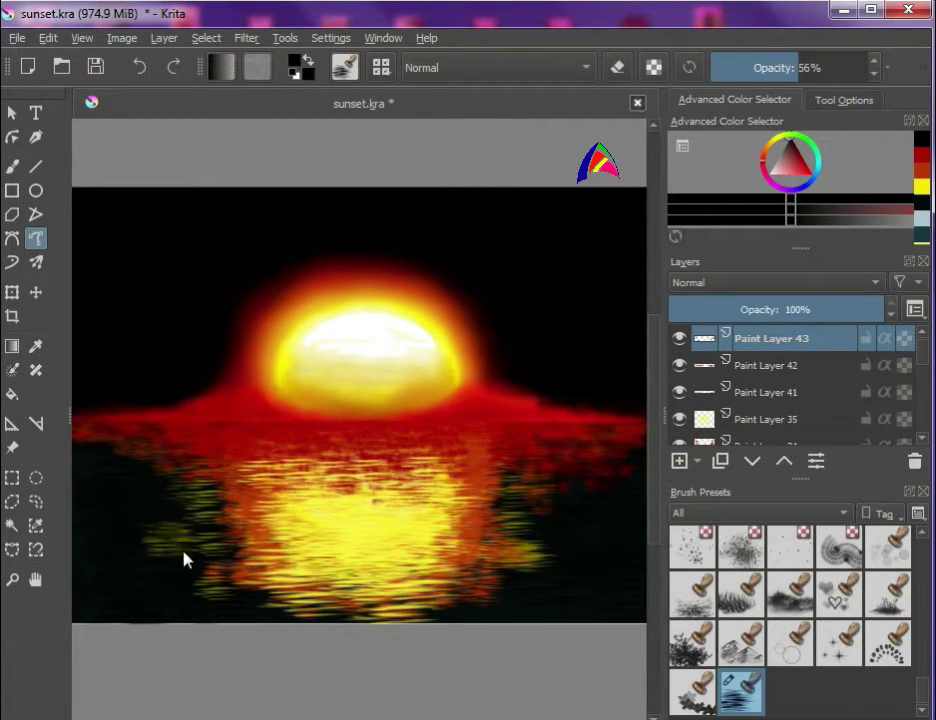
pyautogui.scroll(-1, 555, 500)
pyautogui.rightClick(543, 553)
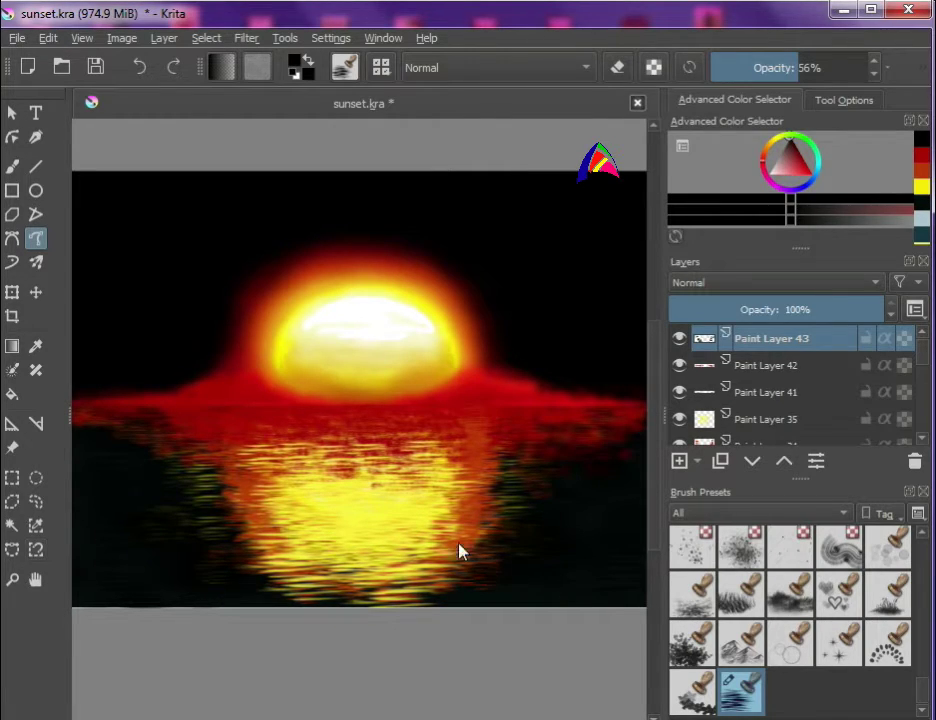
# Step: On Paint Layer 44, paint orange streaks from the sun's edge into the lower-left reflection
pyautogui.press('Insert')
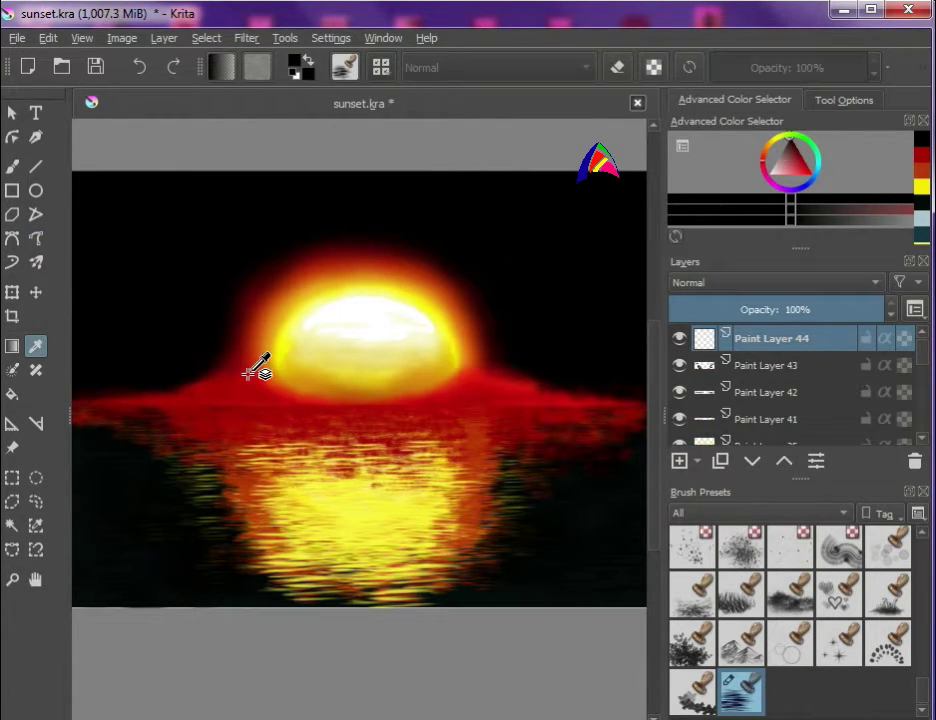
pyautogui.keyDown('ctrl'); pyautogui.click(257, 366); pyautogui.keyUp('ctrl')
pyautogui.rightClick(563, 587)
pyautogui.click(464, 462)
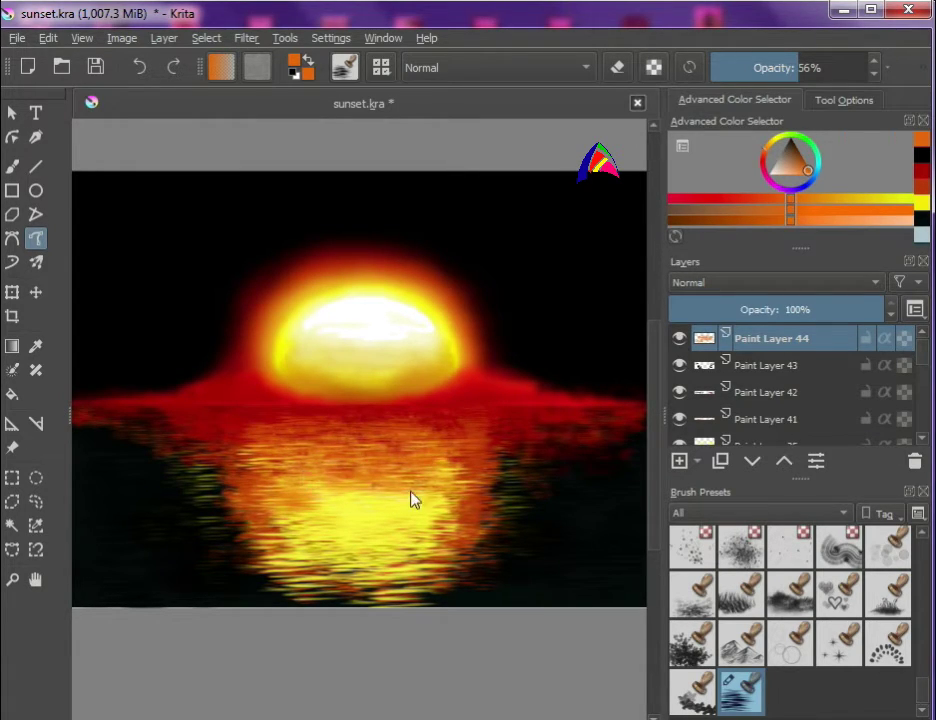
pyautogui.moveTo(478, 503); pyautogui.dragTo(260, 570)
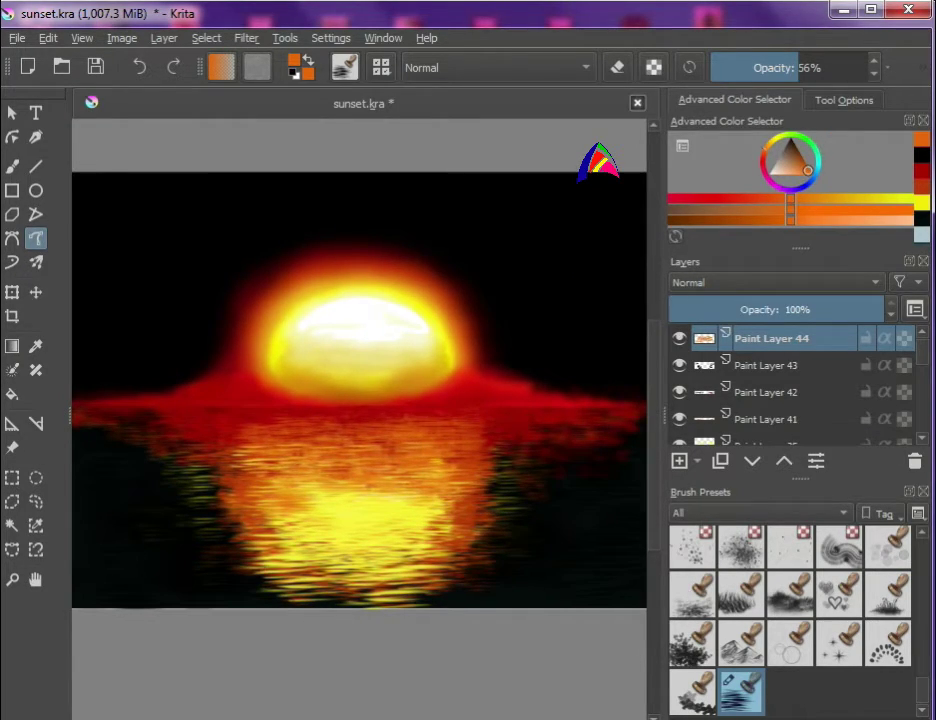
pyautogui.press('Insert')
pyautogui.scroll(3, 790, 630)
pyautogui.scroll(2, 800, 641)
# Step: Choose a marker brush preset and sample red from the painting
pyautogui.scroll(2, 767, 645)
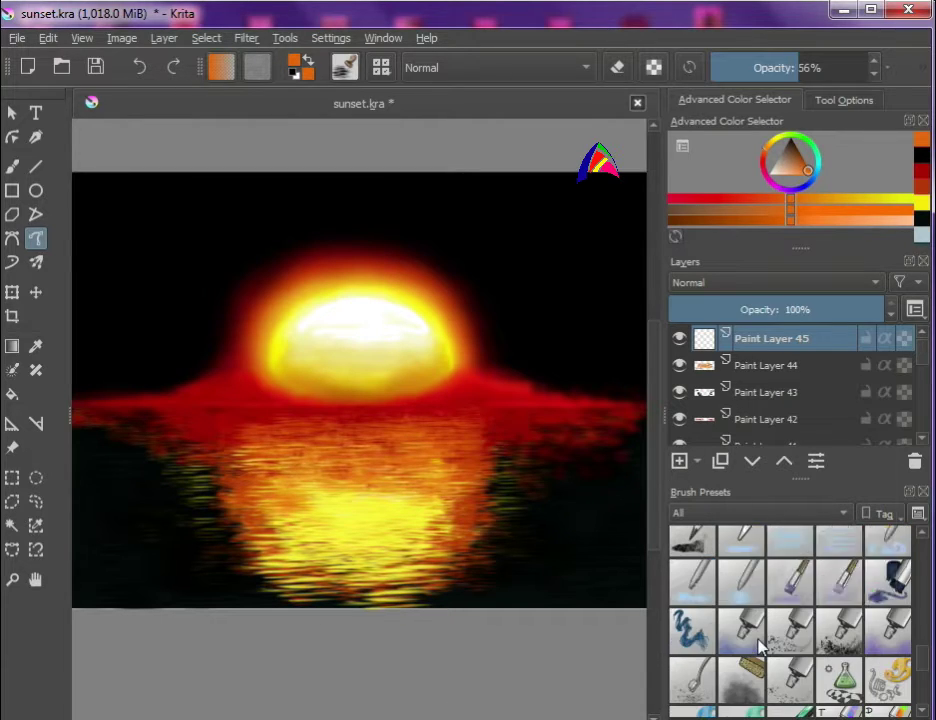
pyautogui.scroll(2, 853, 667)
pyautogui.scroll(2, 853, 667)
pyautogui.scroll(2, 800, 648)
pyautogui.scroll(2, 836, 664)
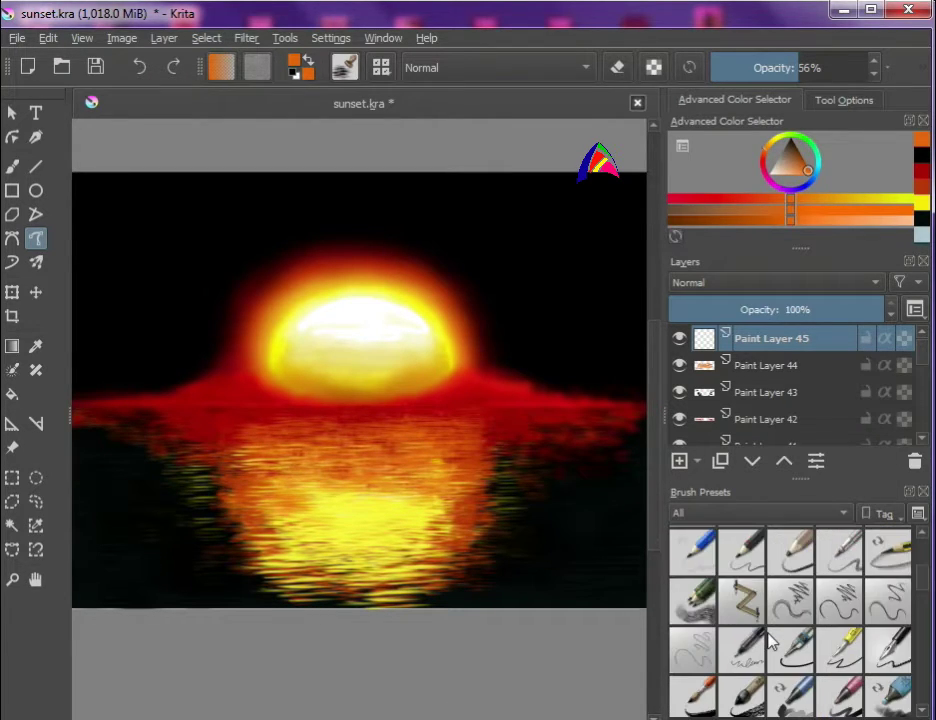
pyautogui.scroll(2, 843, 655)
pyautogui.scroll(2, 843, 655)
pyautogui.click(888, 600)
pyautogui.press('p')
pyautogui.click(267, 334)
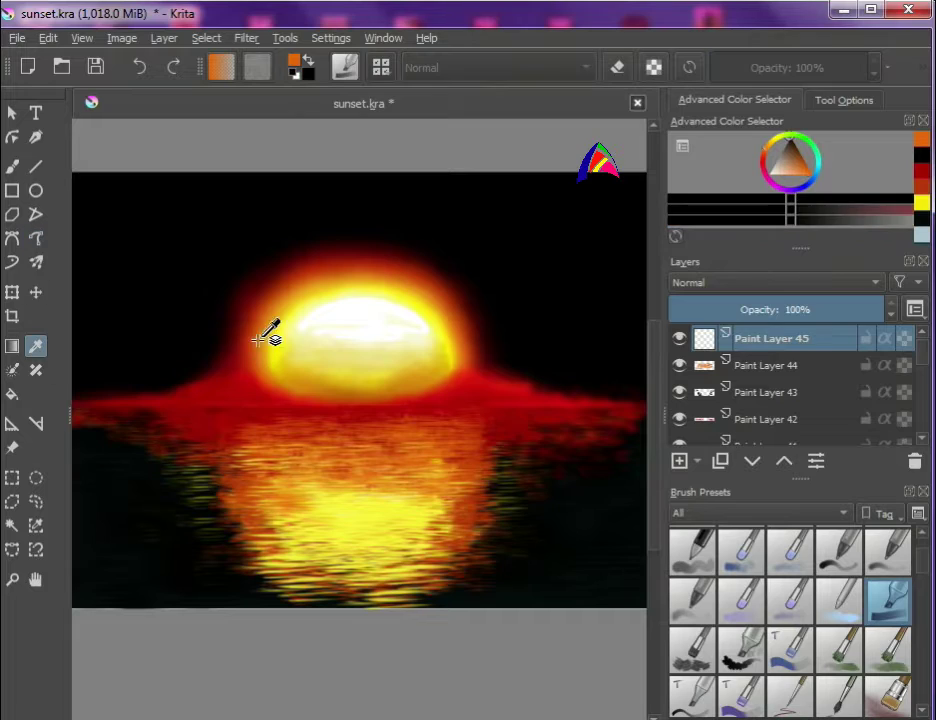
pyautogui.press('b')
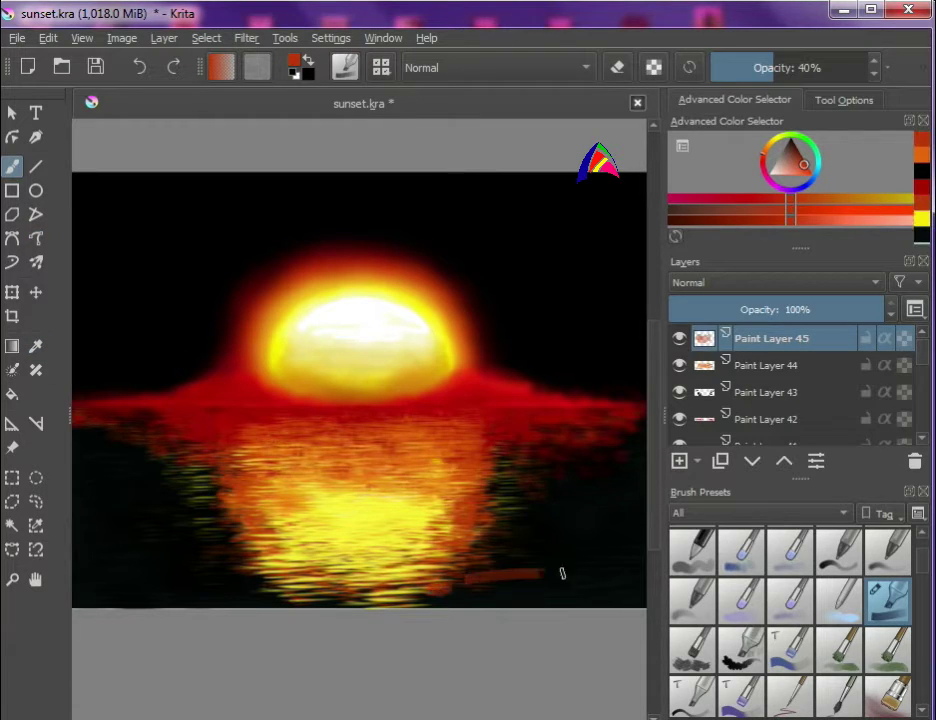
# Step: Try the Bristle_Squared and ink brush presets while zoomed in on the water reflection
pyautogui.scroll(-3, 742, 600)
pyautogui.click(742, 600)
pyautogui.press('1')
pyautogui.rightClick(568, 585)
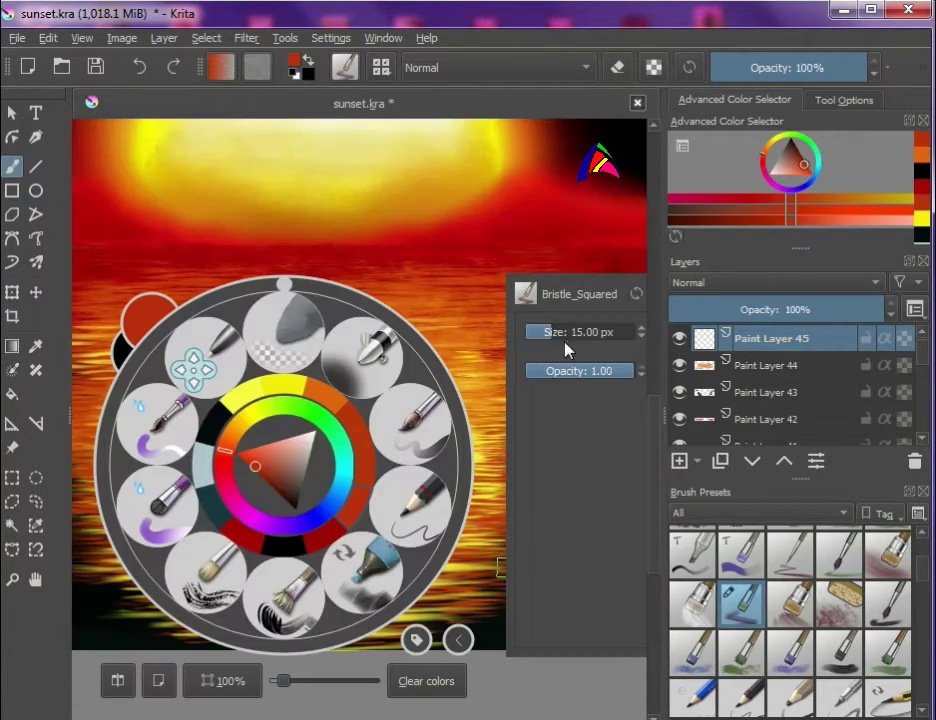
pyautogui.click(525, 607)
pyautogui.click(888, 552)
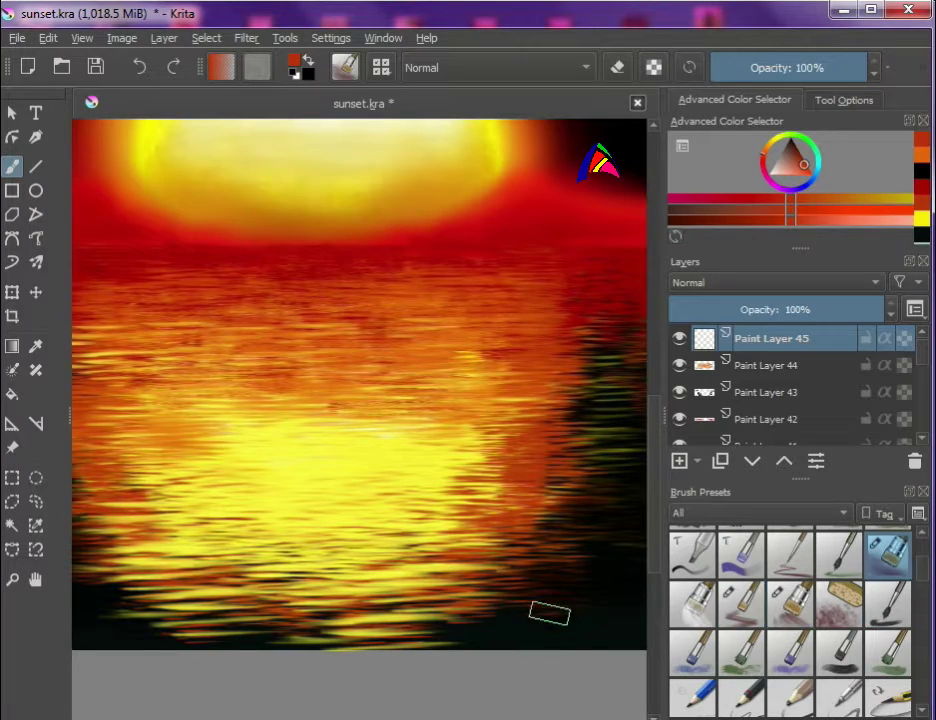
pyautogui.scroll(-2, 777, 620)
pyautogui.scroll(-2, 750, 620)
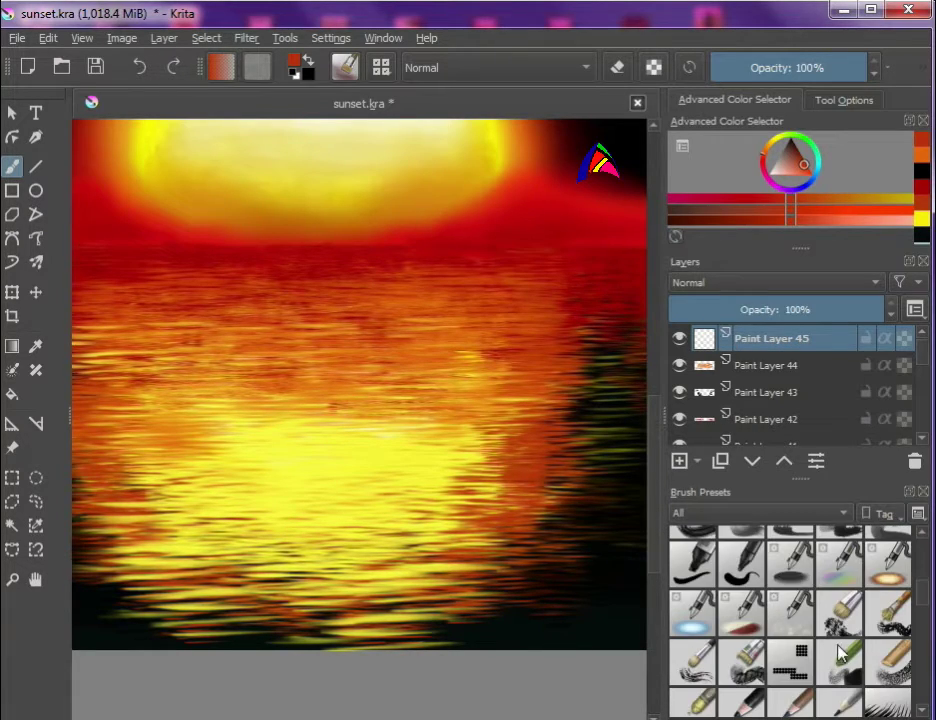
pyautogui.scroll(-2, 703, 636)
pyautogui.scroll(-2, 705, 636)
pyautogui.click(700, 632)
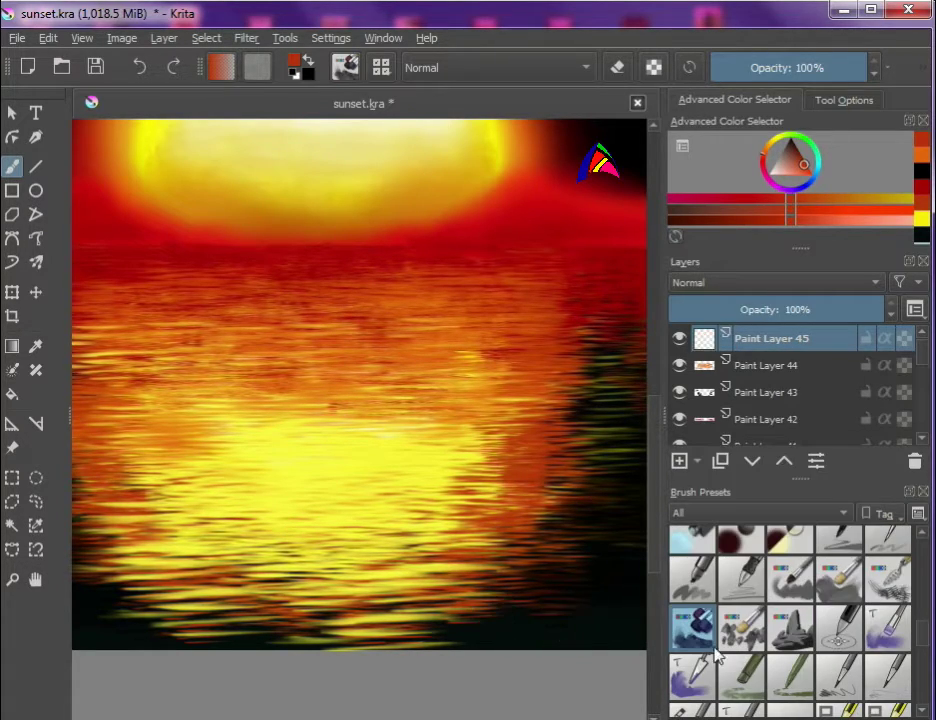
pyautogui.click(888, 628)
pyautogui.rightClick(292, 497)
# Step: Paint small red dabs along the water's bottom, then undo them and a test stroke
pyautogui.moveTo(590, 370); pyautogui.dragTo(560, 370)
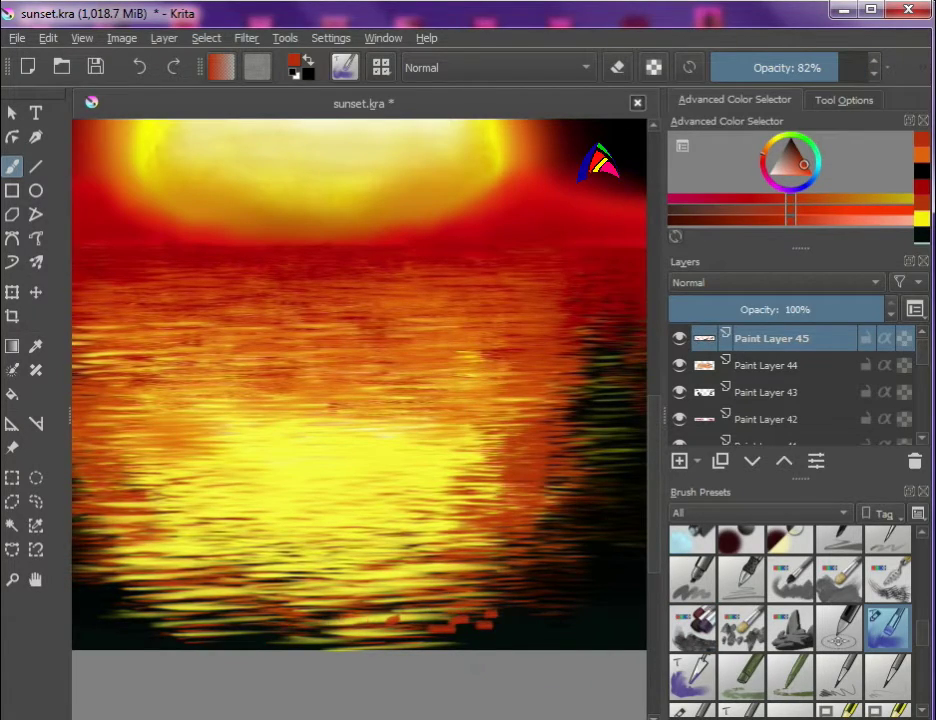
pyautogui.hotkey('ctrl', 'z')
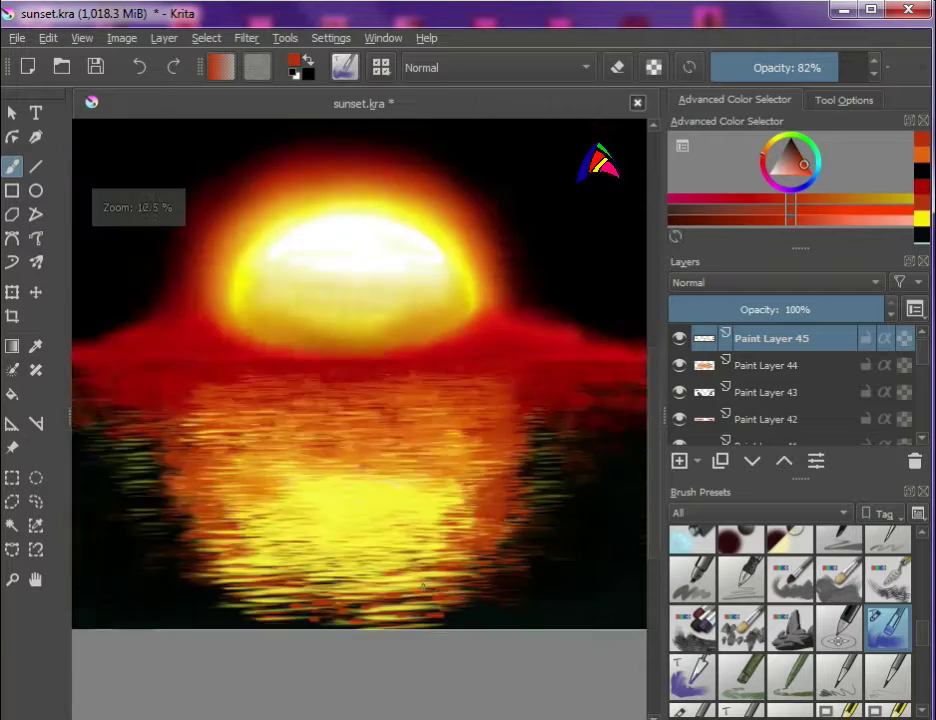
pyautogui.scroll(3, 790, 620)
pyautogui.click(838, 628)
pyautogui.moveTo(608, 590); pyautogui.dragTo(535, 590)
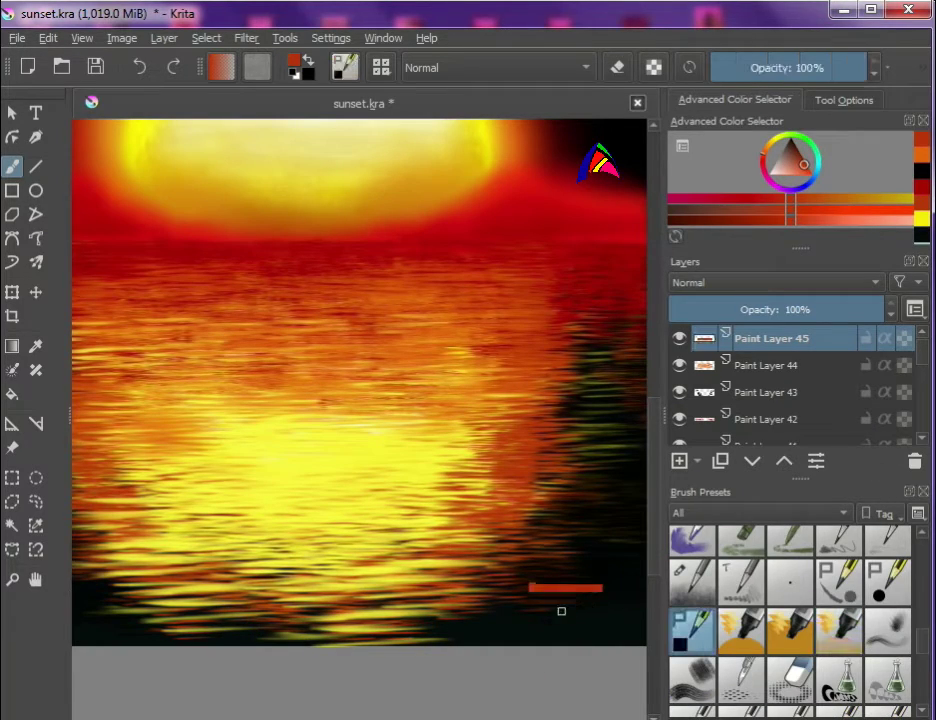
pyautogui.hotkey('ctrl', 'z')
# Step: Sample yellow as the painting colour and fit the whole painting in view
pyautogui.scroll(-3, 775, 658)
pyautogui.scroll(3, 775, 658)
pyautogui.click(740, 548)
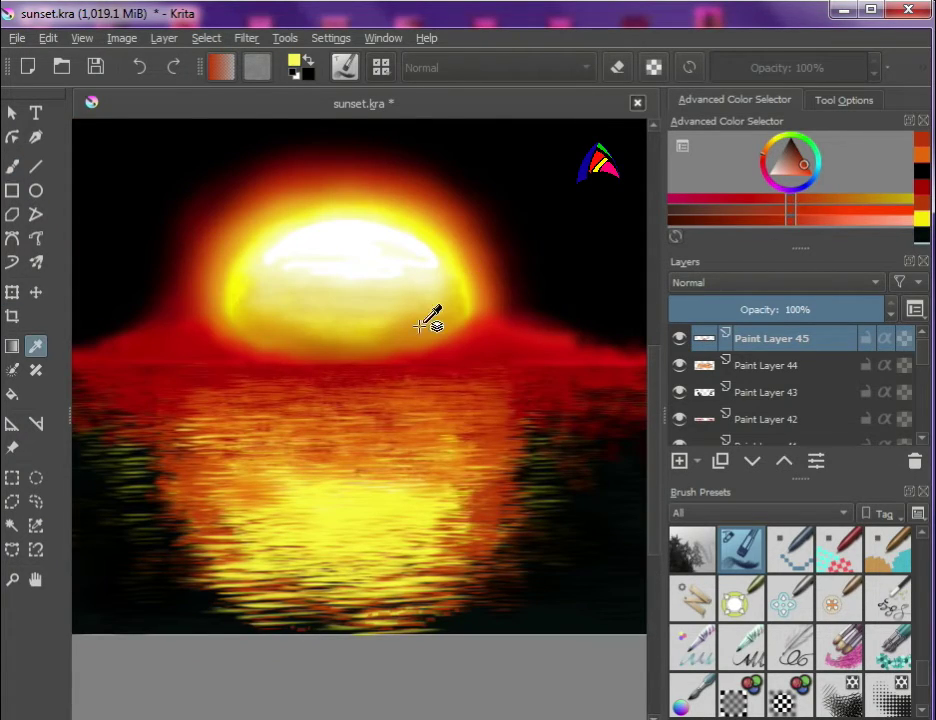
pyautogui.click(430, 320)
pyautogui.click(12, 166)
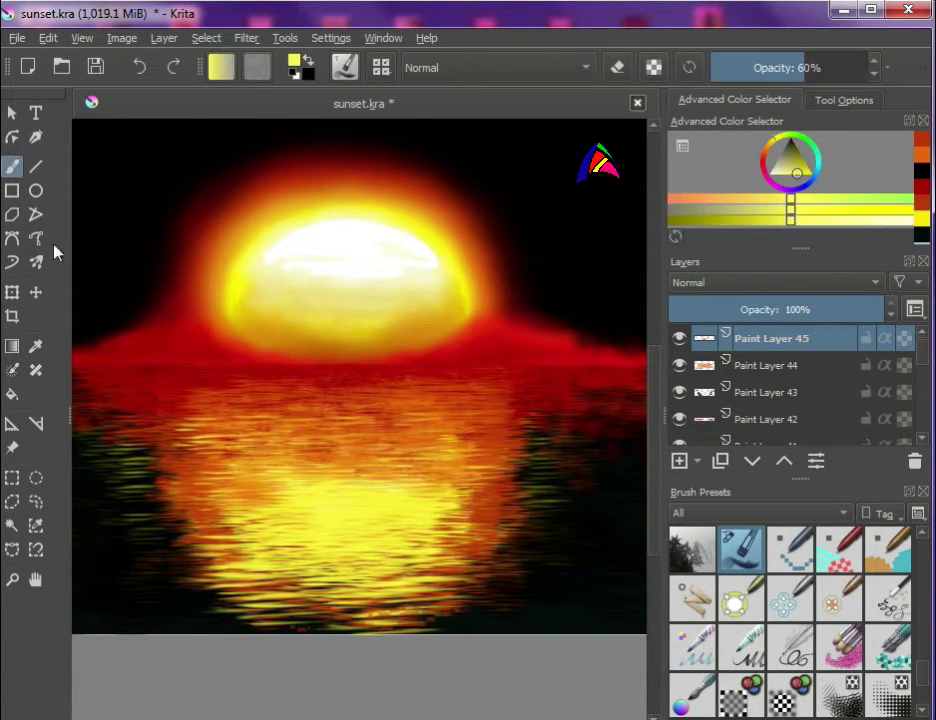
pyautogui.press('-')
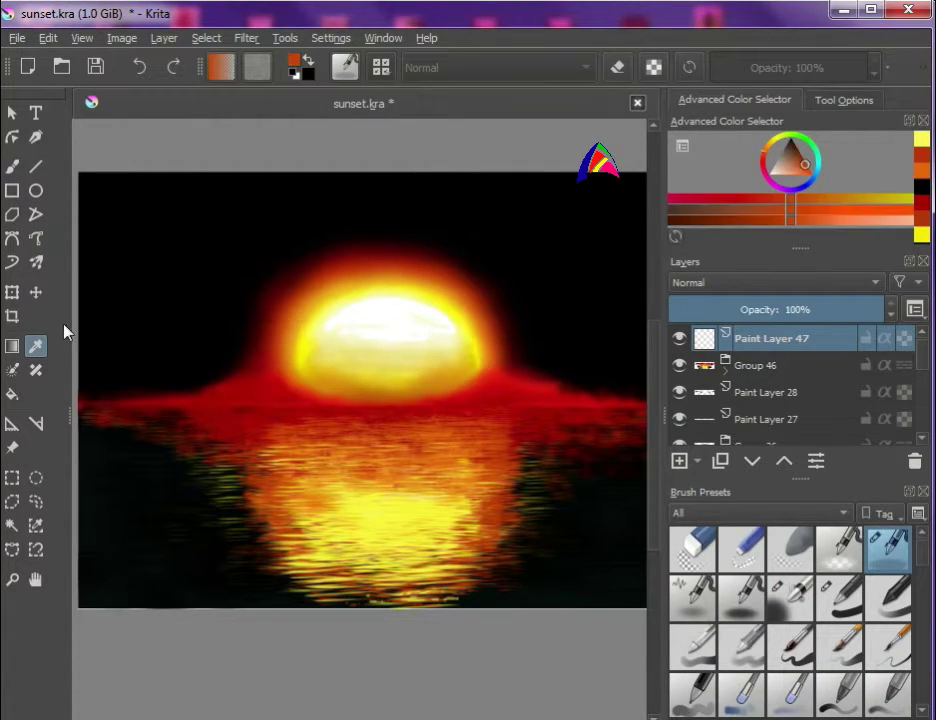
# Step: Choose the soft airbrush preset from the pop-up palette at about 630 px
pyautogui.rightClick(284, 465)
pyautogui.rightClick(305, 437)
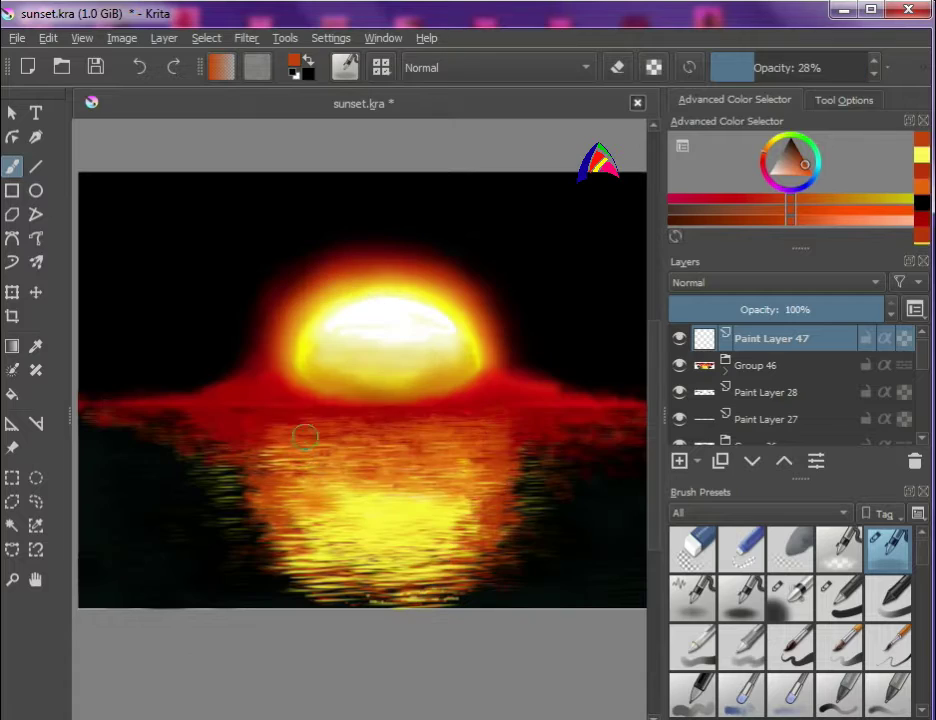
pyautogui.rightClick(407, 447)
pyautogui.click(637, 469)
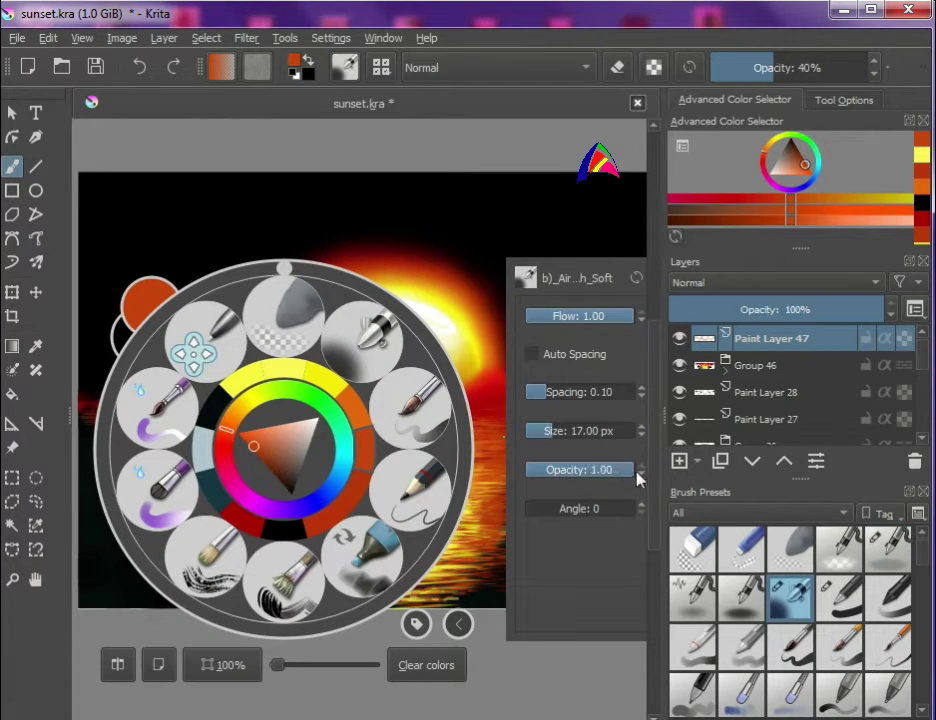
pyautogui.rightClick(520, 553)
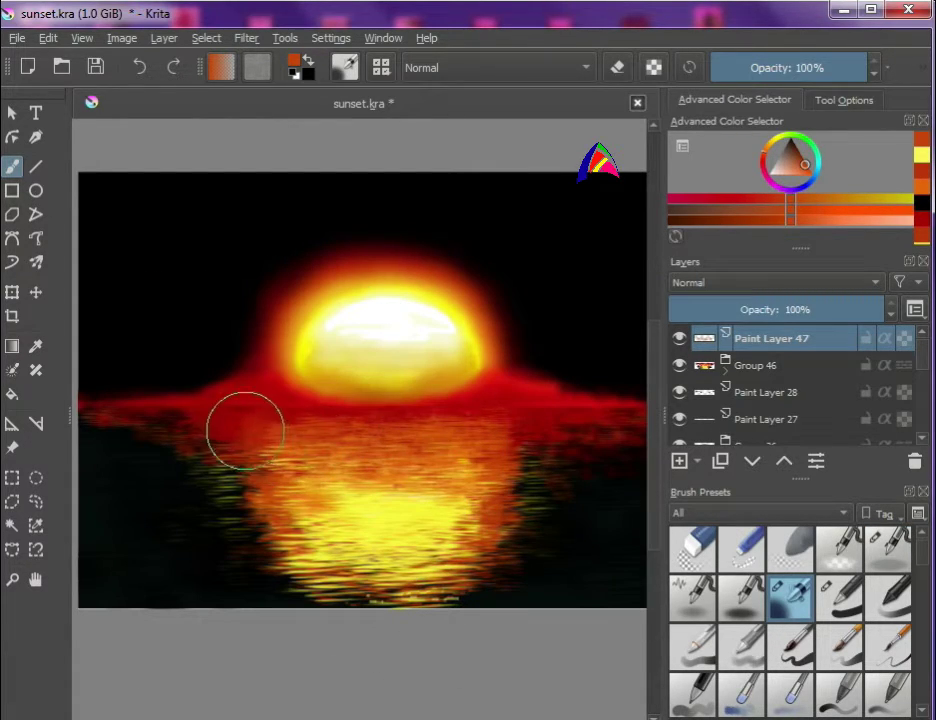
pyautogui.rightClick(424, 437)
pyautogui.rightClick(511, 490)
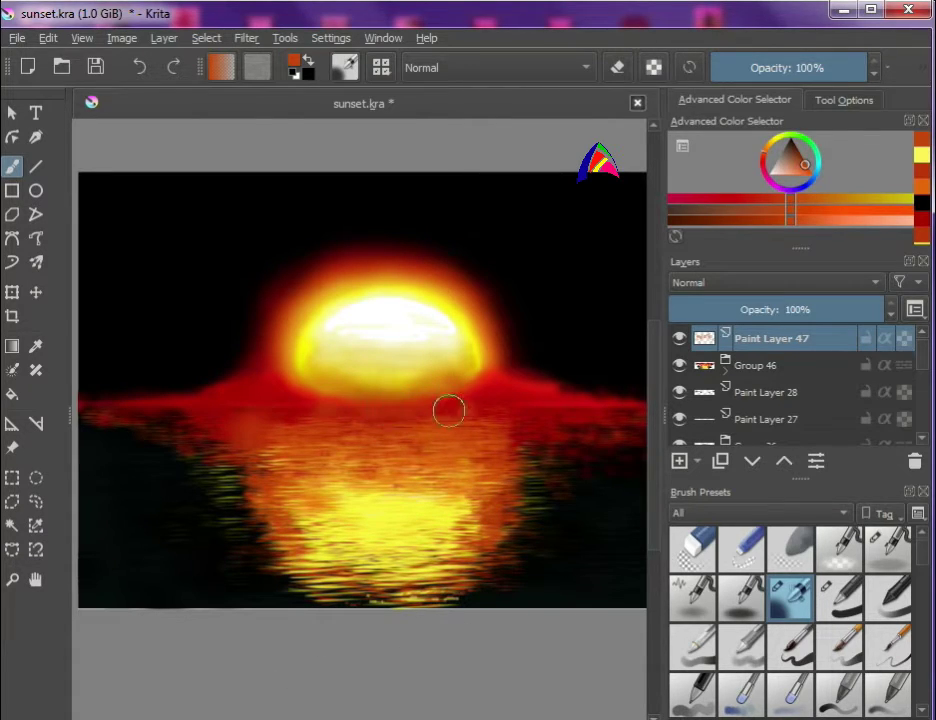
# Step: On a new layer airbrush red glow over the horizon, then add another layer with yellow
pyautogui.click(679, 461)
pyautogui.keyDown('ctrl'); pyautogui.click(512, 365); pyautogui.keyUp('ctrl')
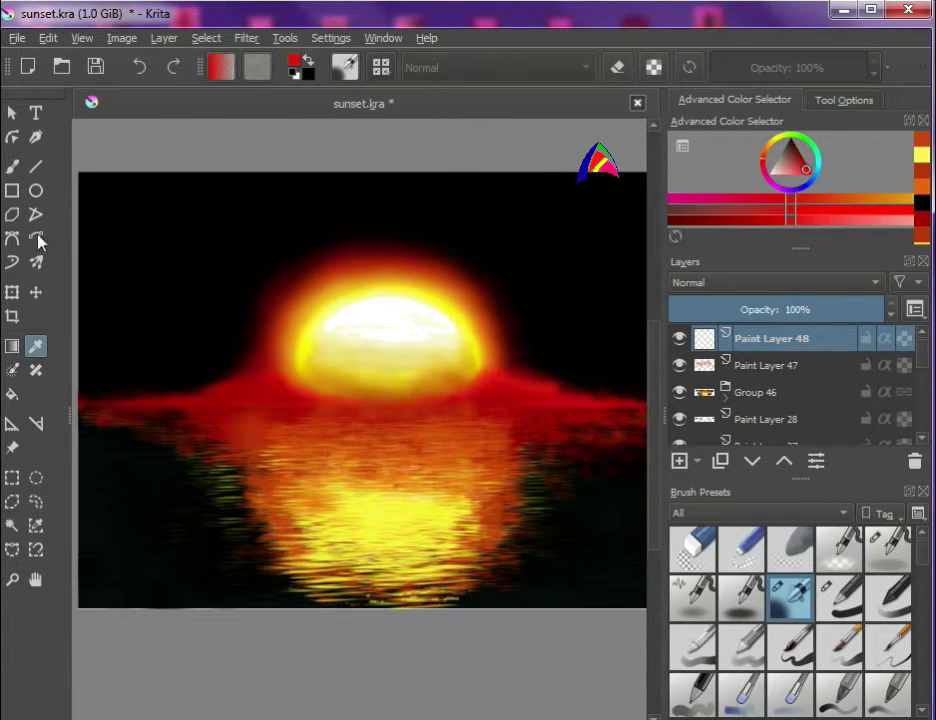
pyautogui.moveTo(520, 246); pyautogui.dragTo(240, 493)
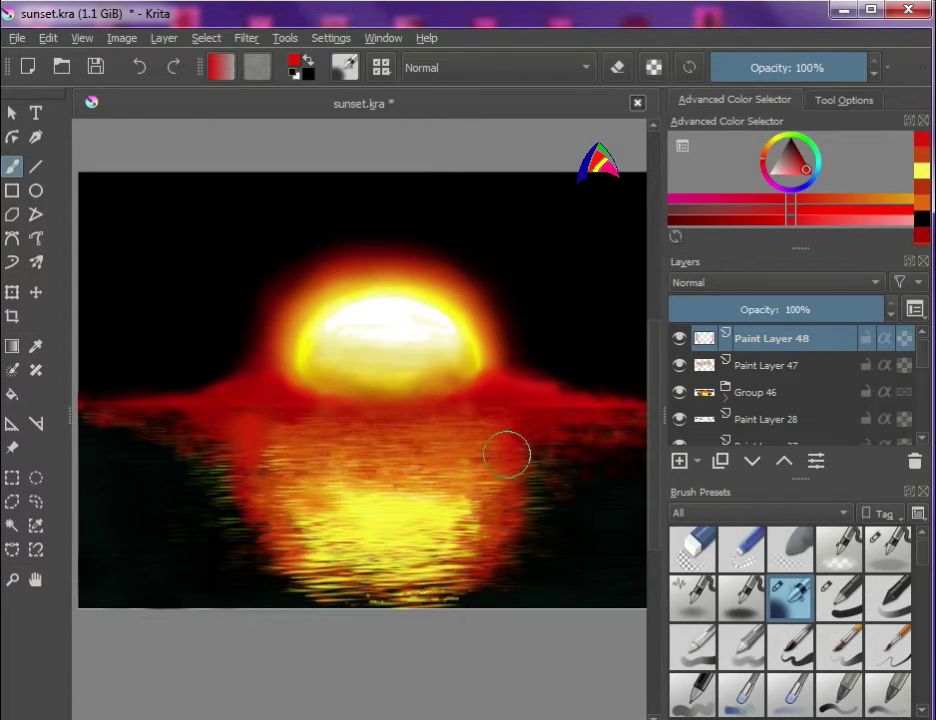
pyautogui.press('Insert')
pyautogui.keyDown('ctrl'); pyautogui.click(319, 329); pyautogui.keyUp('ctrl')
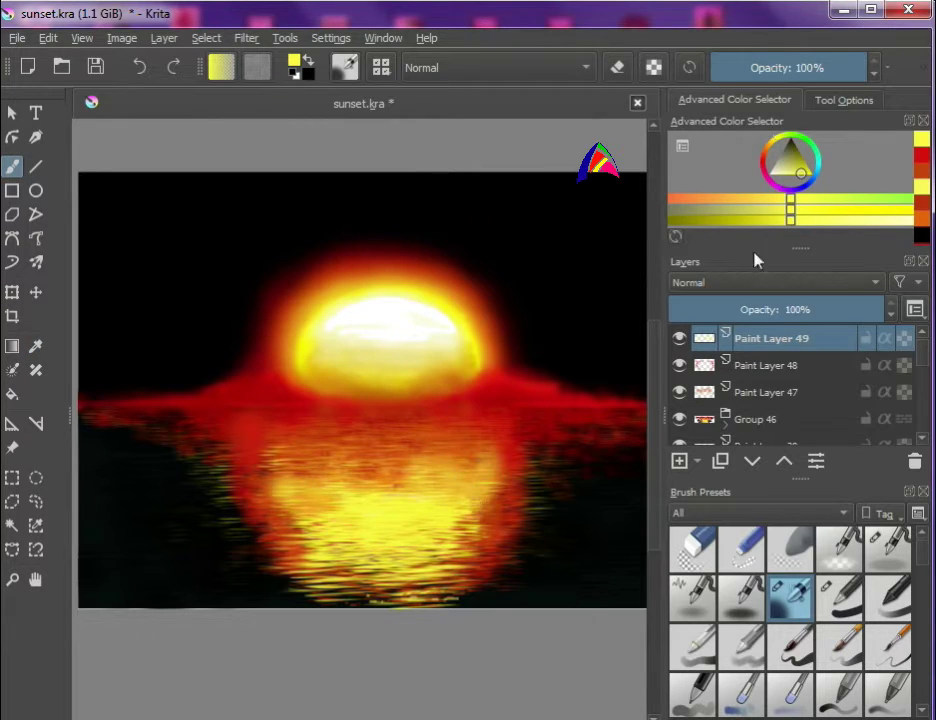
# Step: Airbrush fine-tuned yellow over the reflection and fade Paint Layer 48 to about 72%
pyautogui.click(756, 198)
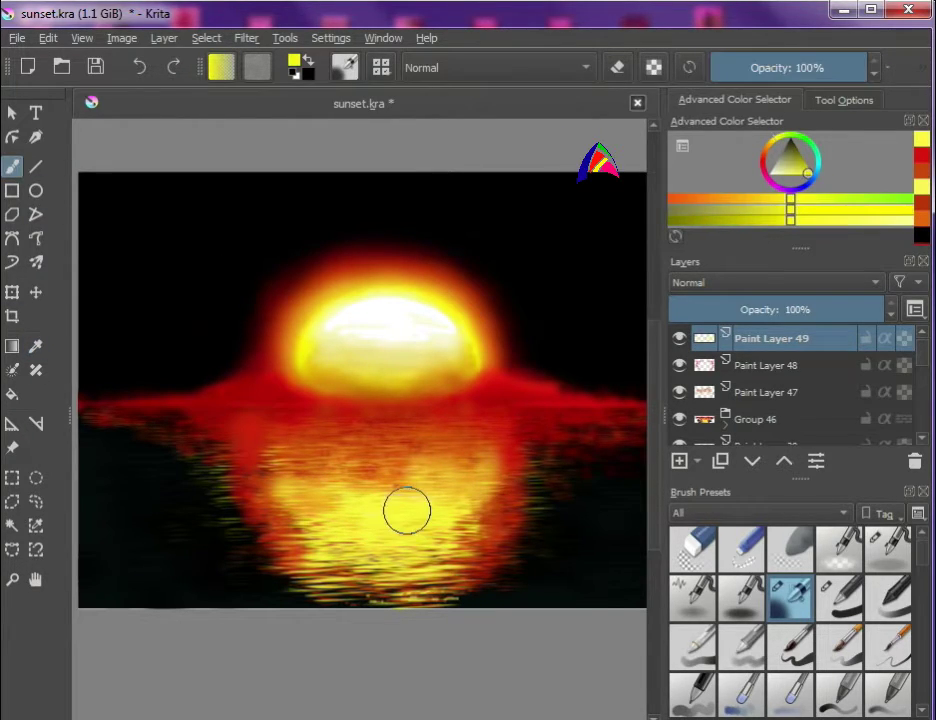
pyautogui.moveTo(406, 507)
pyautogui.mouseDown()
pyautogui.moveTo(310, 491)
pyautogui.moveTo(409, 528)
pyautogui.mouseUp()
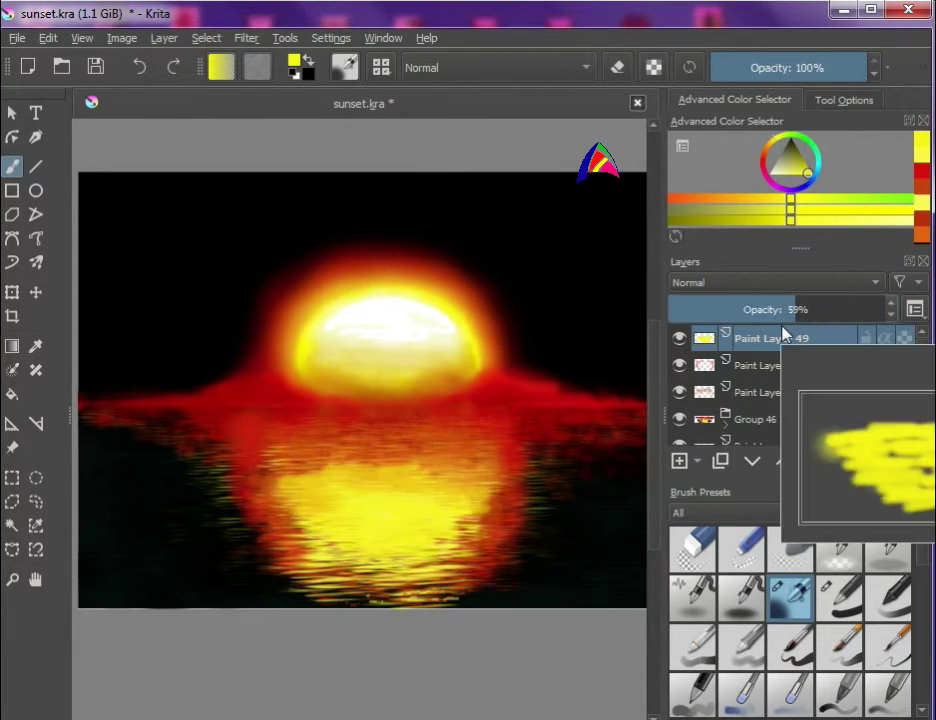
pyautogui.click(780, 365)
pyautogui.moveTo(852, 314); pyautogui.dragTo(760, 312)
# Step: Fade Paint Layer 47 to about 48% and add a new paint layer at the top
pyautogui.click(787, 395)
pyautogui.click(777, 420)
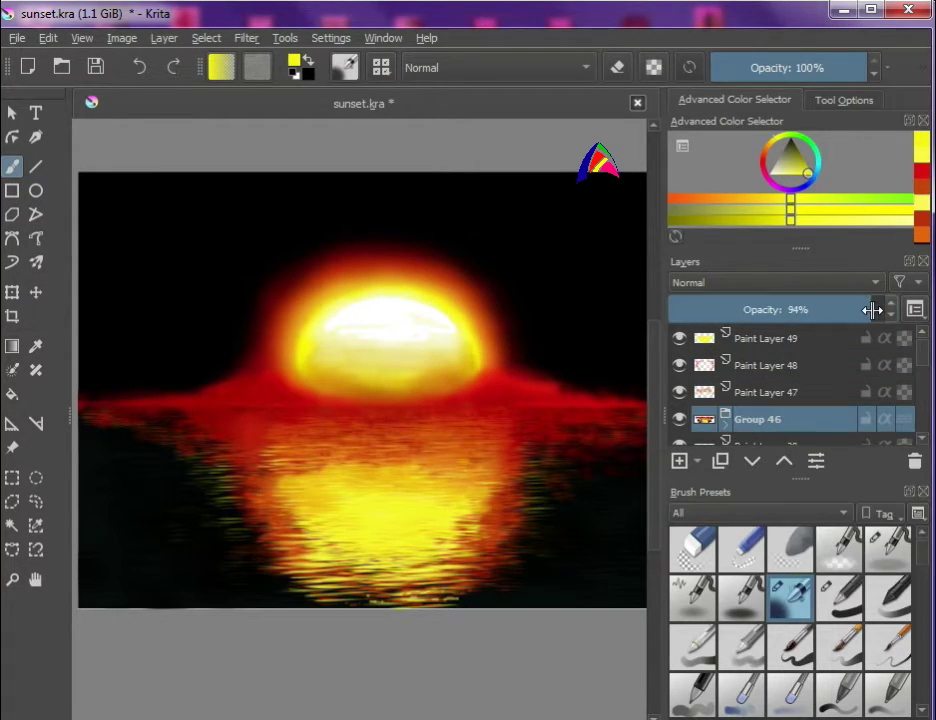
pyautogui.moveTo(860, 312); pyautogui.dragTo(885, 320)
pyautogui.press('Insert')
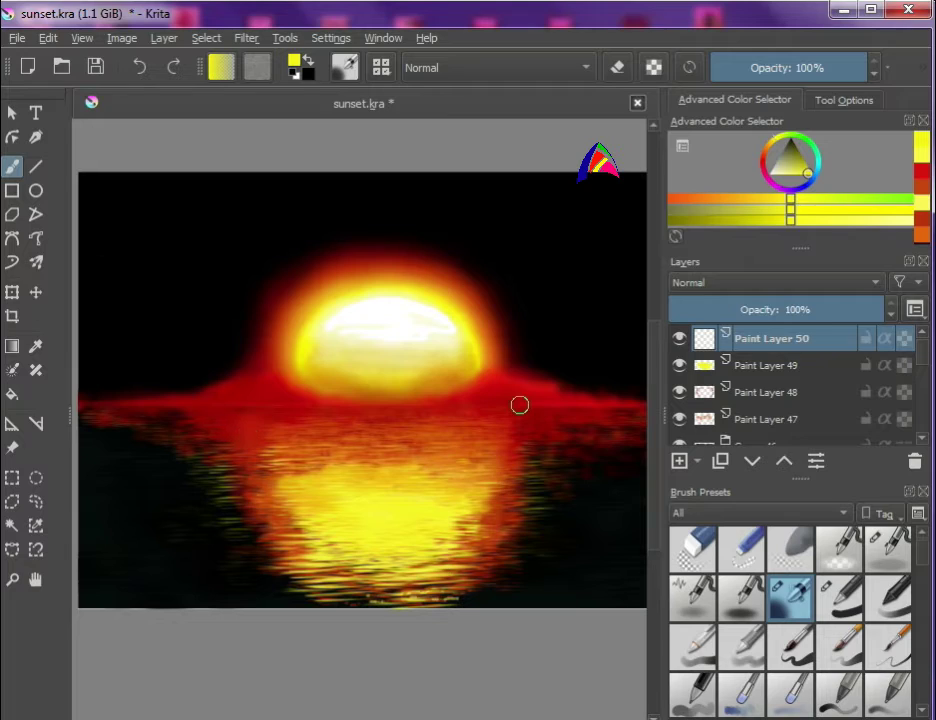
# Step: Airbrush a soft orange-red glow around the sun with the soft airbrush
pyautogui.press('/')
pyautogui.rightClick(284, 401)
pyautogui.keyDown('ctrl'); pyautogui.click(292, 307); pyautogui.keyUp('ctrl')
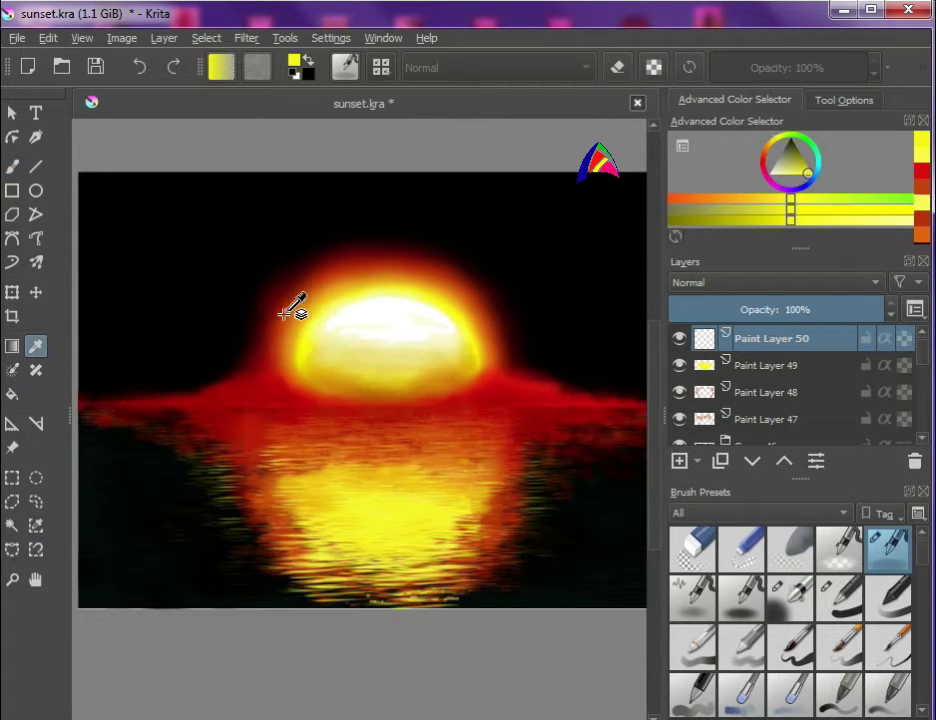
pyautogui.moveTo(240, 368)
pyautogui.mouseDown()
pyautogui.moveTo(313, 251)
pyautogui.moveTo(564, 386)
pyautogui.moveTo(209, 345)
pyautogui.moveTo(383, 234)
pyautogui.moveTo(600, 391)
pyautogui.moveTo(455, 512)
pyautogui.moveTo(219, 363)
pyautogui.moveTo(257, 268)
pyautogui.mouseUp()
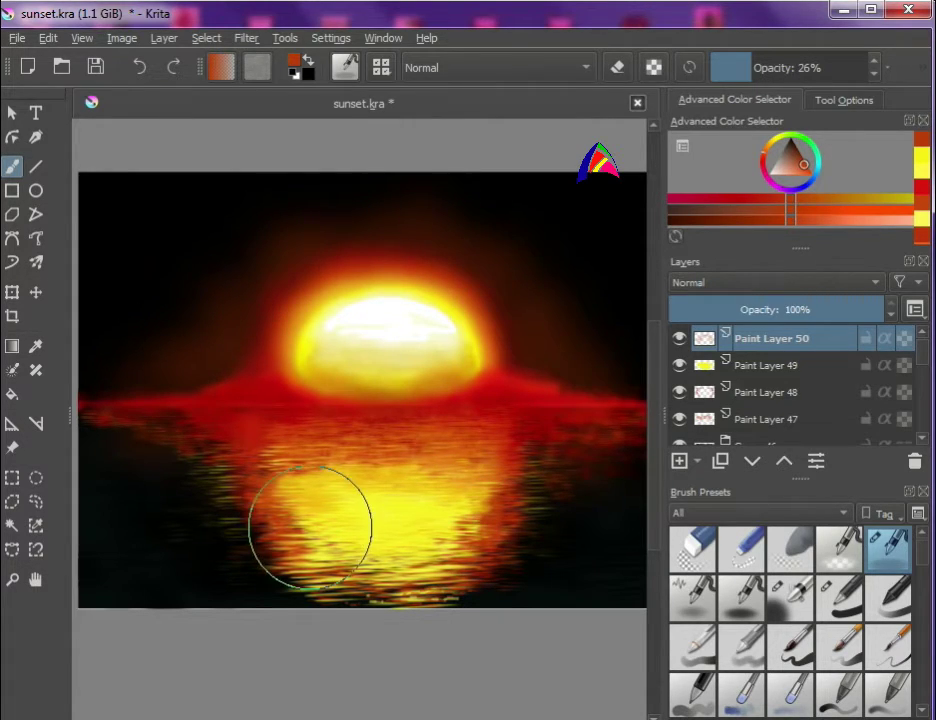
pyautogui.press('-')
pyautogui.moveTo(315, 537); pyautogui.dragTo(301, 541)
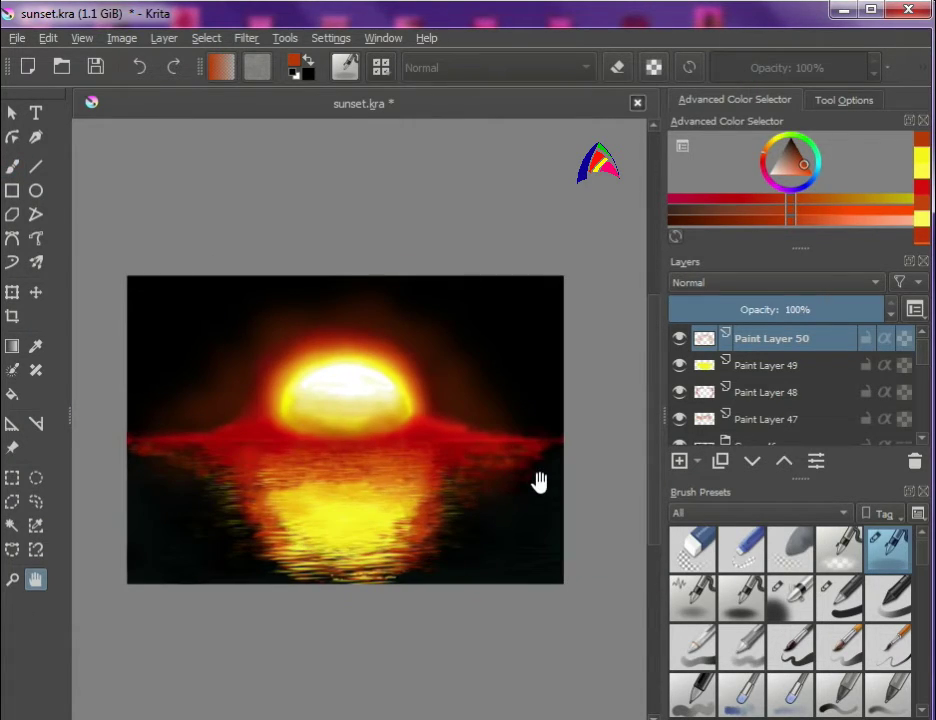
# Step: On a new layer, paint soft teal into the dark sky
pyautogui.click(679, 461)
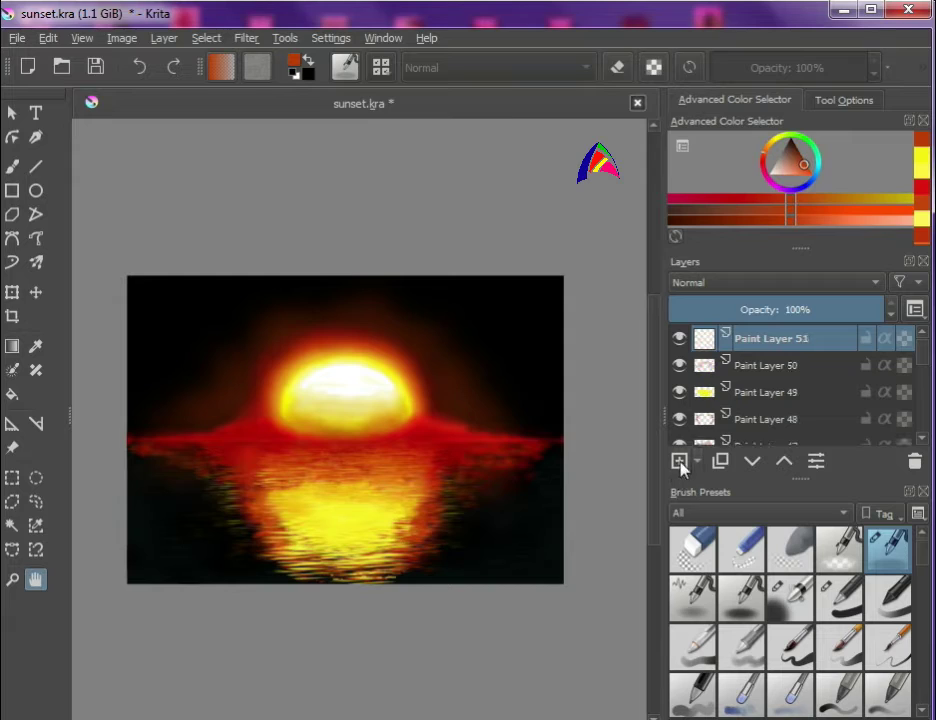
pyautogui.click(12, 165)
pyautogui.click(772, 192)
pyautogui.click(905, 210)
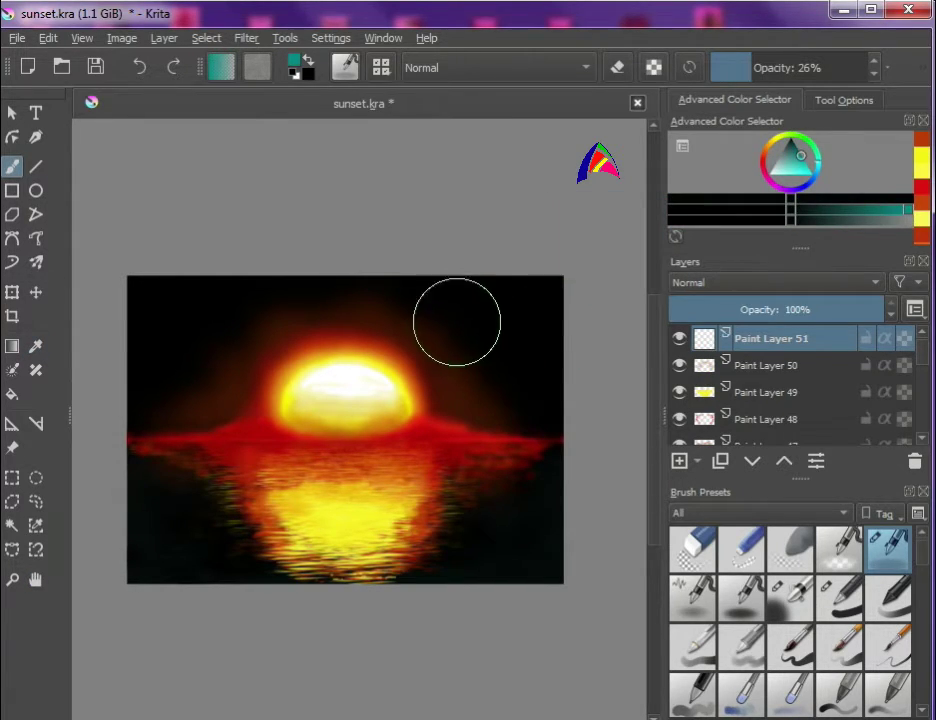
pyautogui.scroll(3, 512, 340)
pyautogui.moveTo(560, 403)
pyautogui.mouseDown()
pyautogui.moveTo(195, 250)
pyautogui.moveTo(487, 444)
pyautogui.mouseUp()
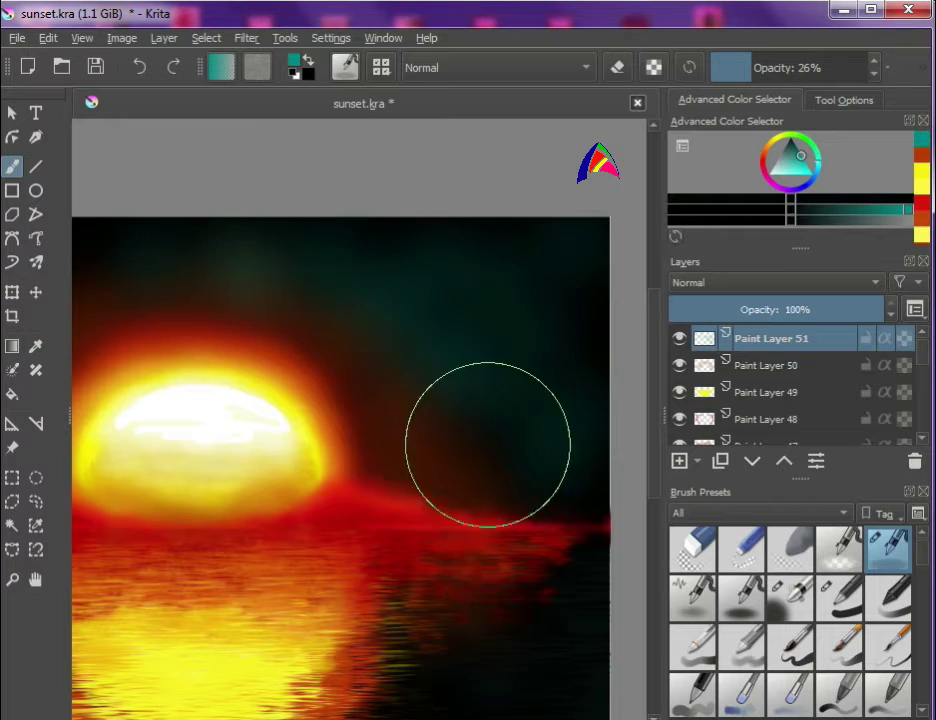
pyautogui.moveTo(224, 482); pyautogui.dragTo(474, 528)
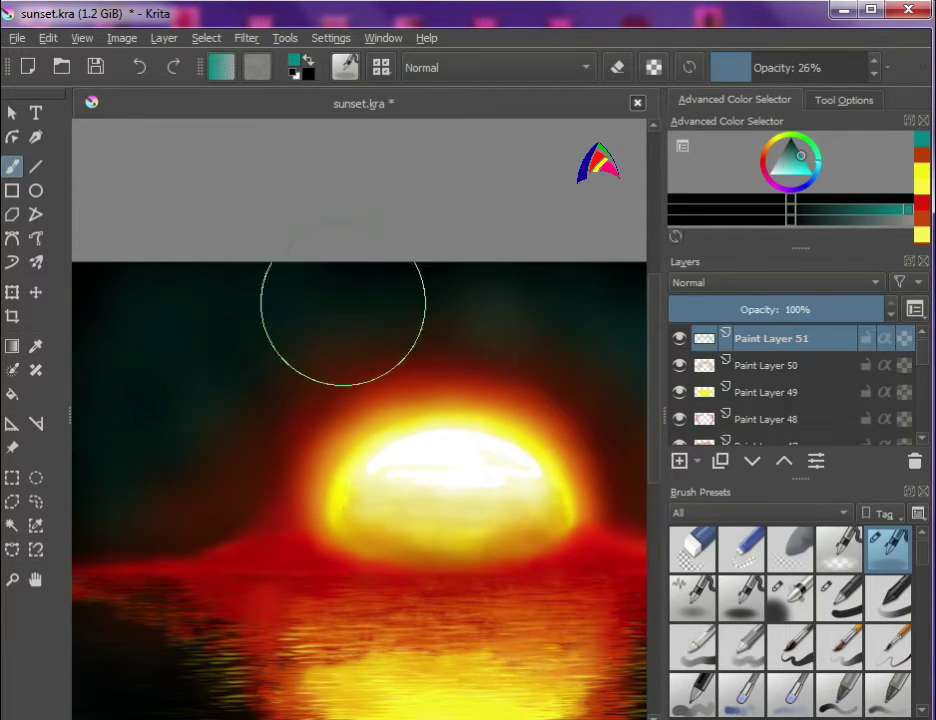
pyautogui.moveTo(115, 313); pyautogui.dragTo(209, 293)
pyautogui.press('m')
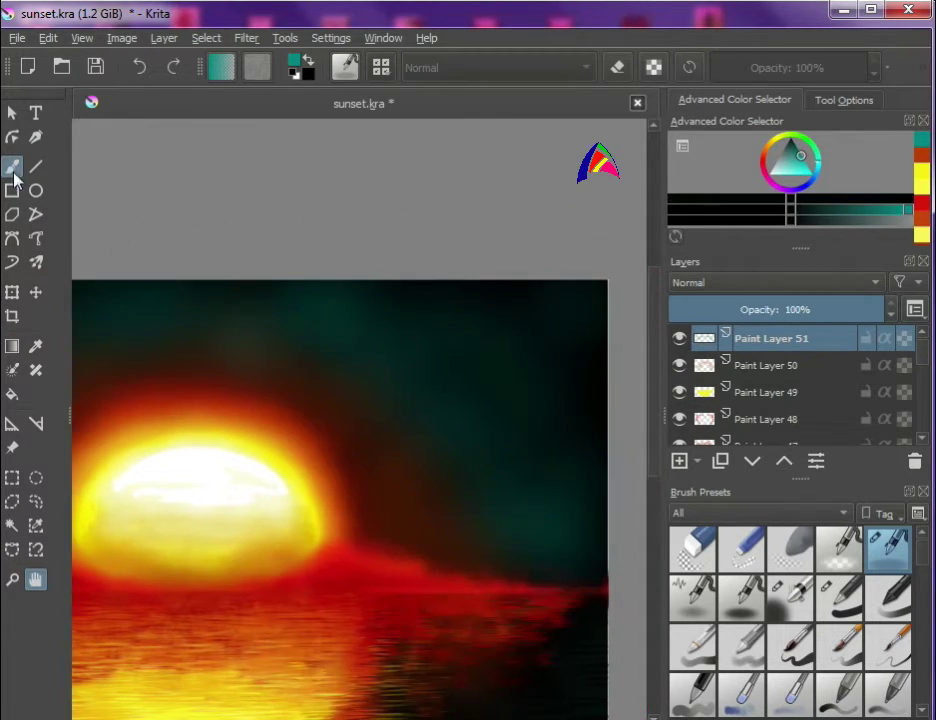
pyautogui.click(12, 166)
# Step: Fade the teal layer to about 31% and settle it between Paint Layers 49 and 48
pyautogui.click(815, 310)
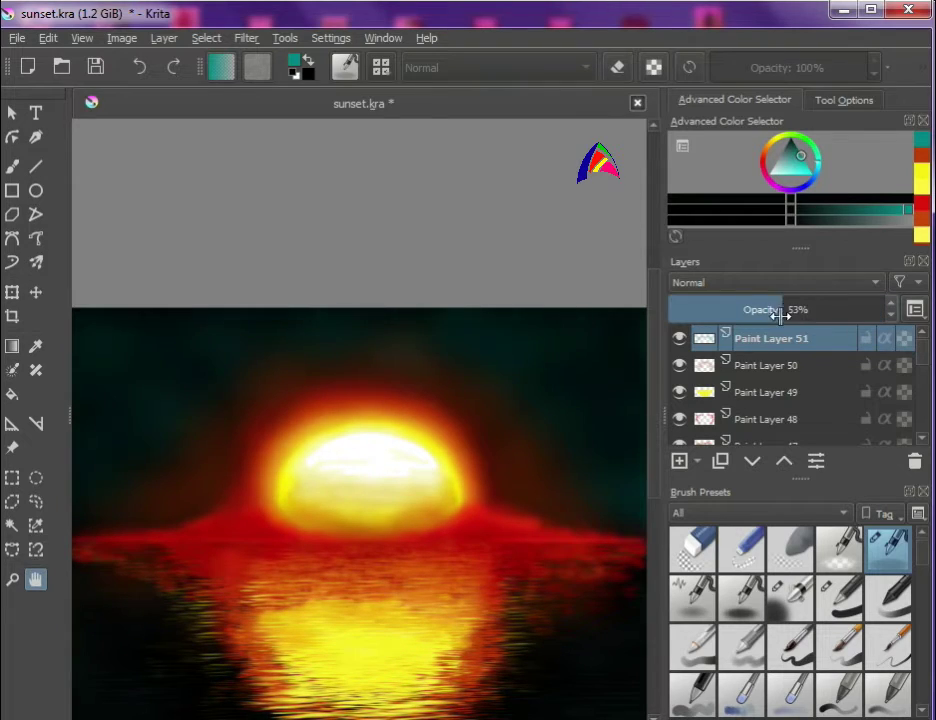
pyautogui.press('b')
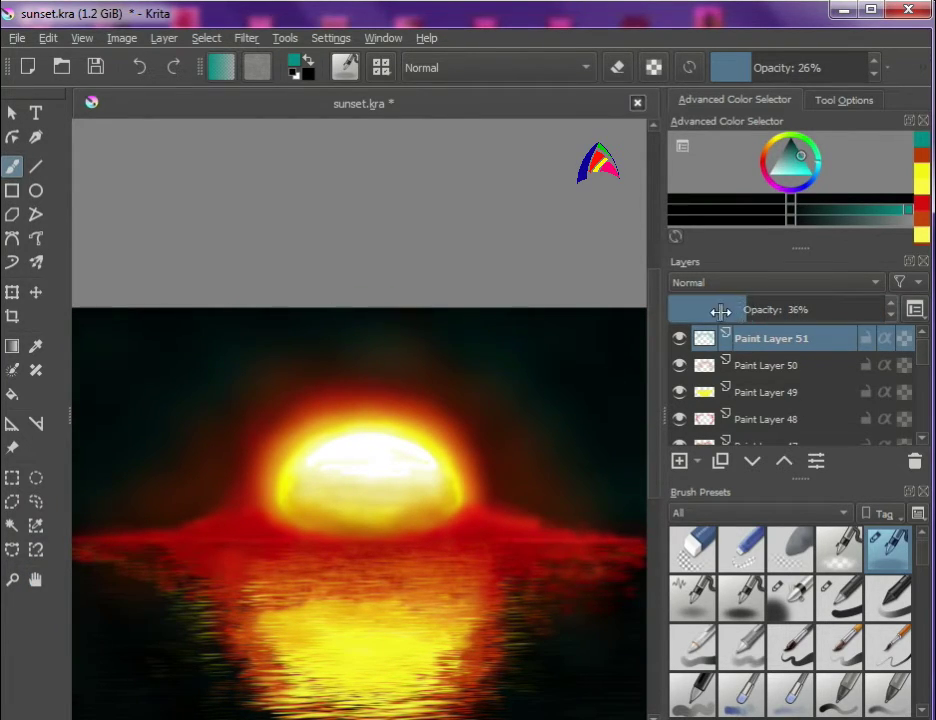
pyautogui.moveTo(735, 311); pyautogui.dragTo(739, 310)
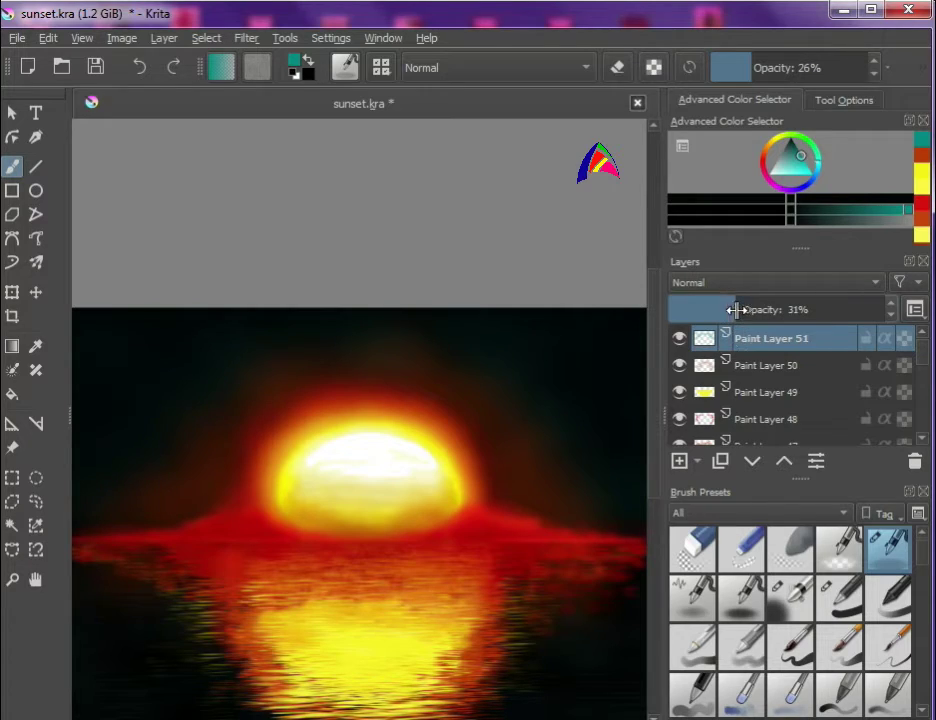
pyautogui.click(751, 462)
pyautogui.click(751, 462)
pyautogui.click(751, 462)
pyautogui.click(751, 462)
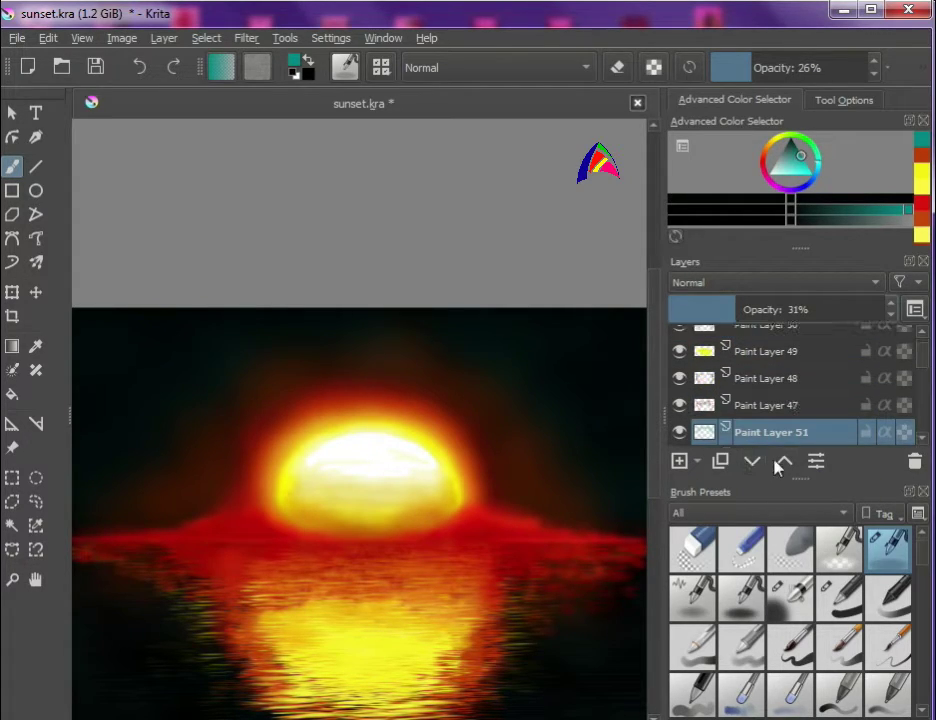
pyautogui.click(783, 462)
pyautogui.click(783, 462)
pyautogui.click(783, 462)
# Step: On a new layer, brush a faint near-black stroke across the left sky
pyautogui.click(678, 463)
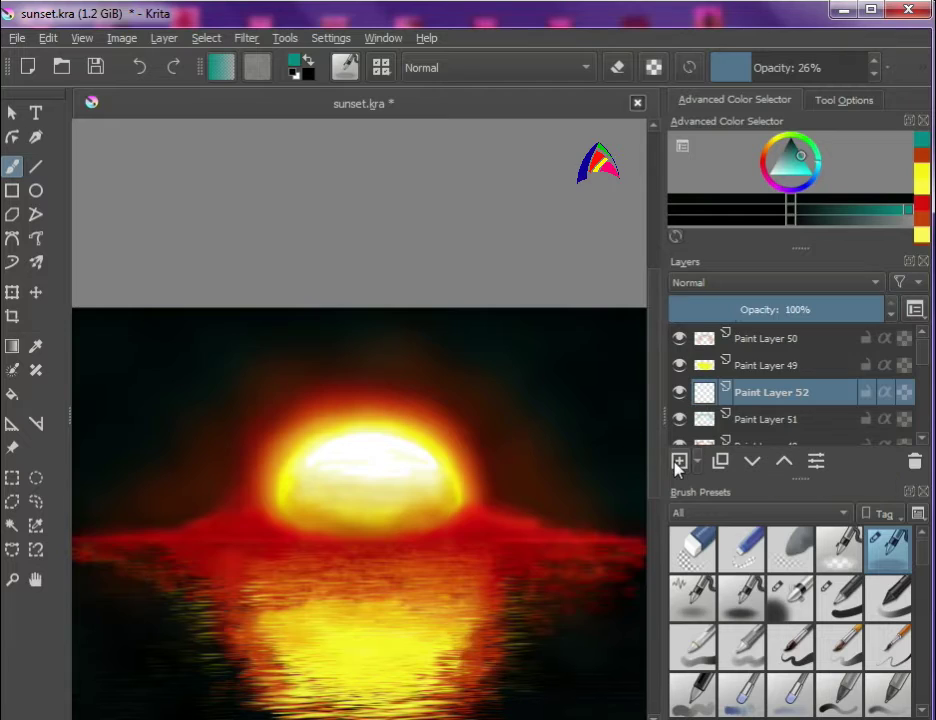
pyautogui.rightClick(615, 312)
pyautogui.moveTo(779, 221); pyautogui.dragTo(808, 213)
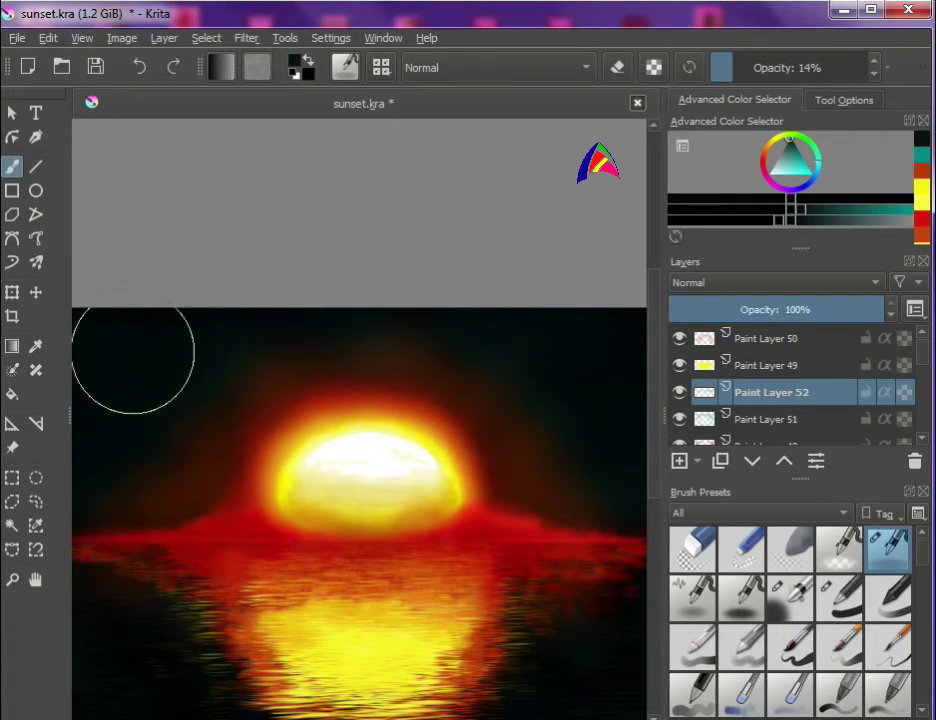
pyautogui.moveTo(130, 324); pyautogui.dragTo(574, 380)
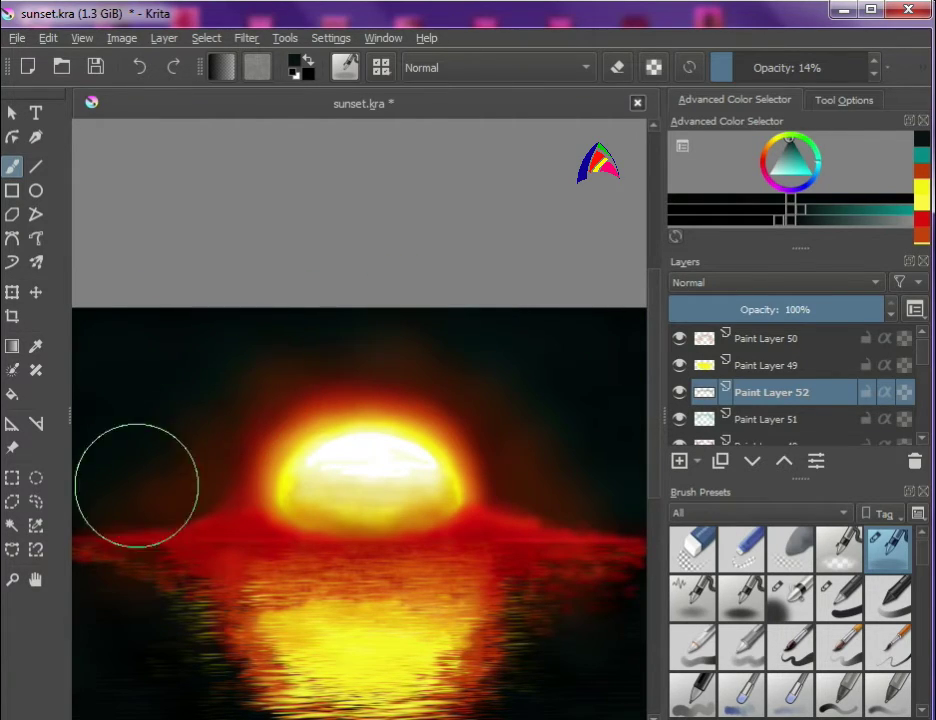
pyautogui.scroll(-3, 251, 304)
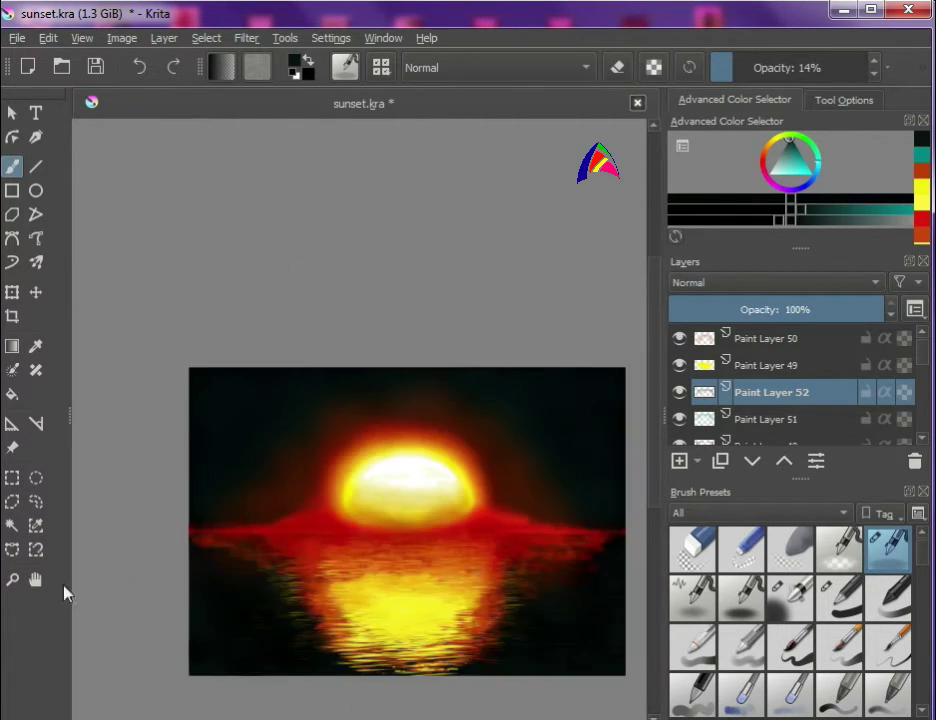
pyautogui.click(35, 579)
pyautogui.scroll(3, 359, 503)
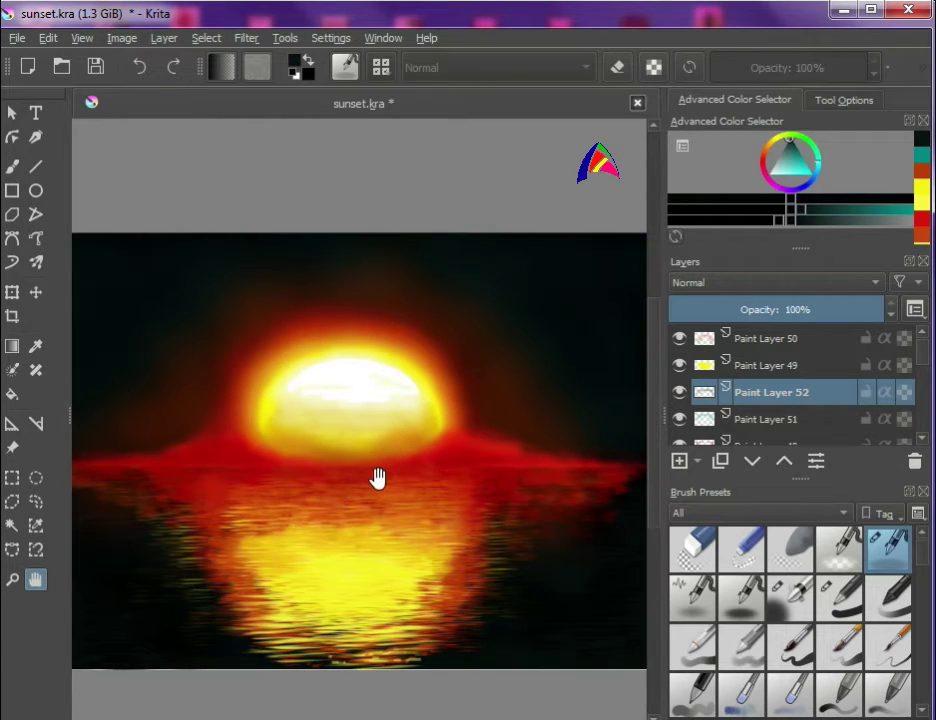
pyautogui.scroll(2, 377, 478)
pyautogui.scroll(-2, 377, 478)
# Step: Move Paint Layer 52 up two places to the top and add Paint Layer 53
pyautogui.click(747, 340)
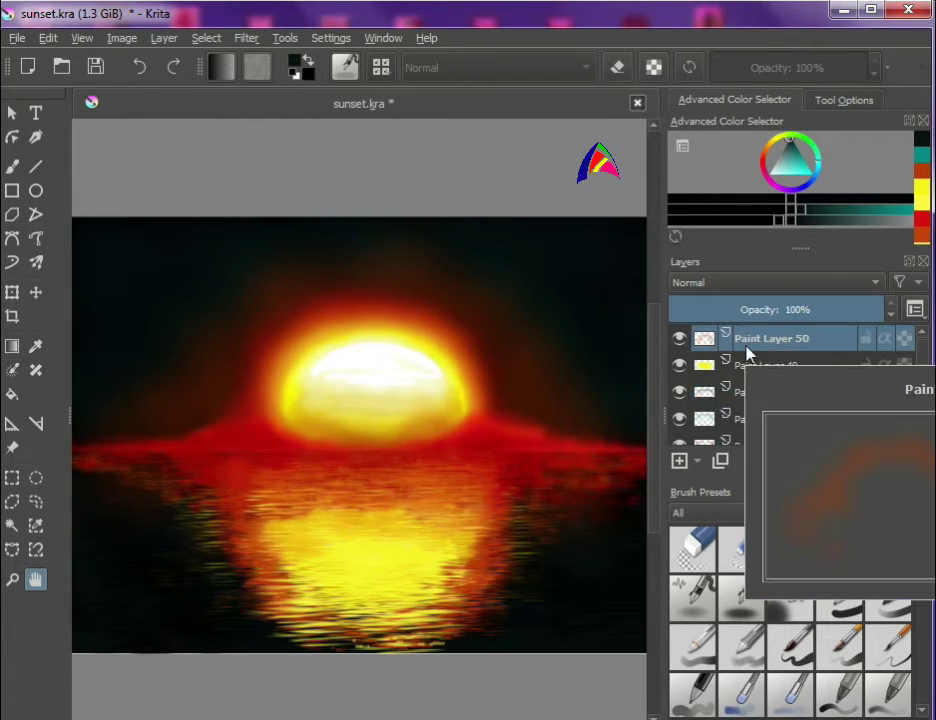
pyautogui.click(765, 392)
pyautogui.click(784, 461)
pyautogui.click(784, 461)
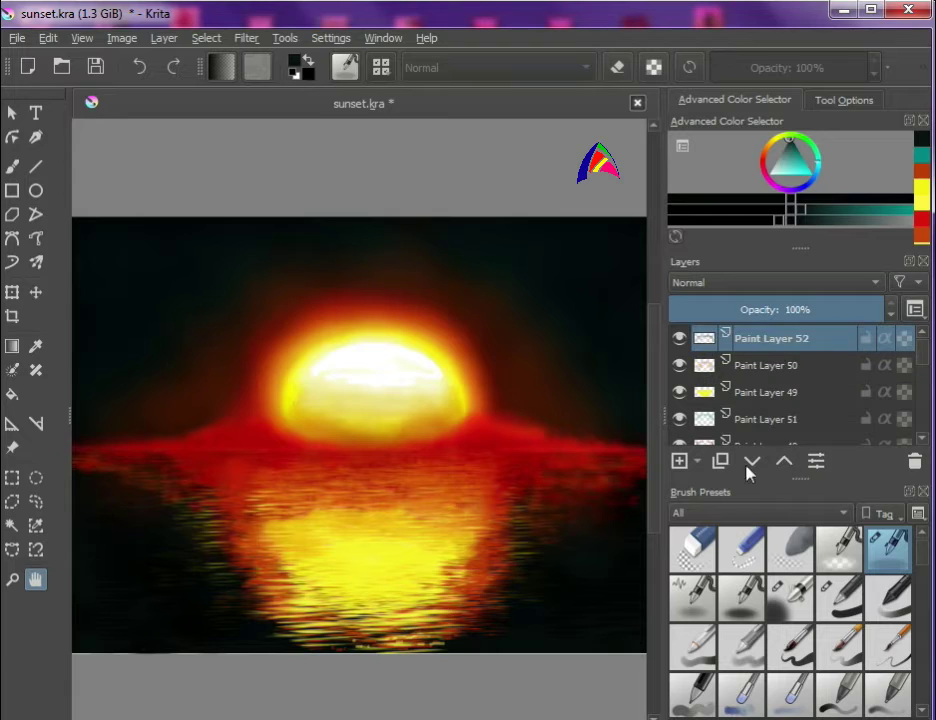
pyautogui.press('b')
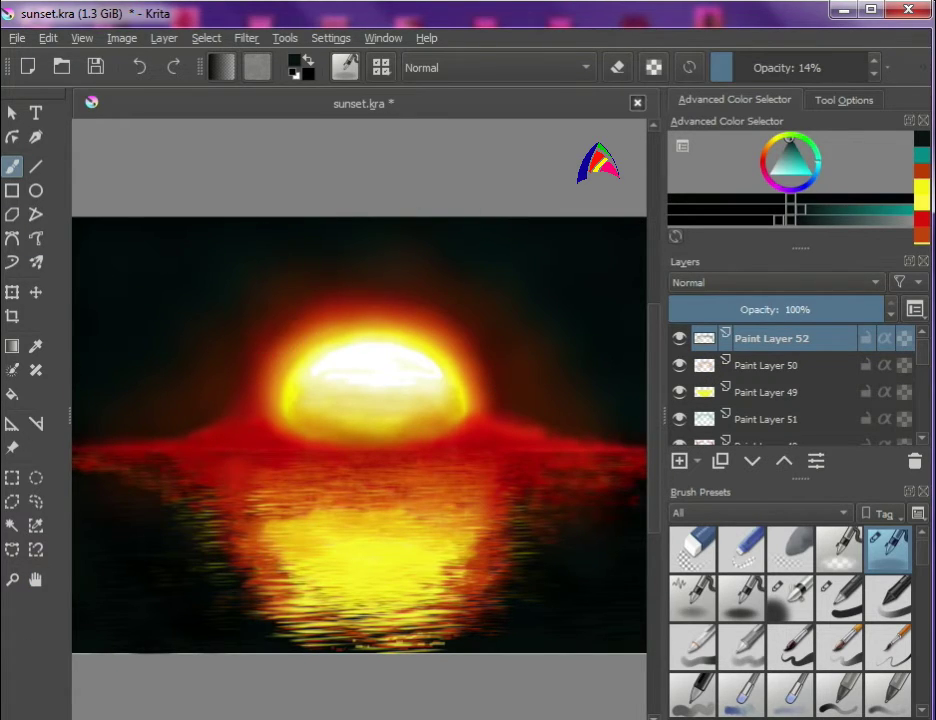
pyautogui.scroll(3, 575, 605)
pyautogui.click(35, 579)
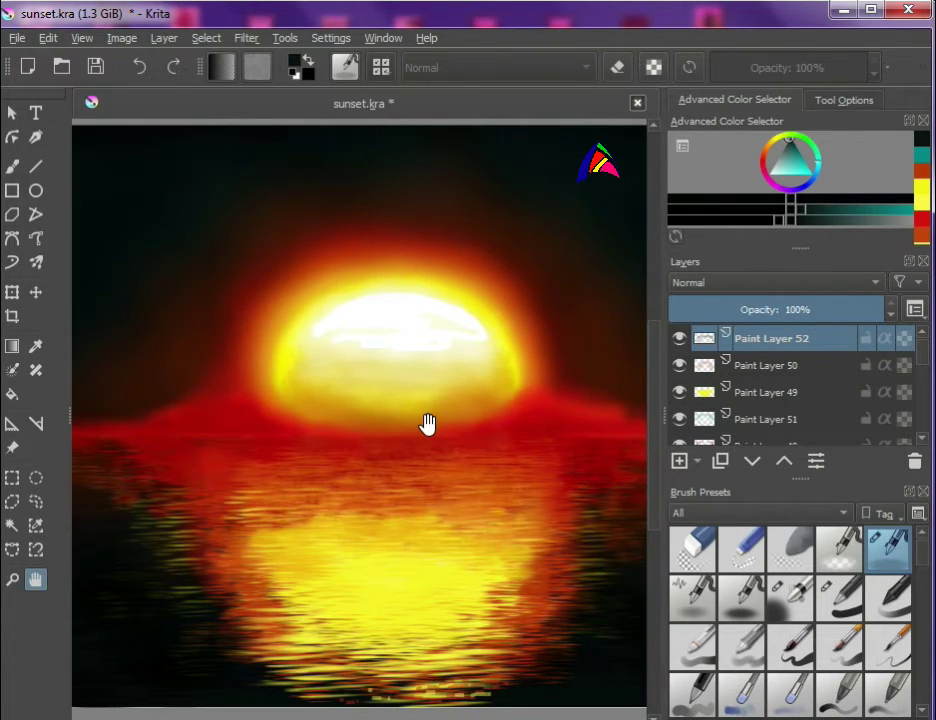
pyautogui.press('Insert')
# Step: Sample orange from the sun's glow and glaze the lower sun with it
pyautogui.press('b')
pyautogui.press('p')
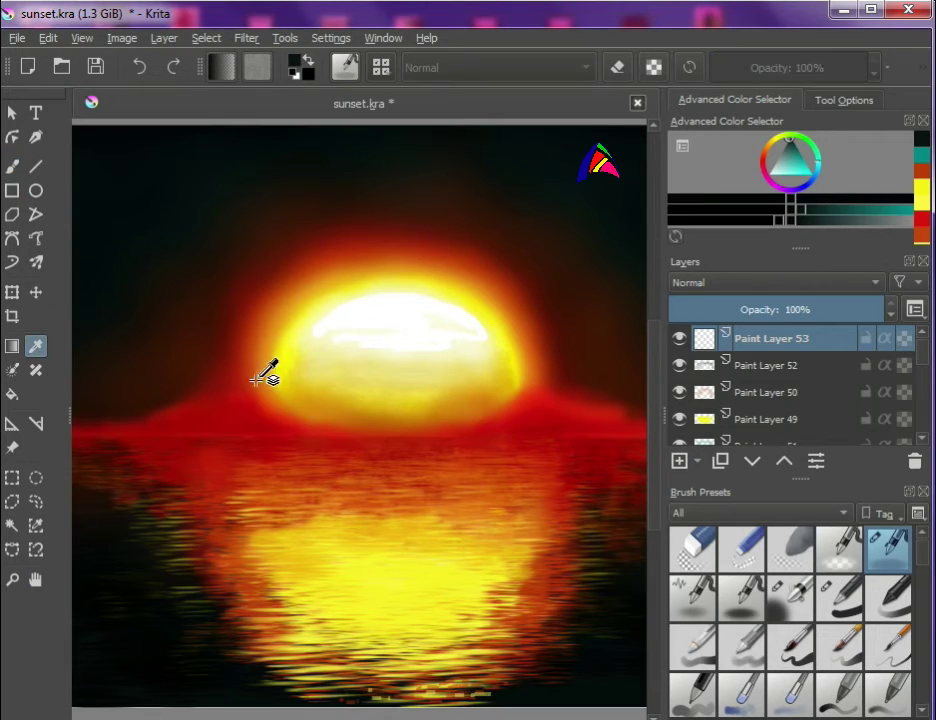
pyautogui.click(258, 471)
pyautogui.press('b')
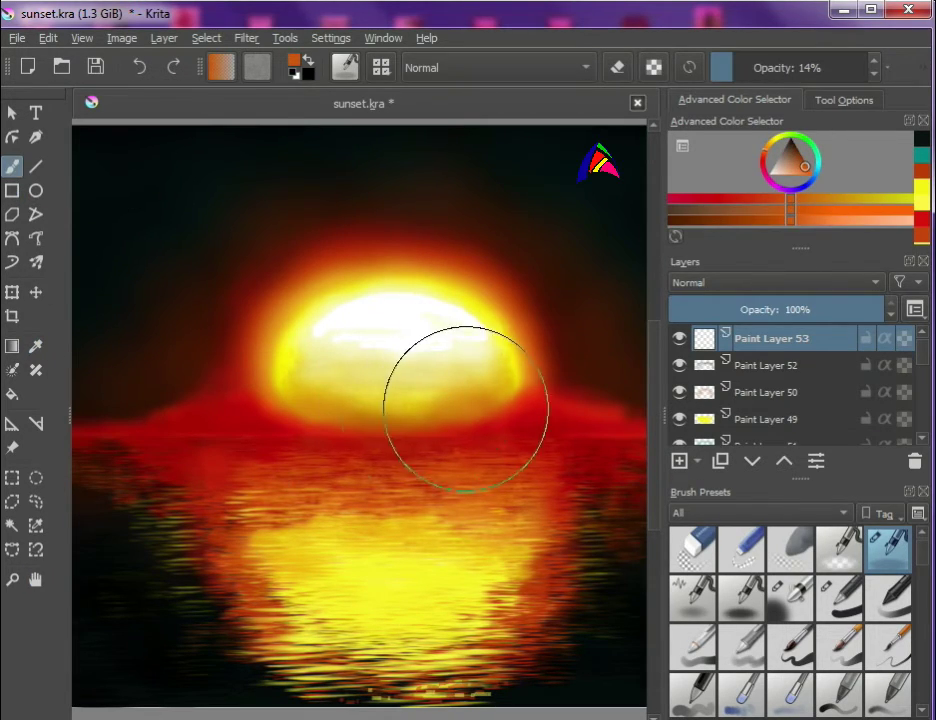
pyautogui.moveTo(310, 402)
pyautogui.mouseDown()
pyautogui.moveTo(345, 428)
pyautogui.moveTo(470, 424)
pyautogui.moveTo(261, 439)
pyautogui.moveTo(495, 430)
pyautogui.mouseUp()
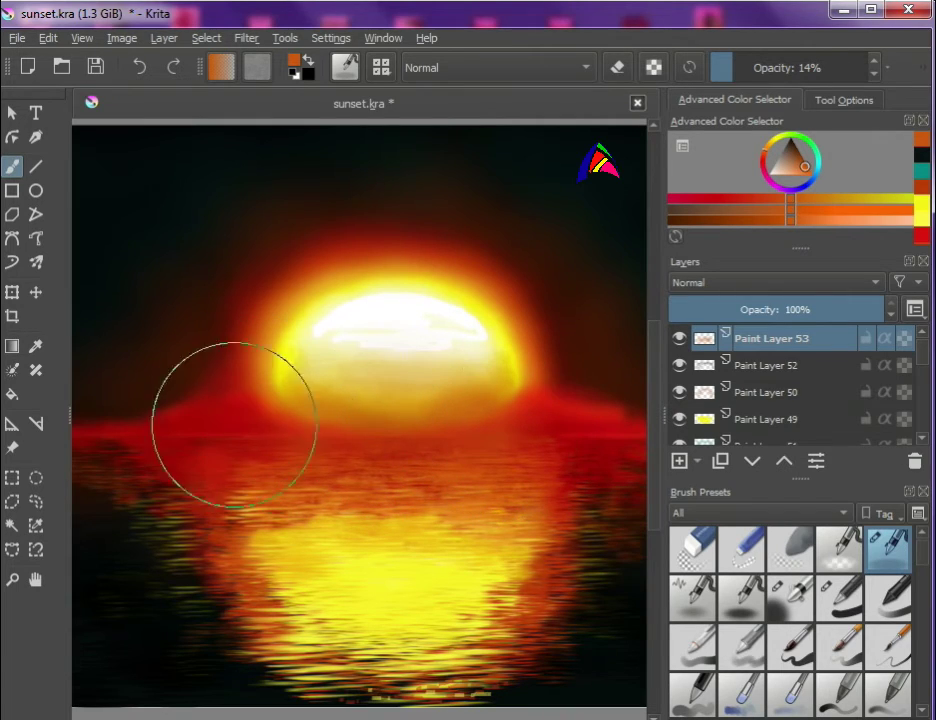
# Step: On a new layer, brush pale yellow over the lower sun at 69% opacity
pyautogui.press('Insert')
pyautogui.click(35, 345)
pyautogui.rightClick(282, 407)
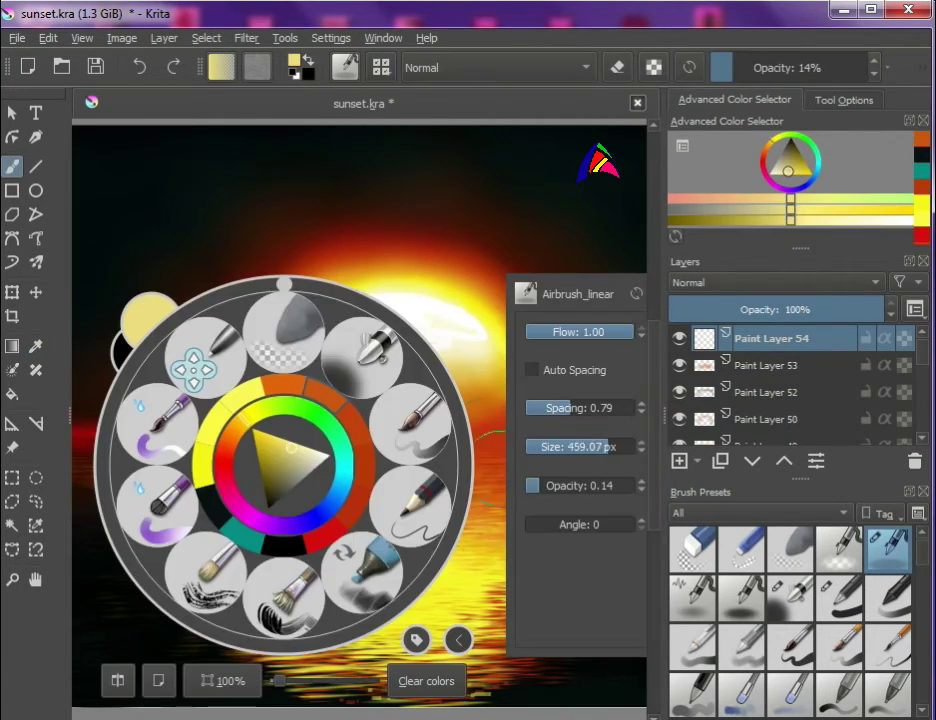
pyautogui.click(393, 407)
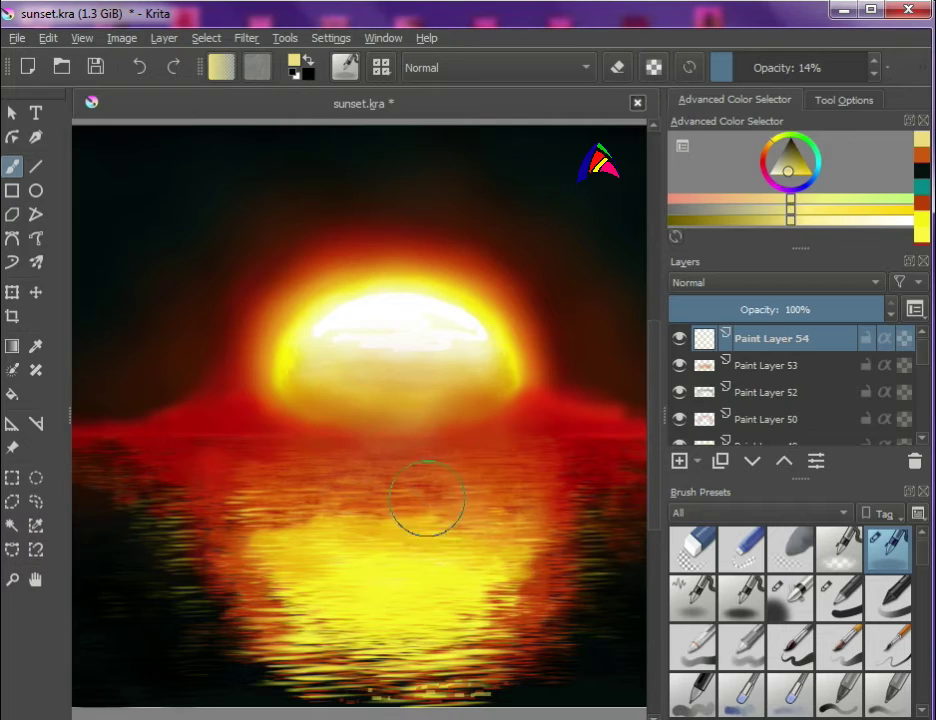
pyautogui.moveTo(389, 417); pyautogui.dragTo(530, 478)
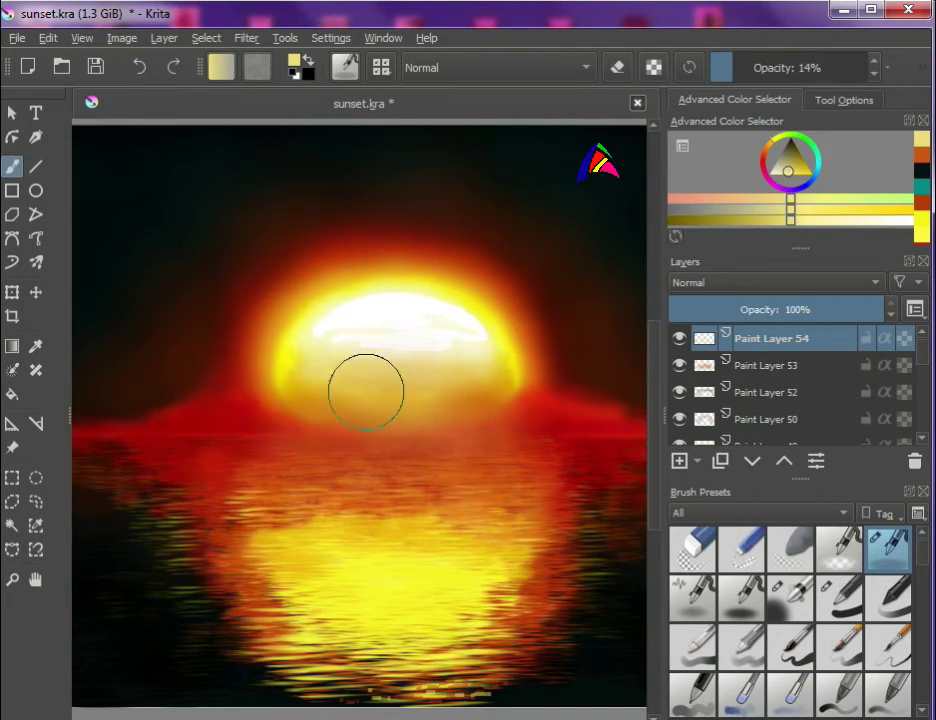
pyautogui.click(821, 309)
# Step: Sample red from the horizon glow for the next strokes
pyautogui.press('p')
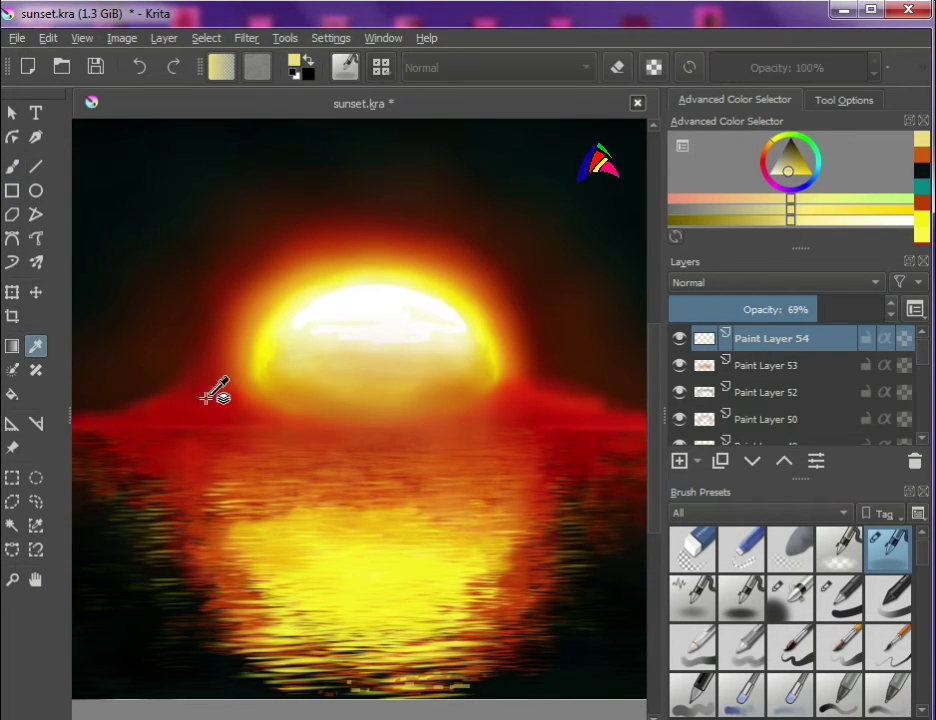
pyautogui.click(605, 413)
pyautogui.press('b')
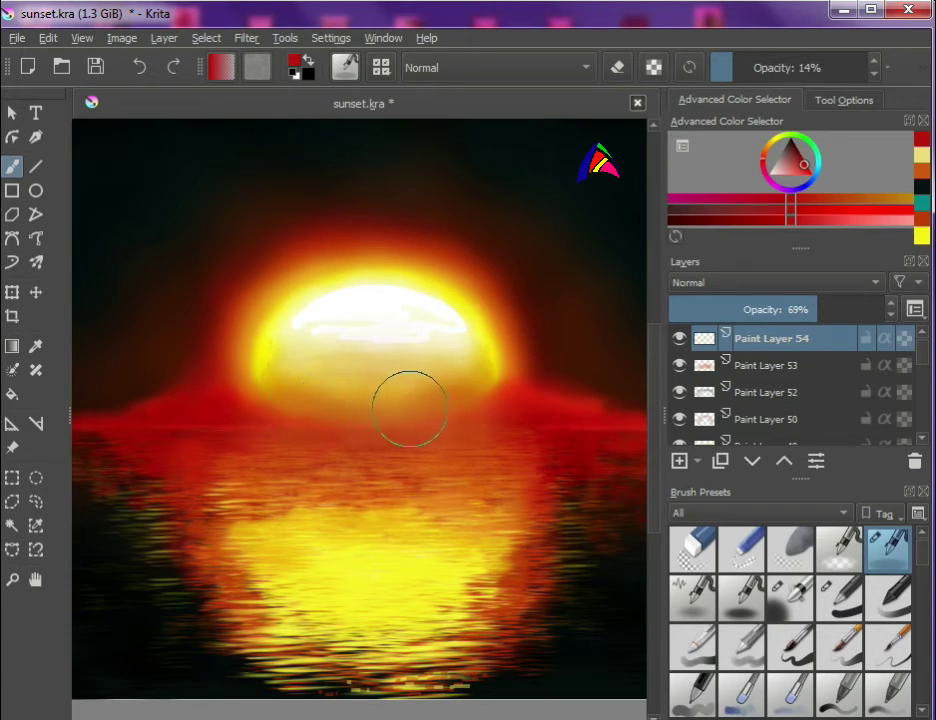
pyautogui.click(35, 238)
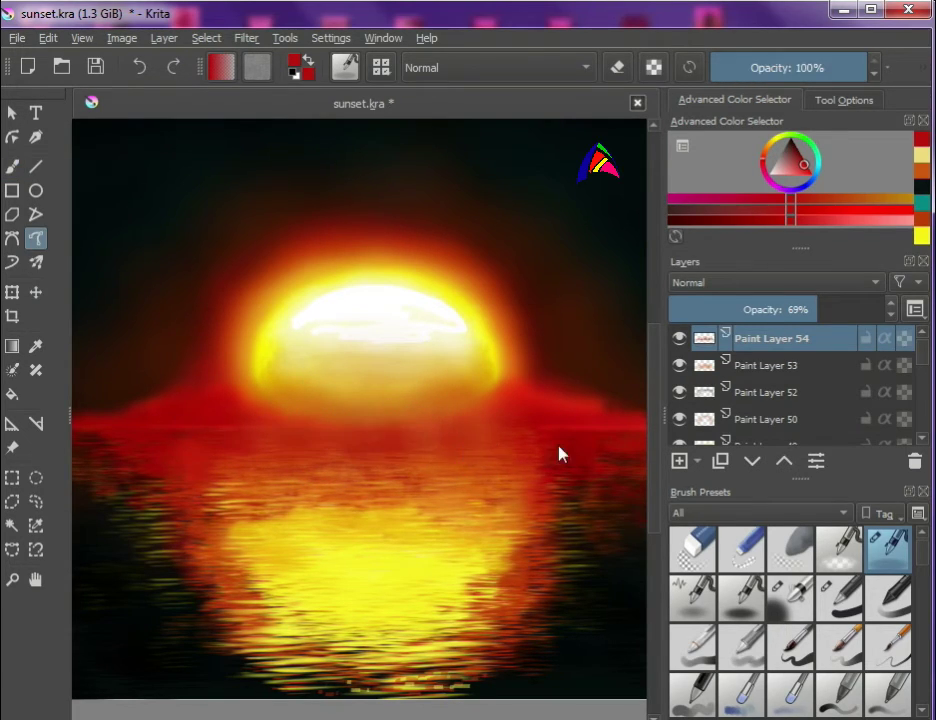
pyautogui.rightClick(283, 462)
# Step: On a new layer, draw faint red straight lines along the horizon at the sun's base
pyautogui.press('Insert')
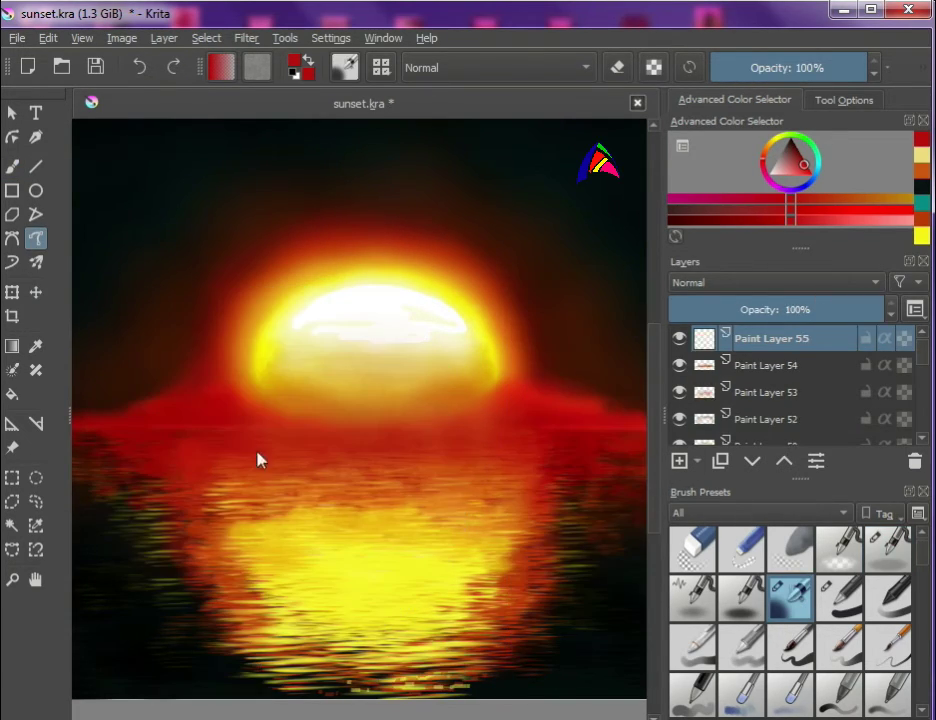
pyautogui.rightClick(284, 466)
pyautogui.click(35, 166)
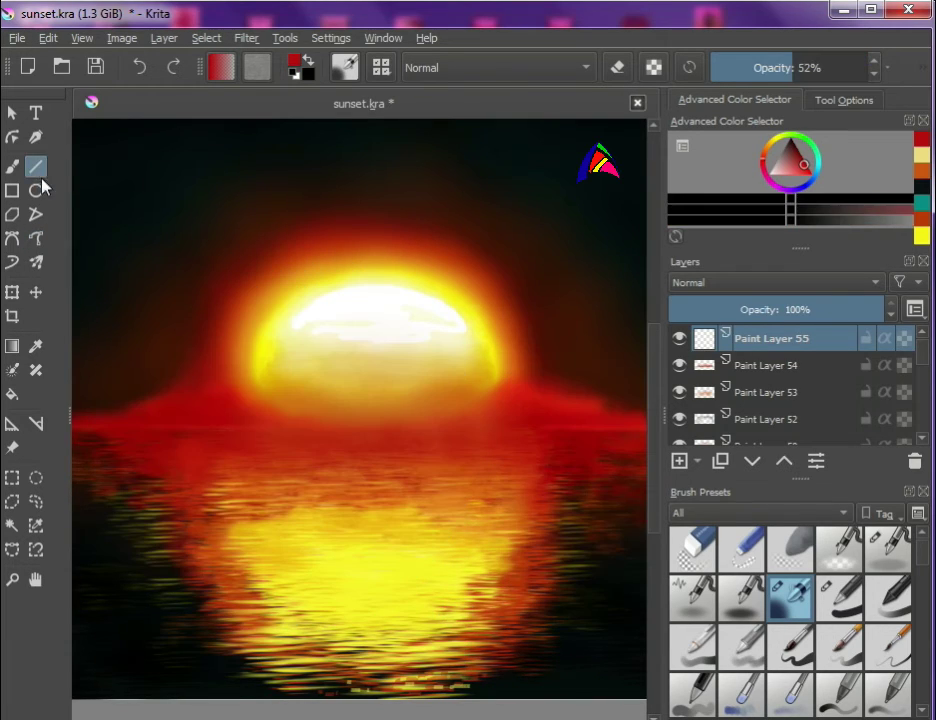
pyautogui.moveTo(147, 425); pyautogui.dragTo(594, 426)
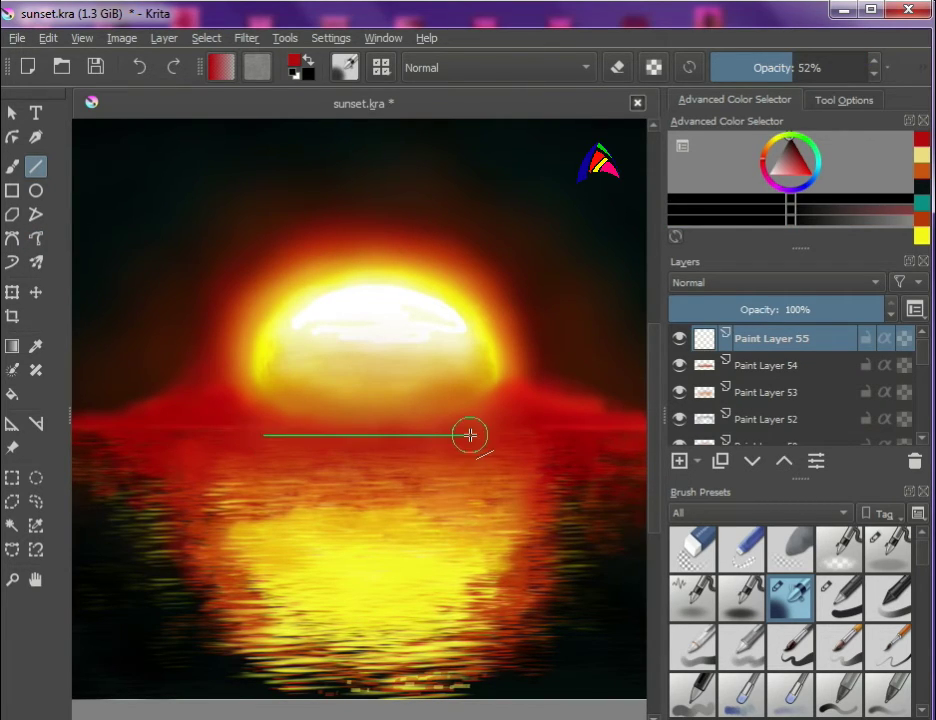
pyautogui.moveTo(470, 435); pyautogui.dragTo(470, 435)
pyautogui.moveTo(286, 445); pyautogui.dragTo(464, 445)
pyautogui.moveTo(307, 407); pyautogui.dragTo(410, 406)
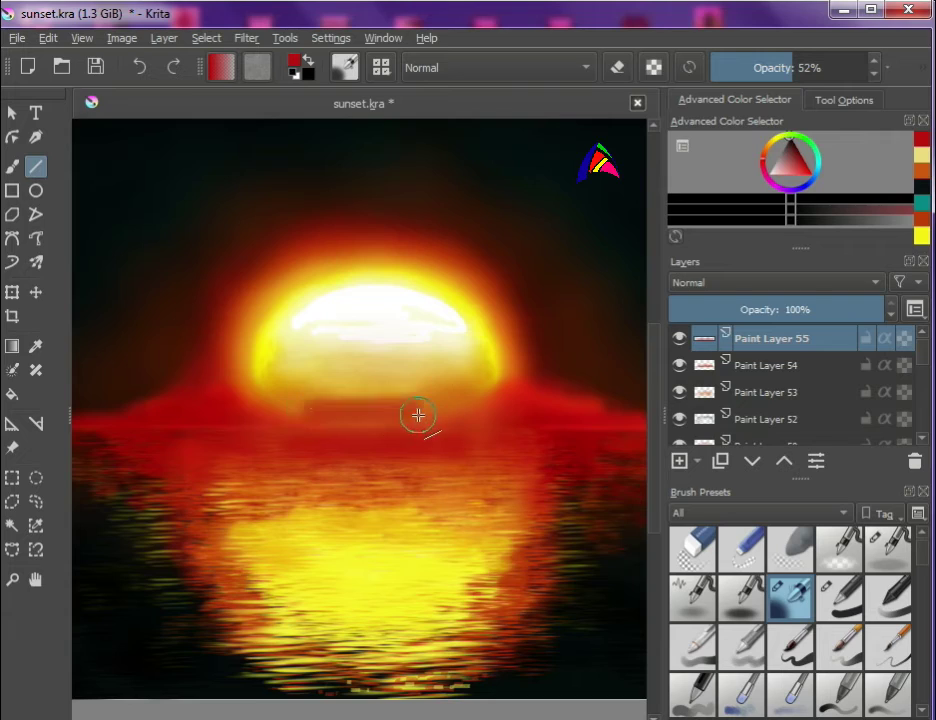
# Step: Draw further horizon lines in orange-red
pyautogui.rightClick(418, 415)
pyautogui.moveTo(330, 422); pyautogui.dragTo(418, 423)
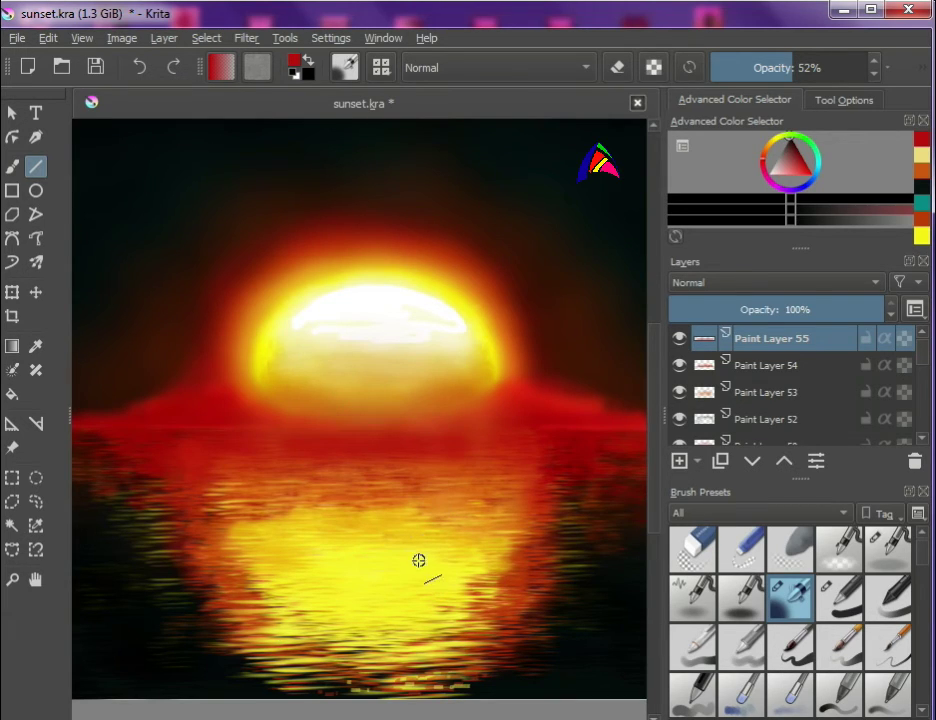
pyautogui.keyDown('ctrl'); pyautogui.click(168, 425); pyautogui.keyUp('ctrl')
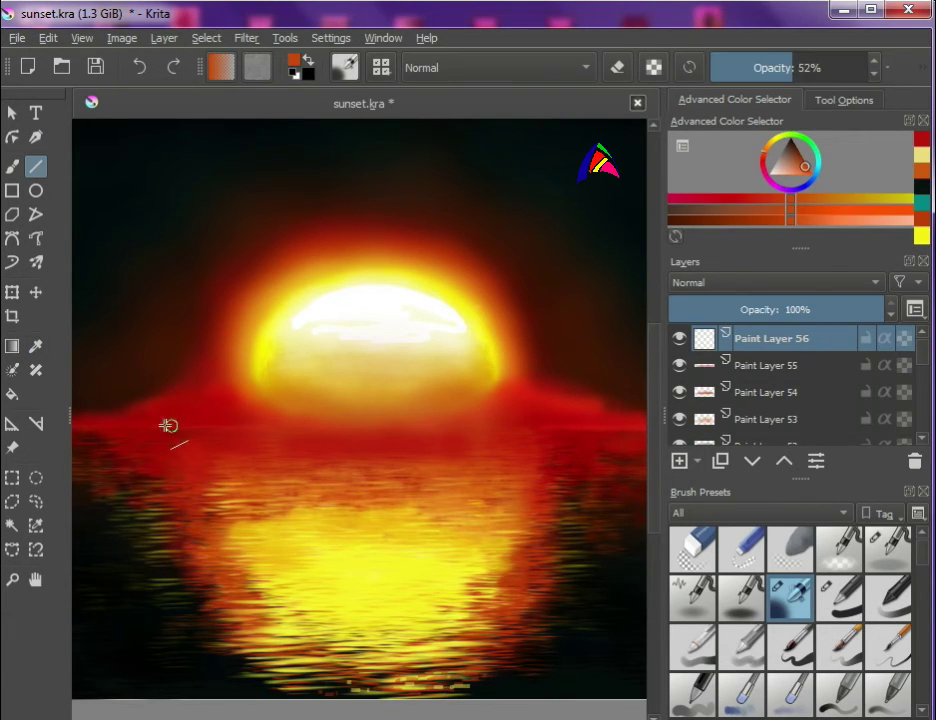
pyautogui.moveTo(490, 425); pyautogui.dragTo(490, 425)
pyautogui.moveTo(491, 428); pyautogui.dragTo(550, 430)
# Step: Fade the line layer's opacity down to 26%
pyautogui.click(820, 310)
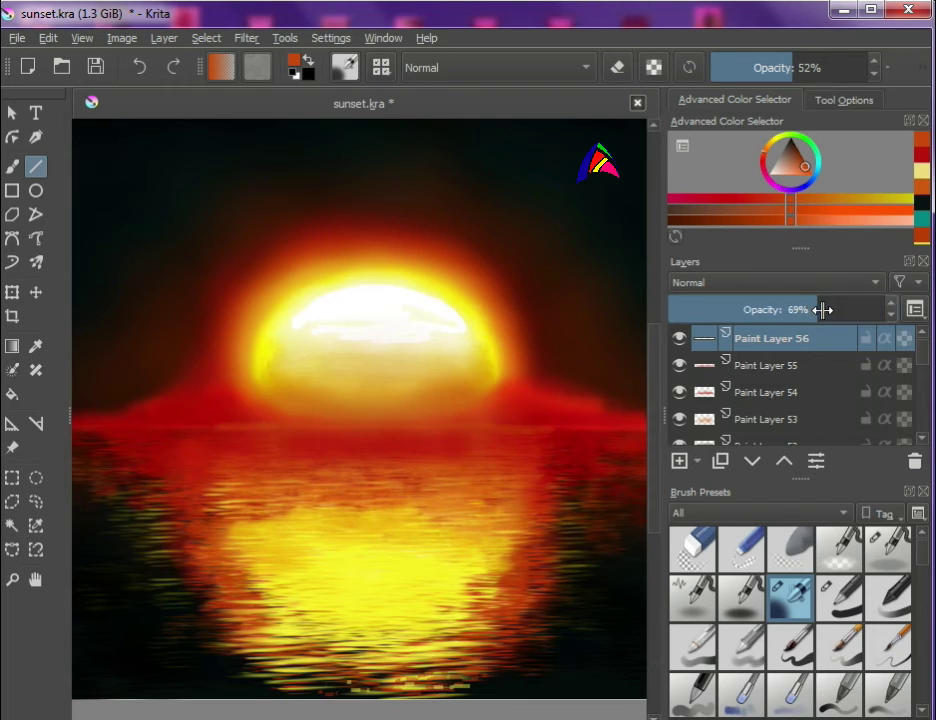
pyautogui.click(740, 313)
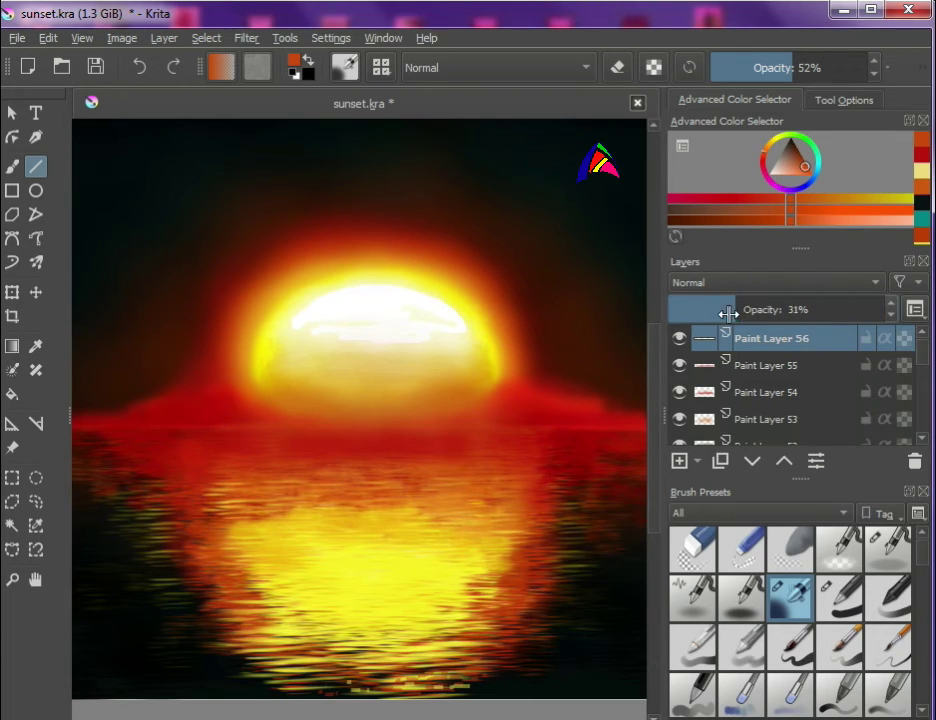
pyautogui.moveTo(728, 314); pyautogui.dragTo(722, 314)
pyautogui.scroll(-2, 527, 480)
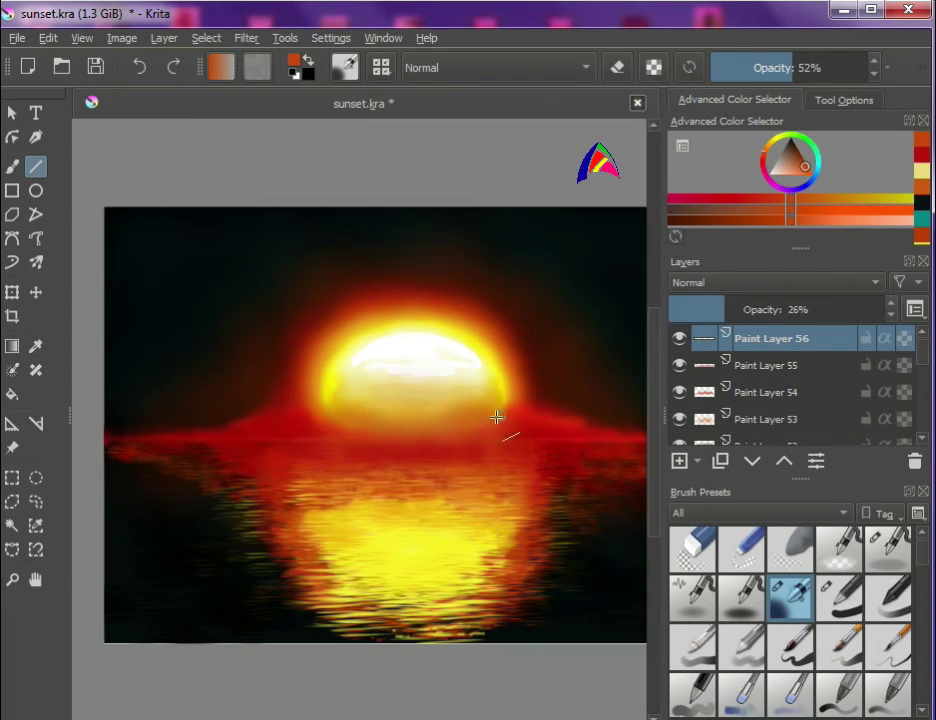
pyautogui.scroll(2, 401, 416)
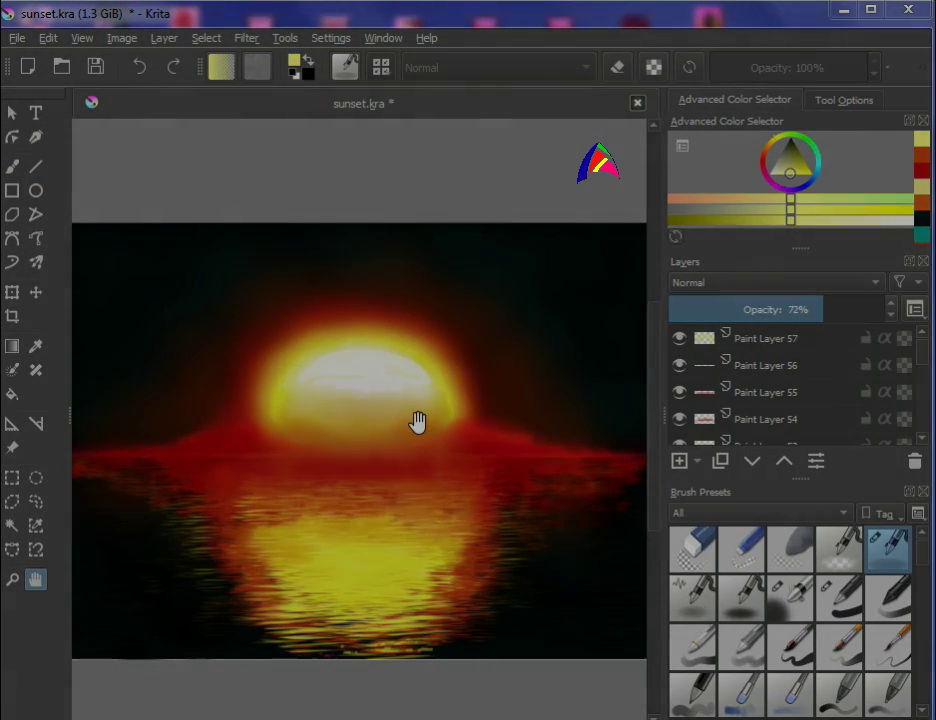
pyautogui.scroll(2, 400, 418)
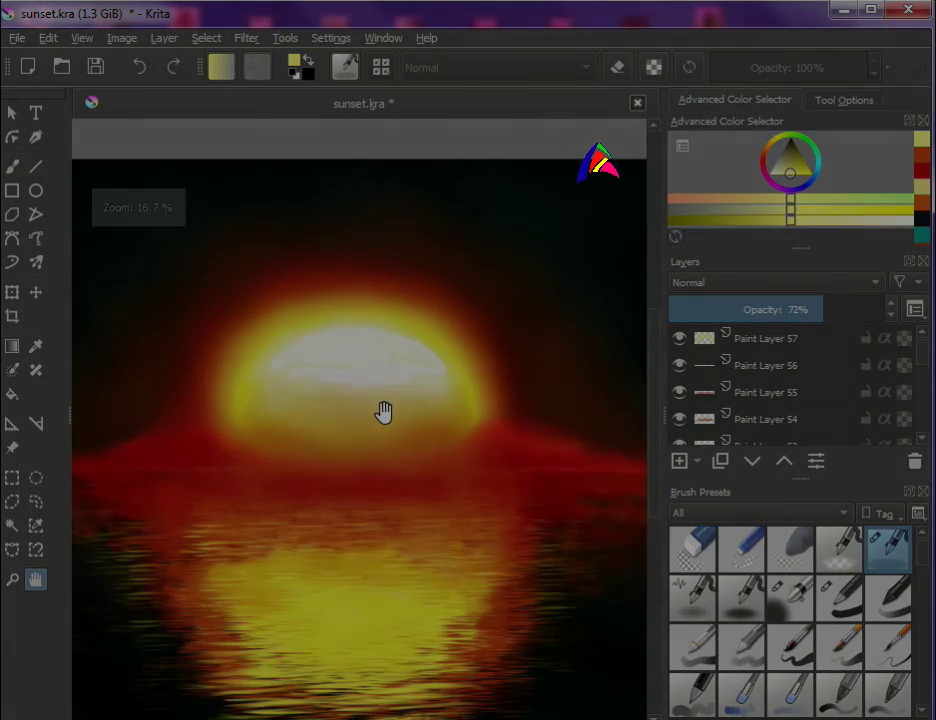